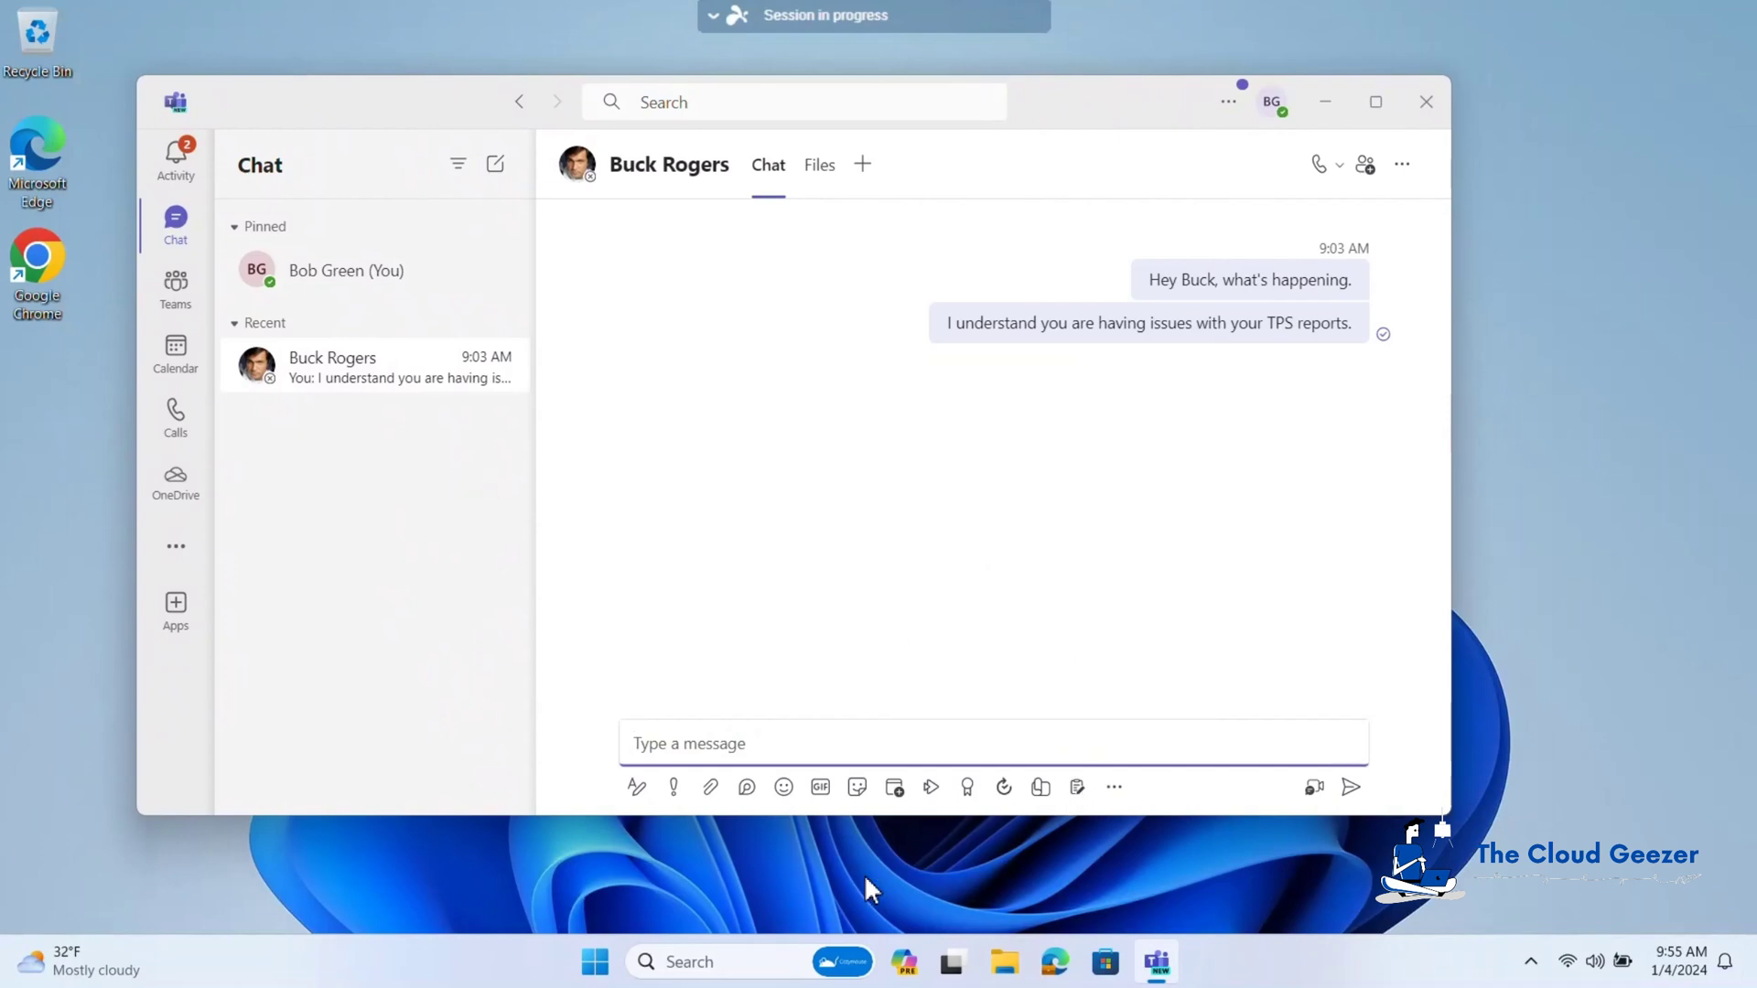
Open the Start menu over the Teams chat window
click(595, 963)
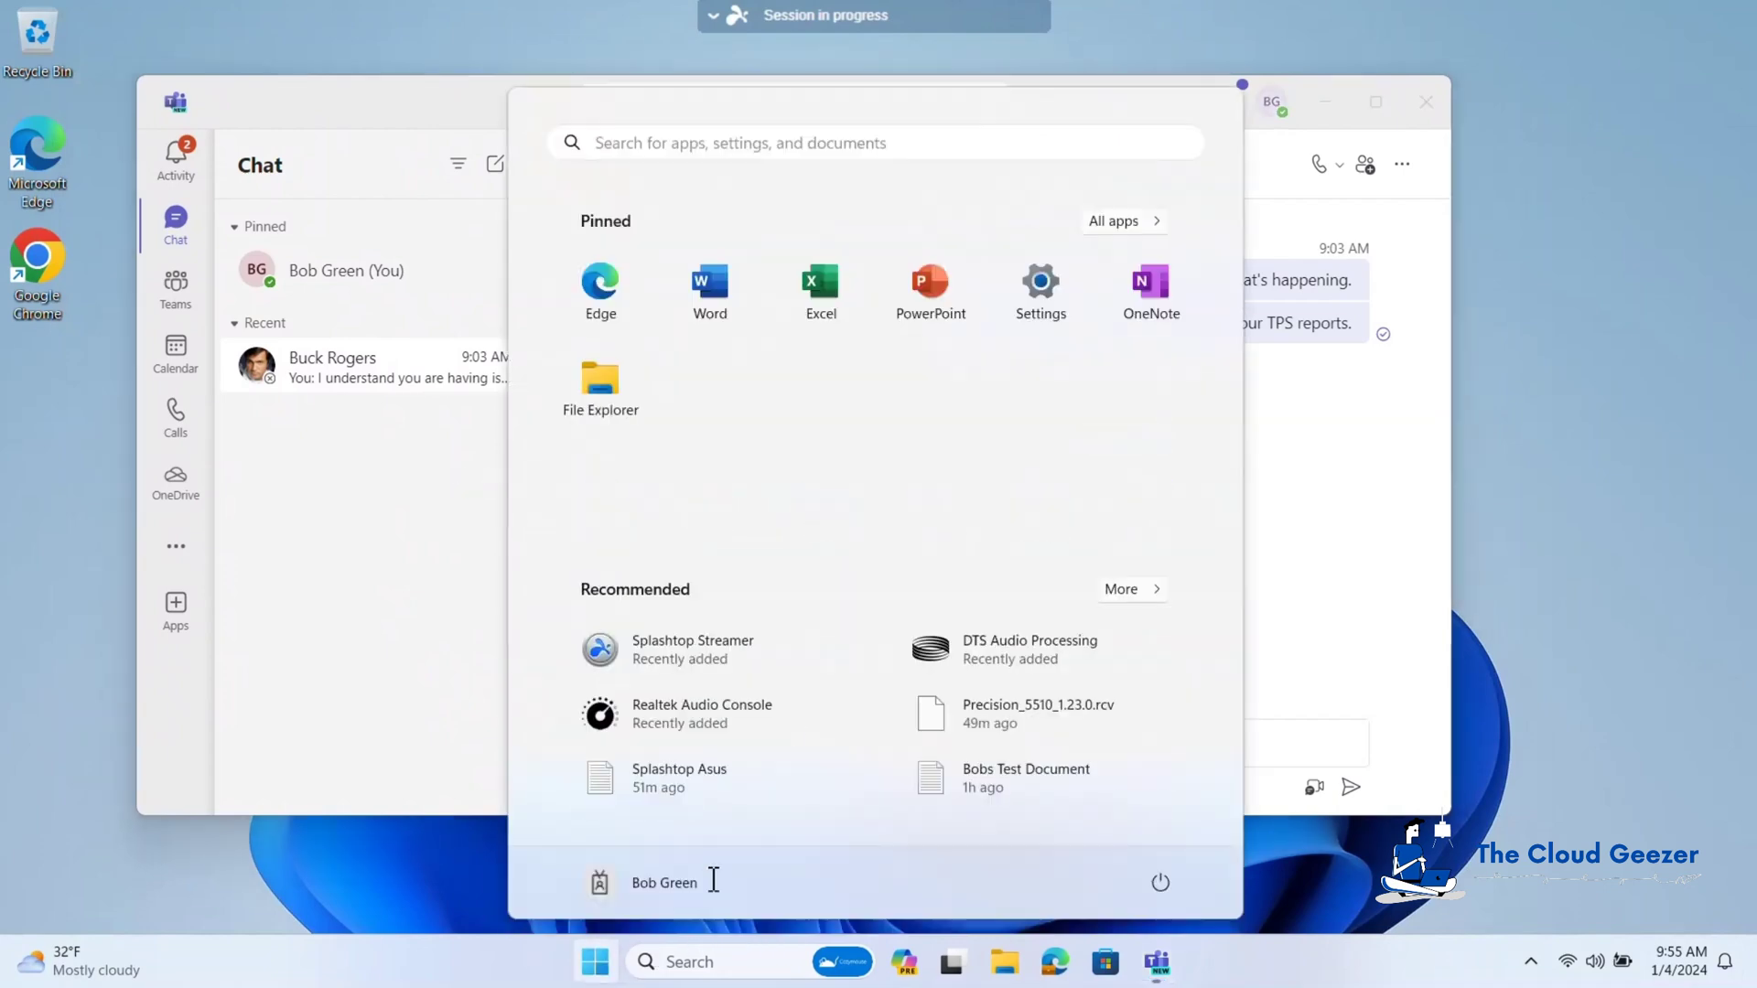
Check the signed-in work account in Settings and Teams, then minimize both to show the desktop
click(1041, 304)
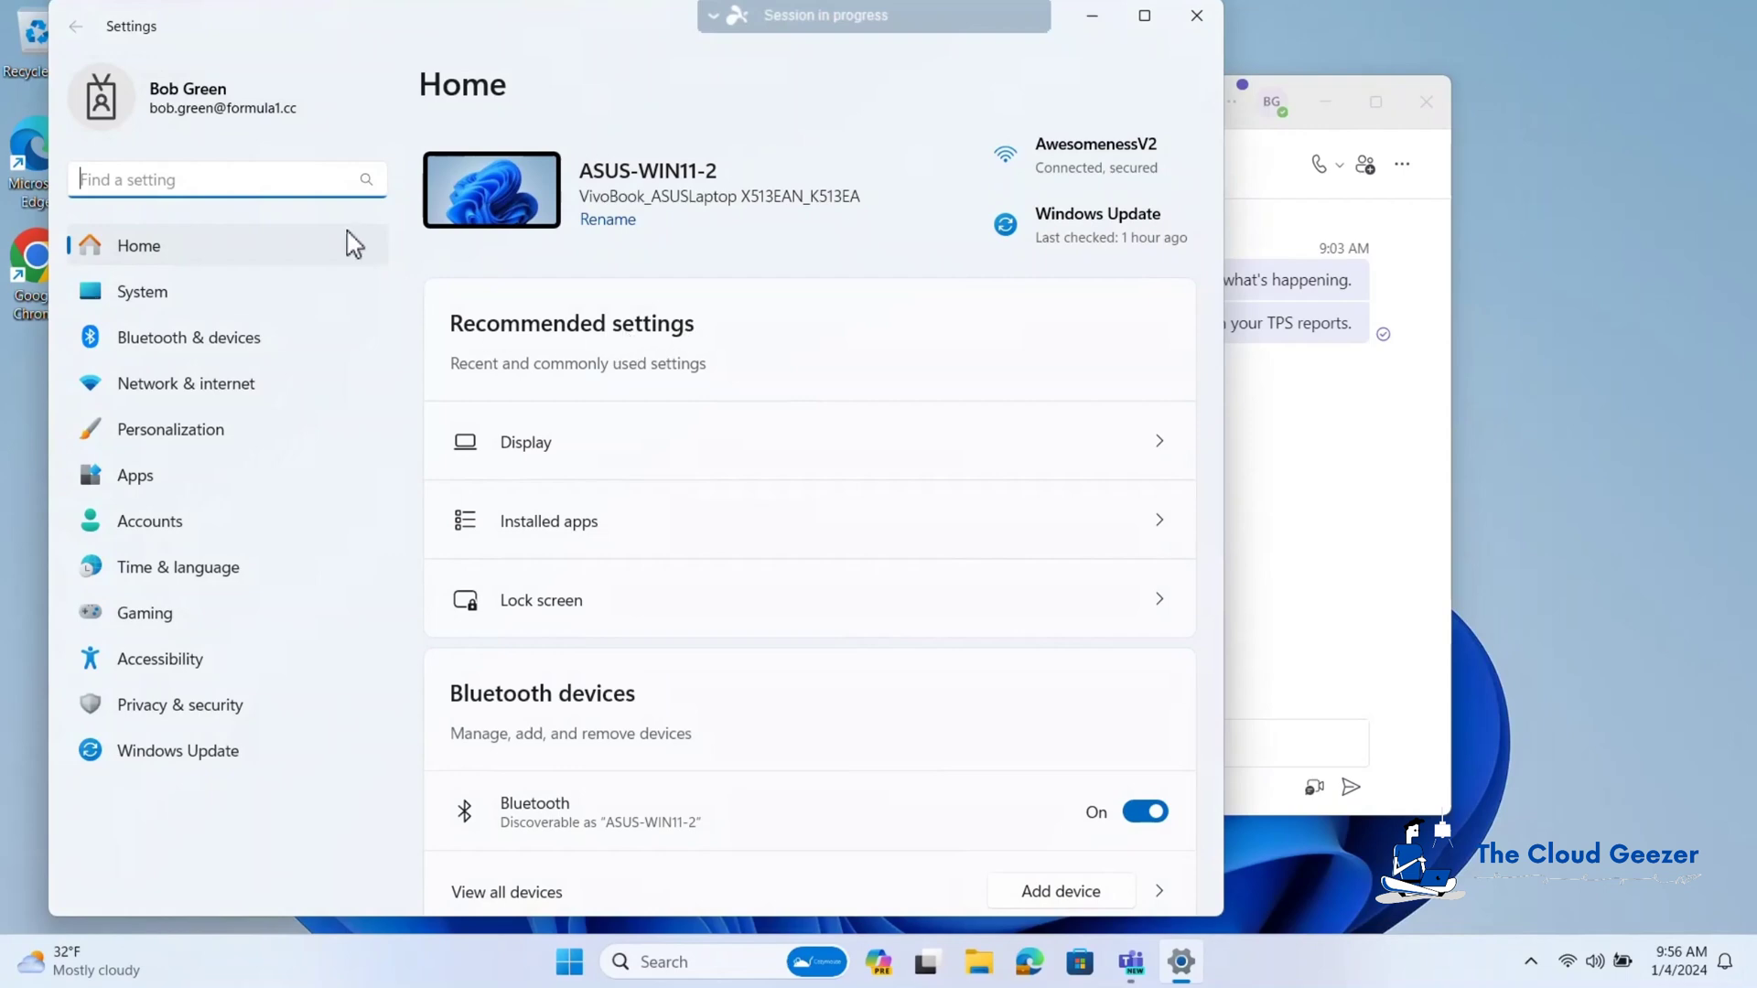
click(1092, 16)
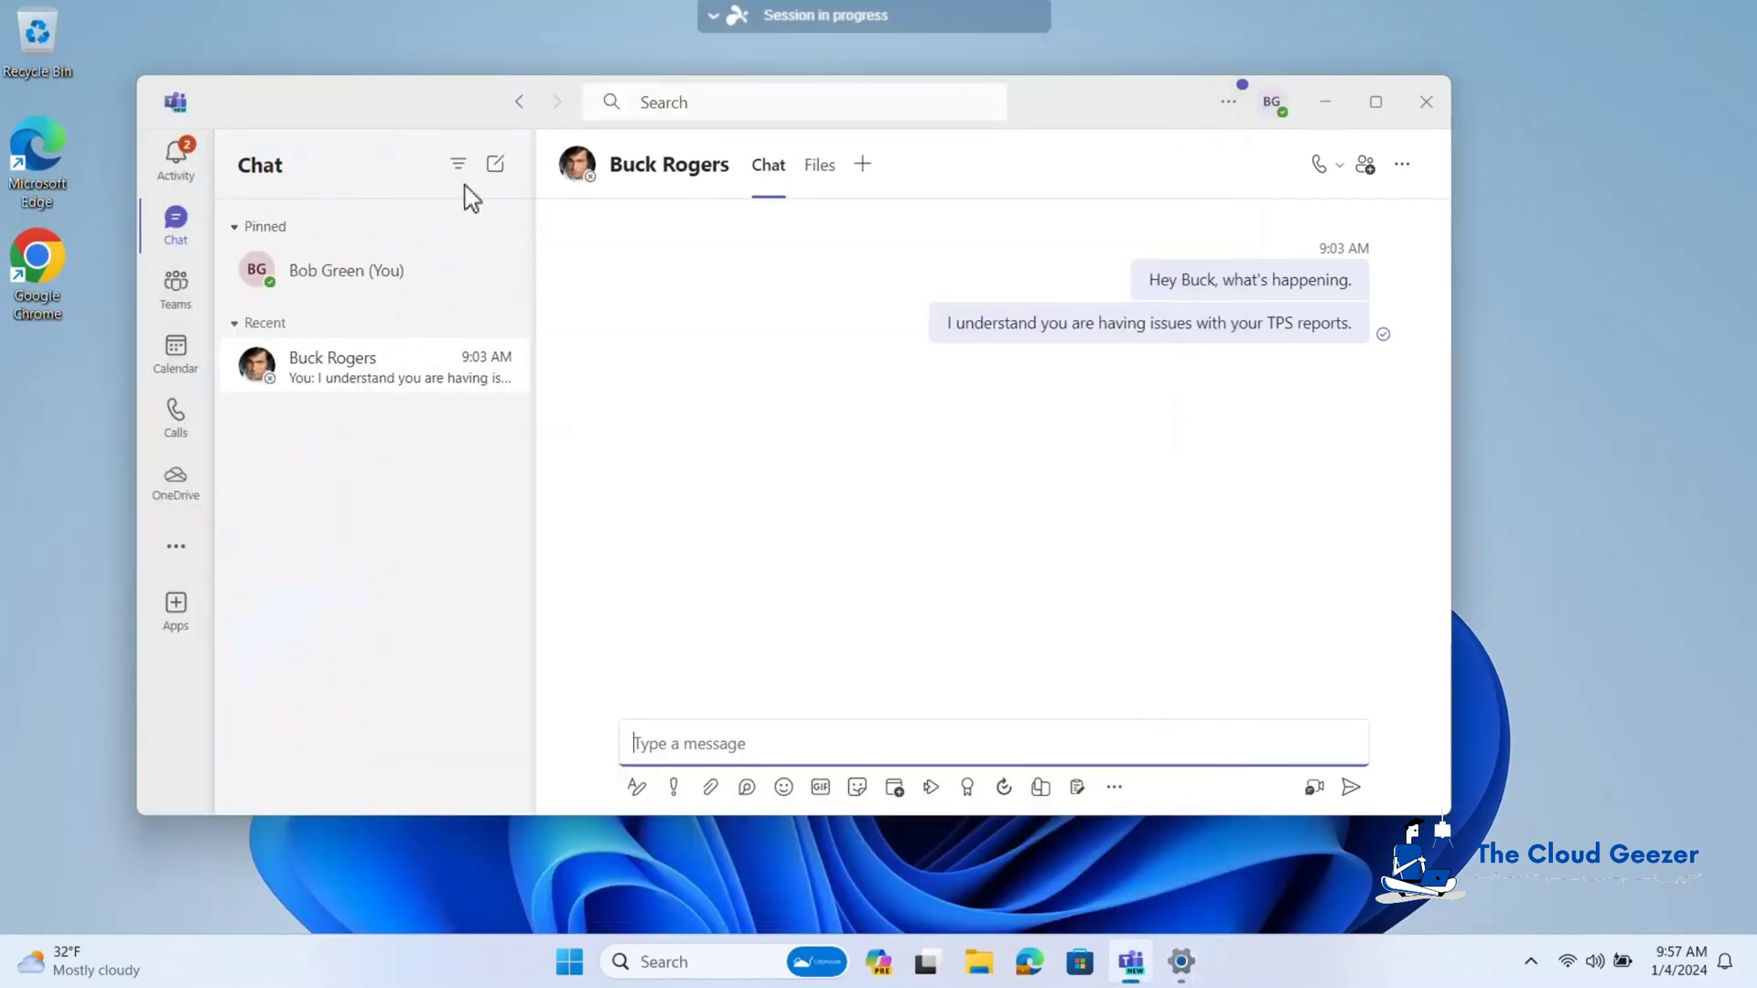
click(1272, 105)
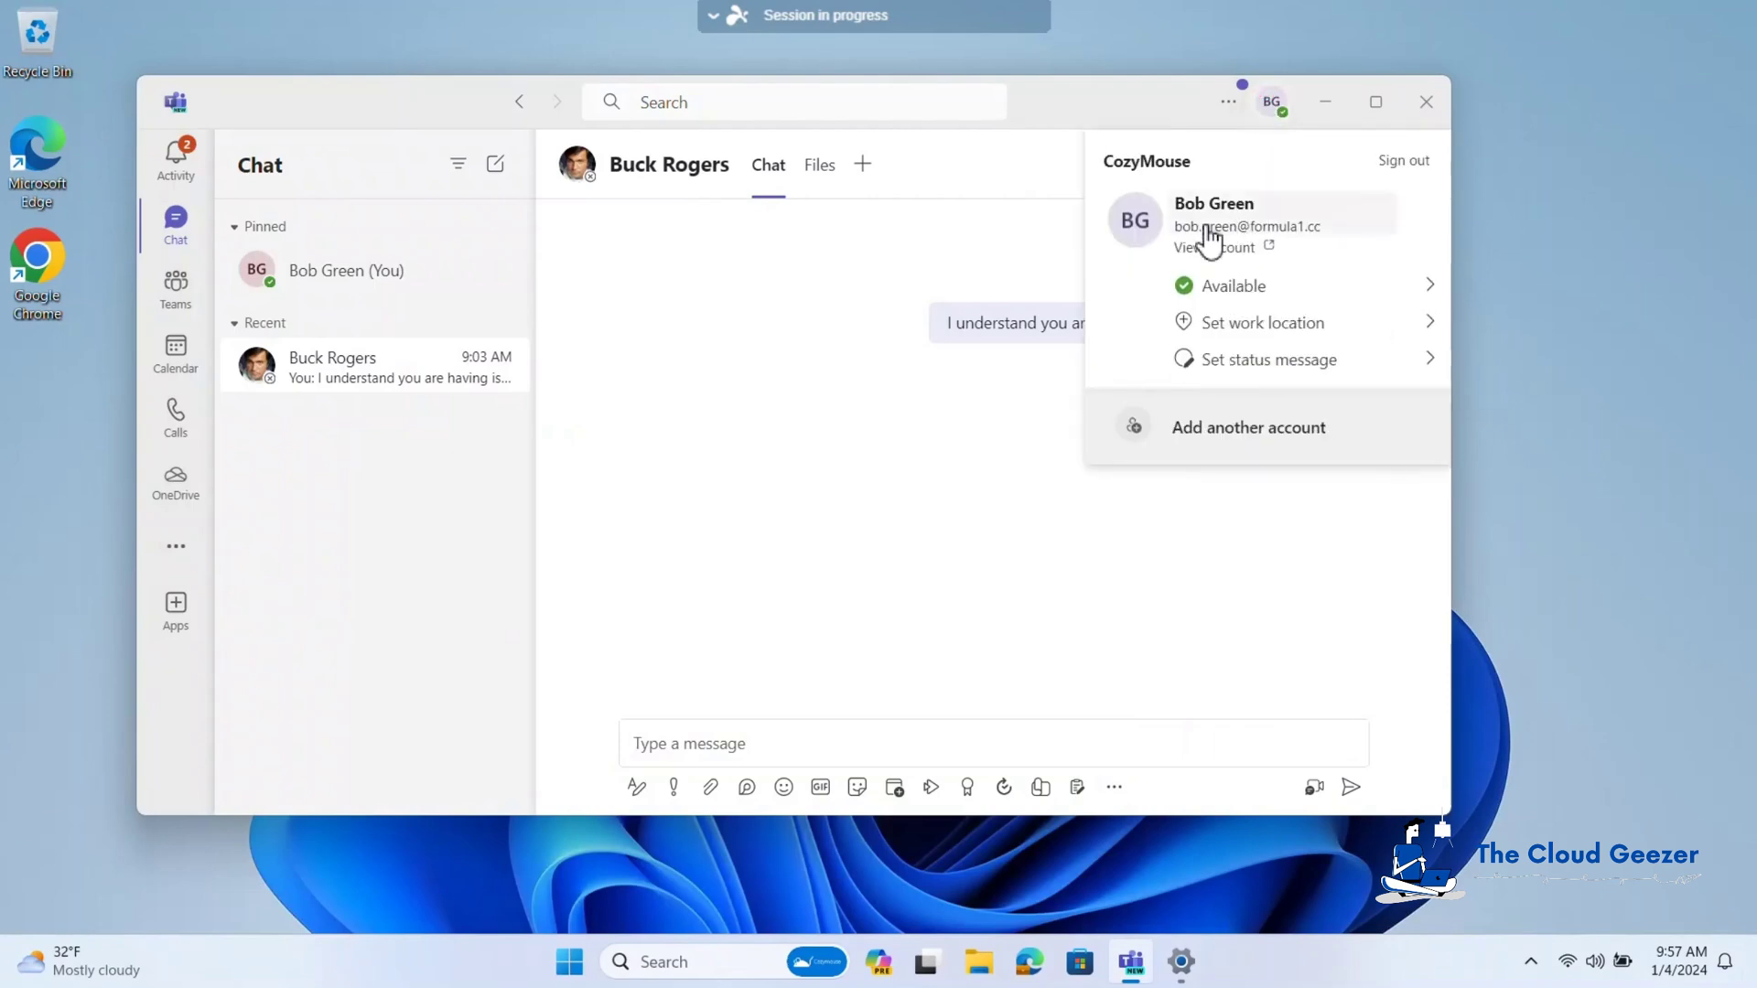
click(1325, 101)
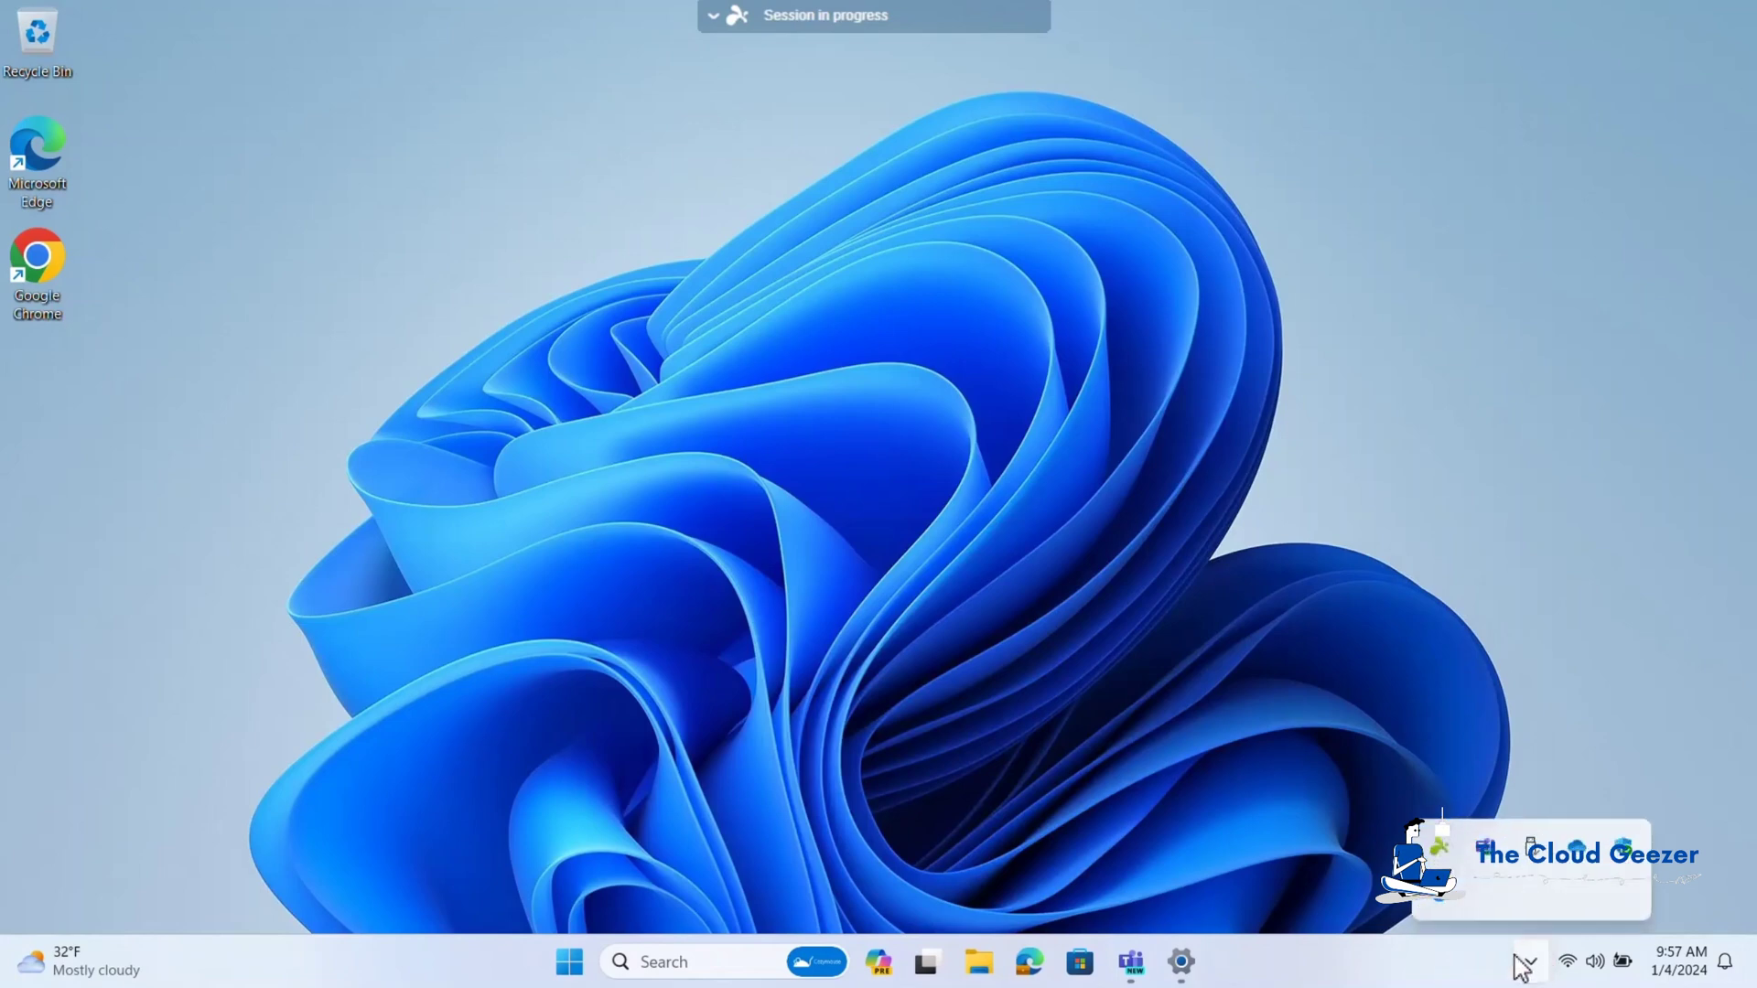
click(1531, 961)
right_click(1576, 849)
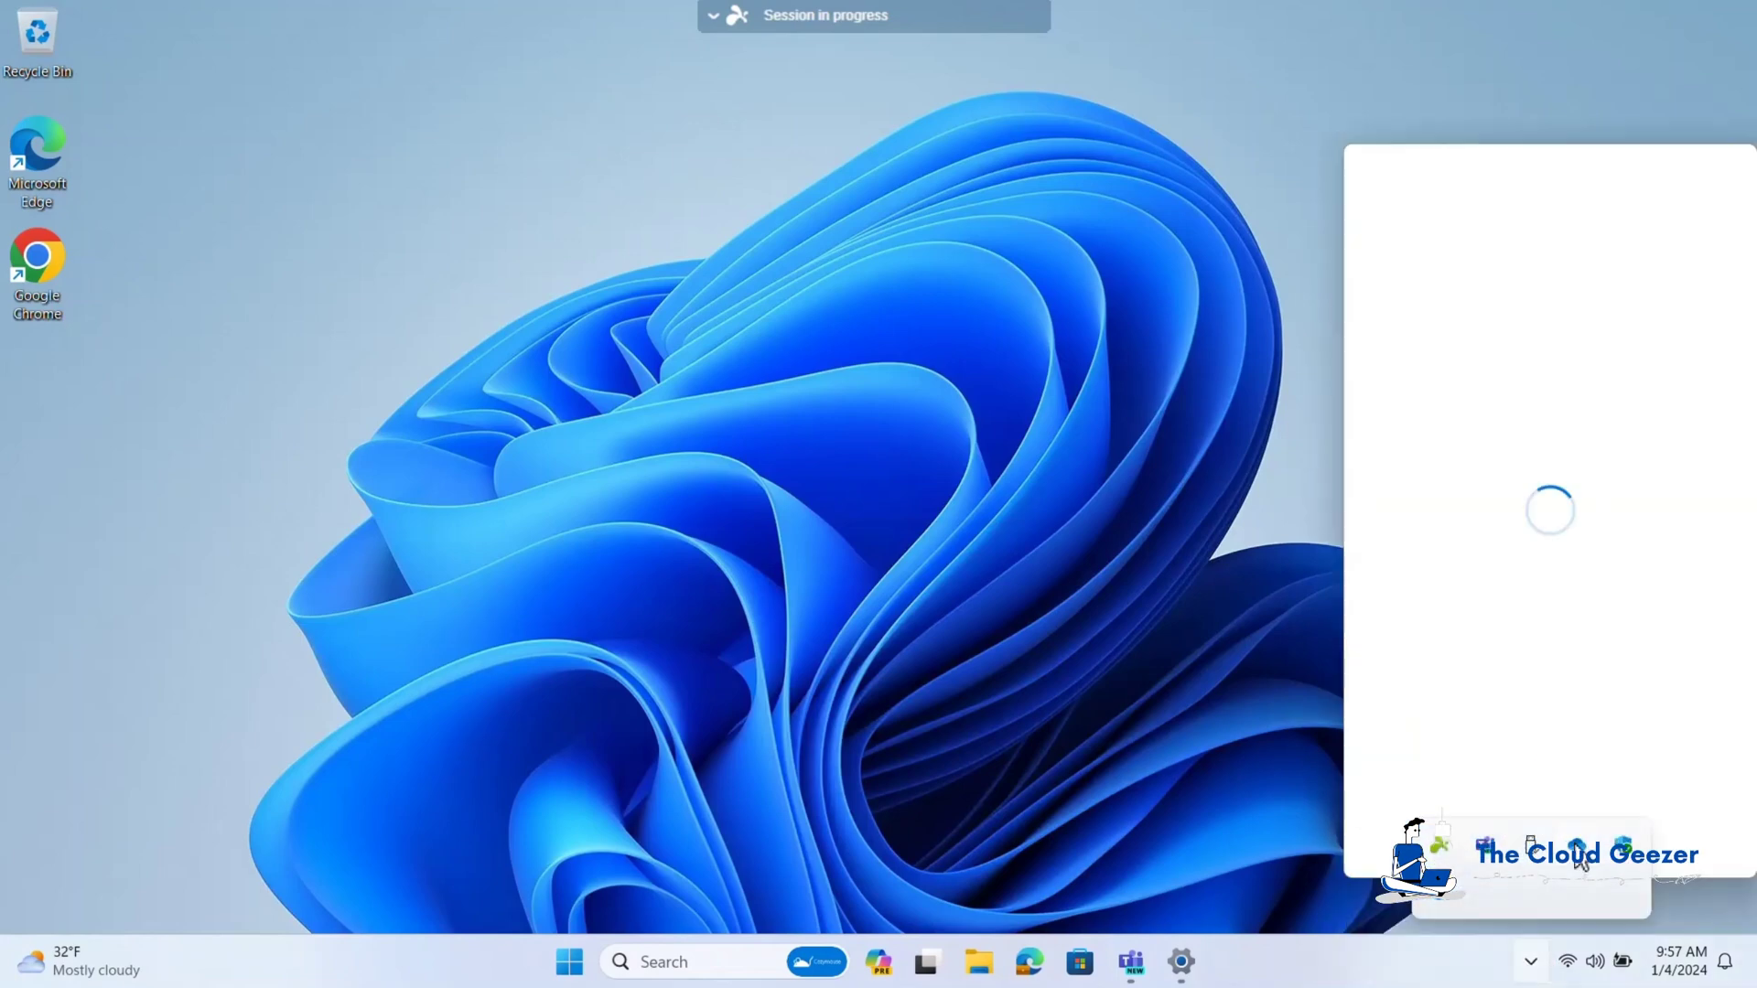
click(1622, 159)
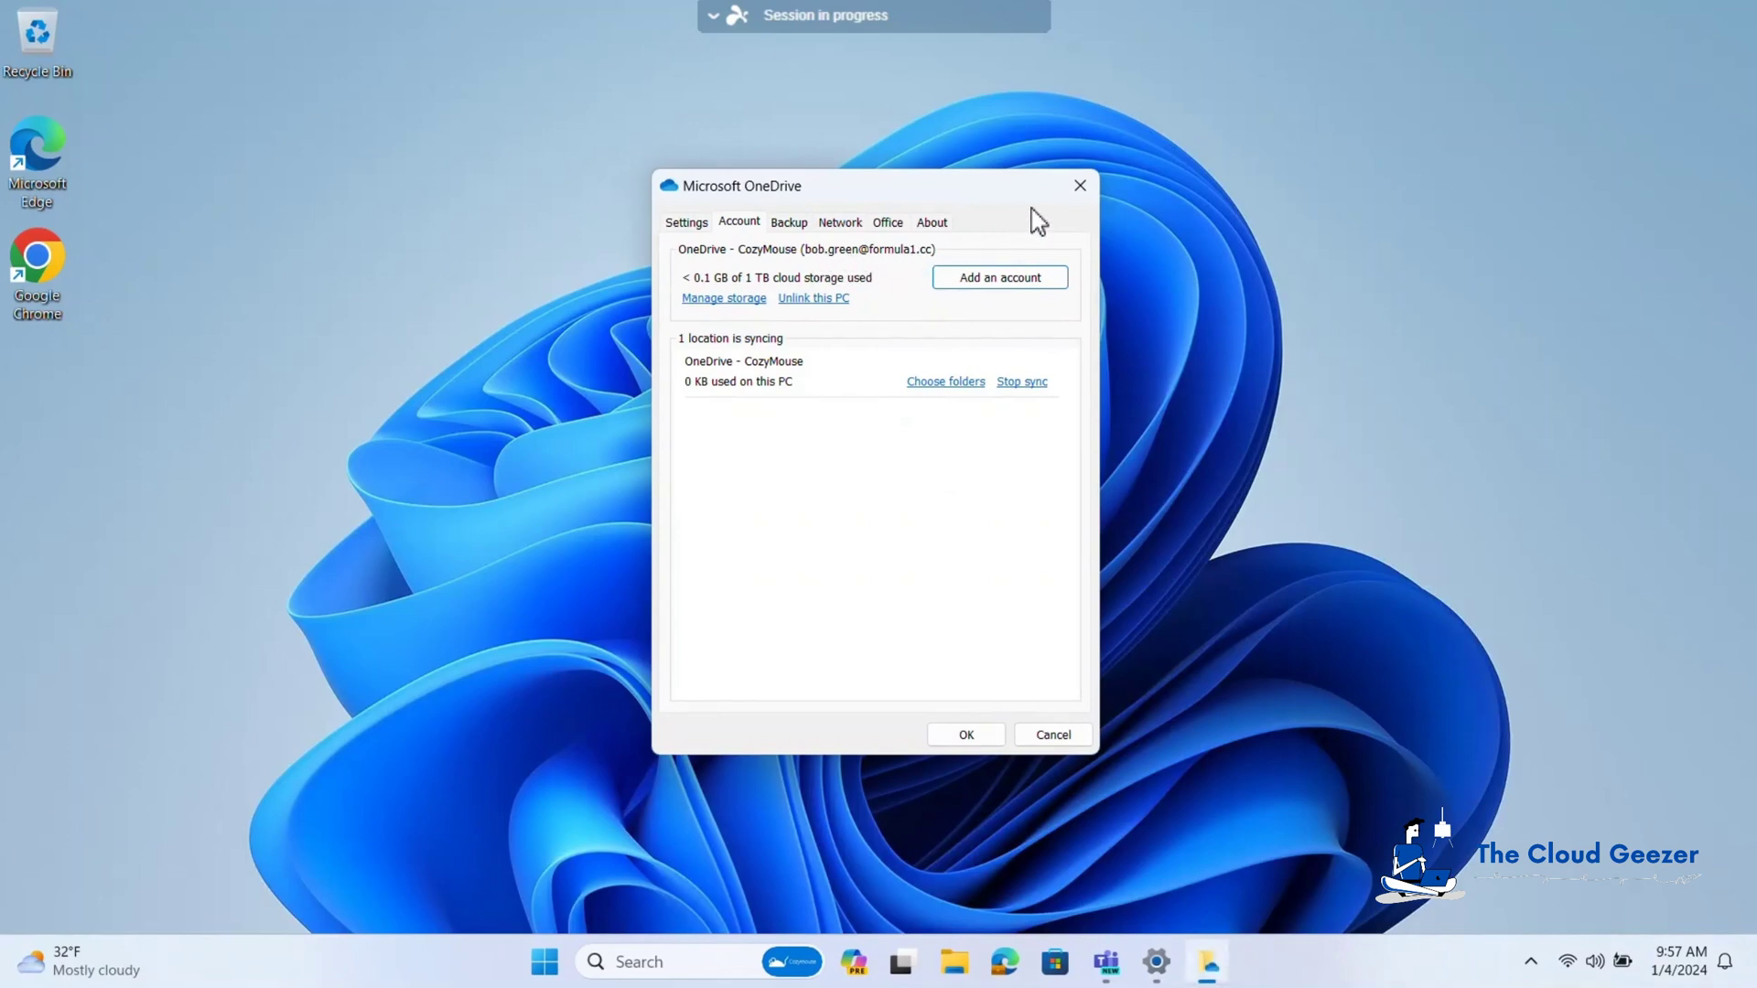
click(1082, 187)
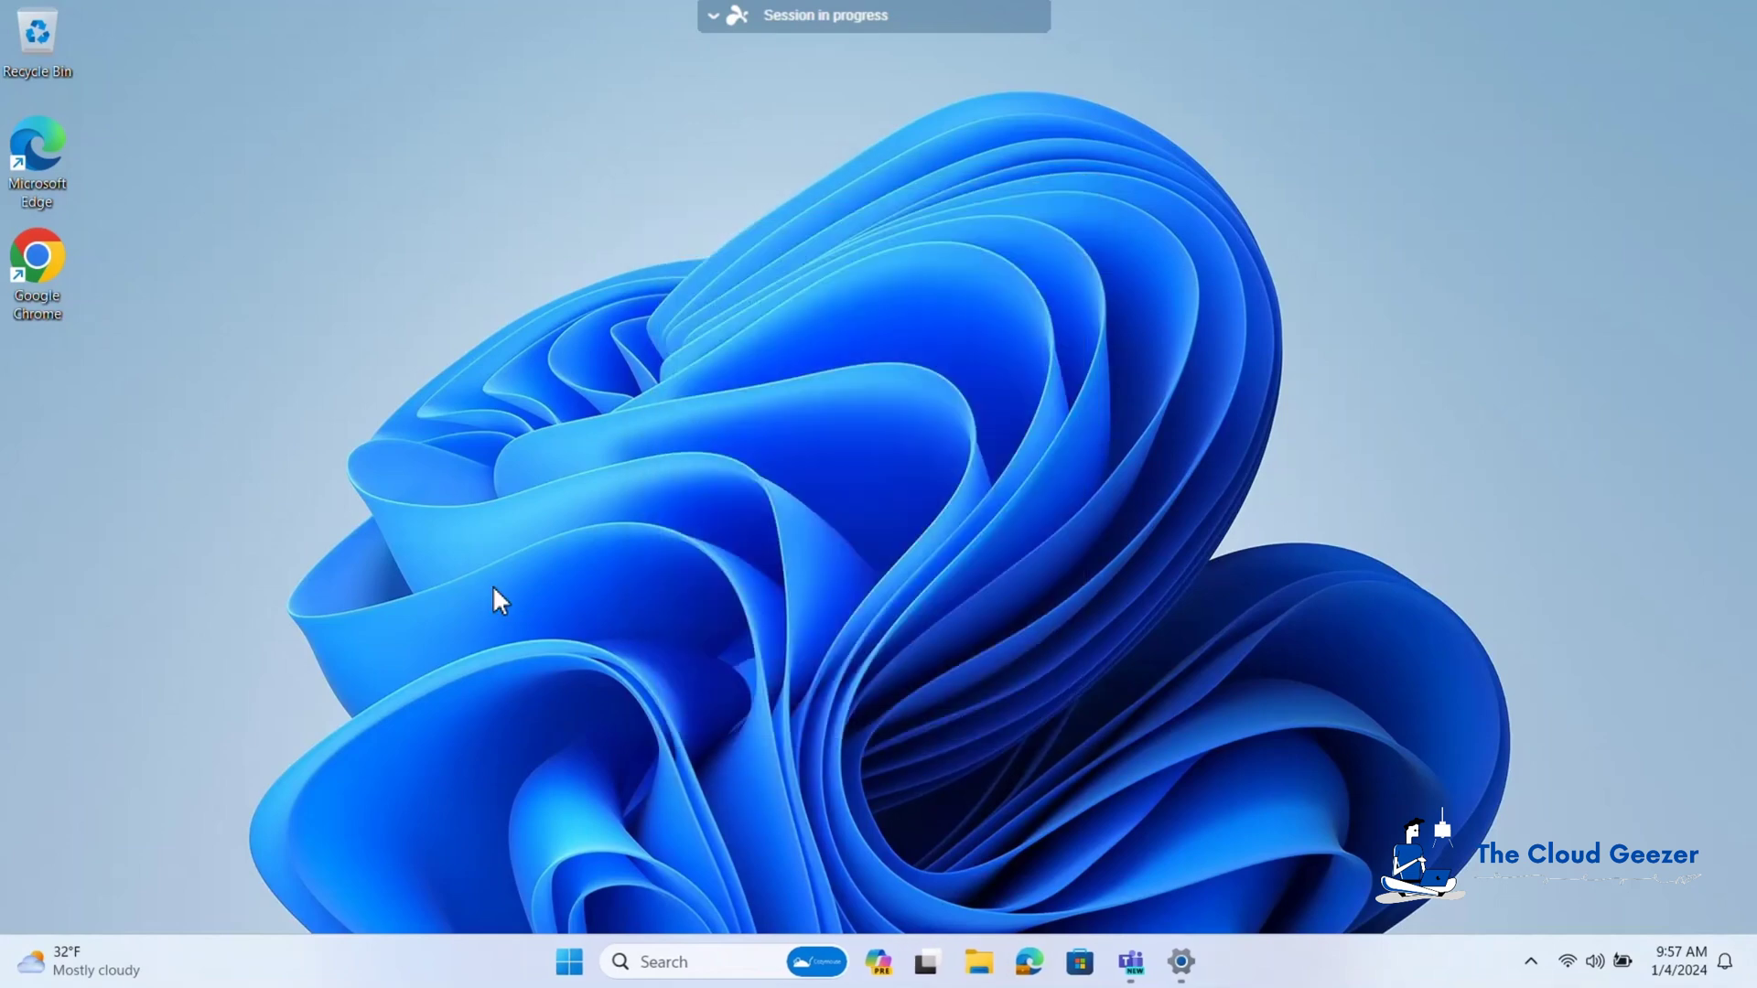
Open a blank Excel workbook, check the Account page's subscription and OneDrive connection, then close Excel
click(572, 961)
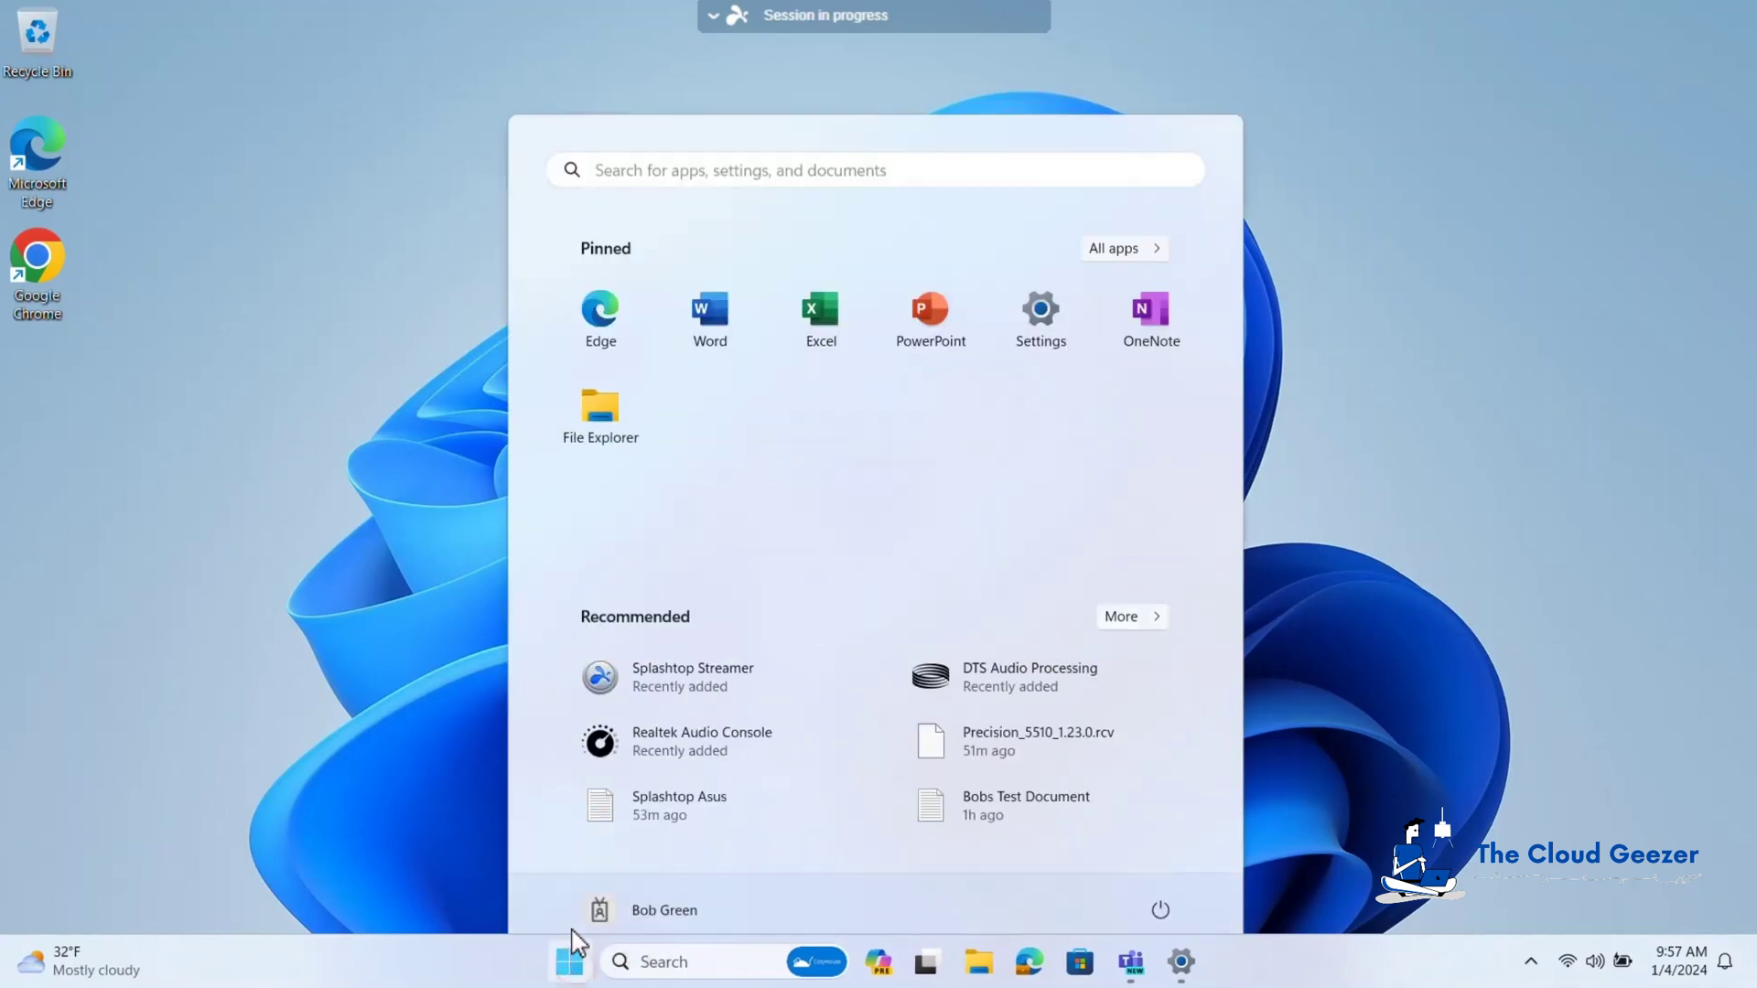
click(811, 291)
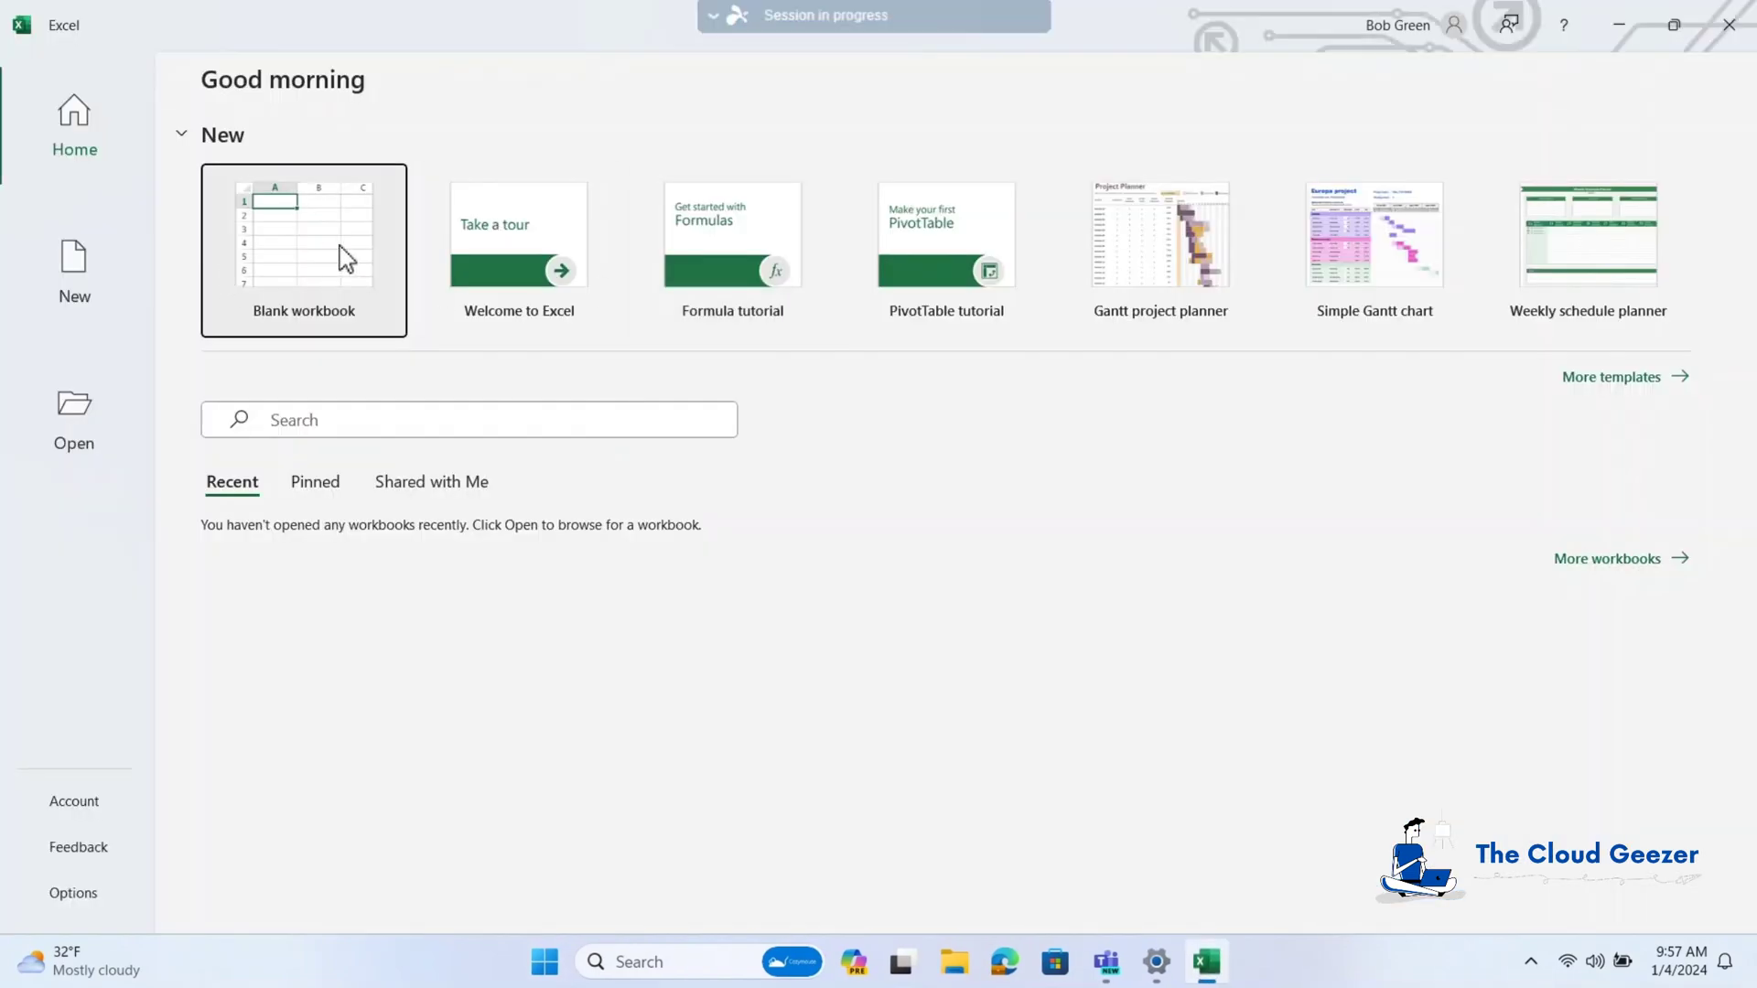
click(341, 259)
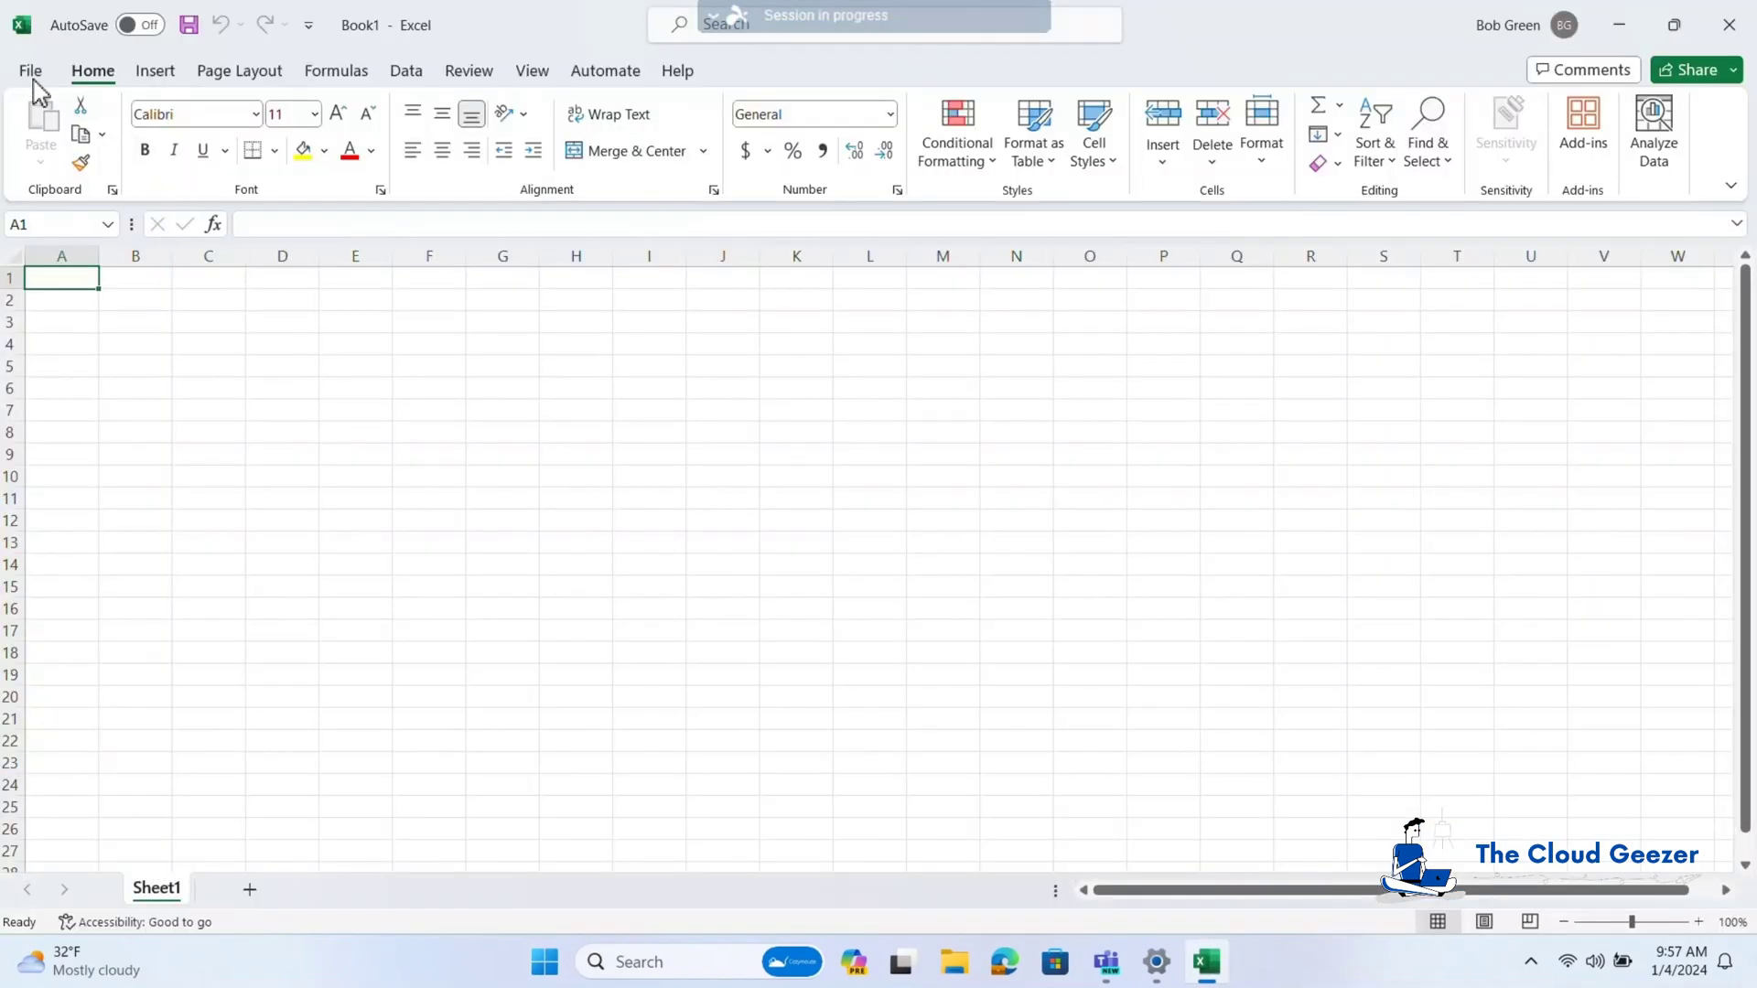
click(33, 73)
click(82, 807)
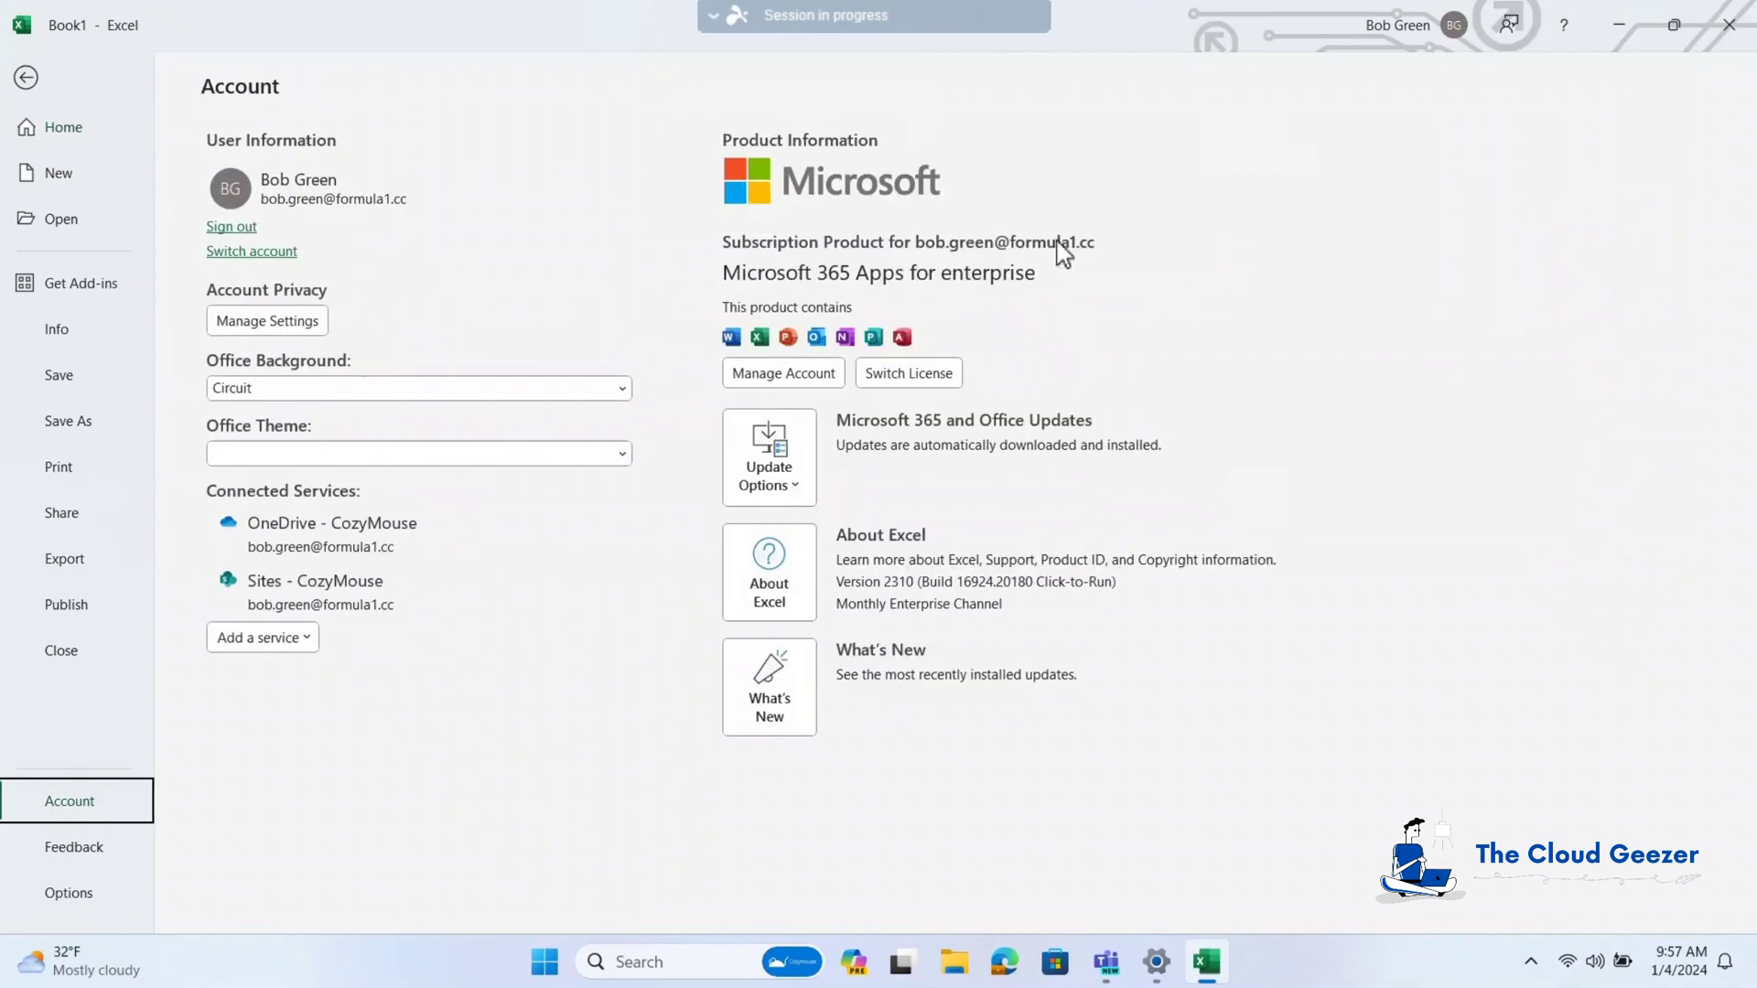
click(1729, 25)
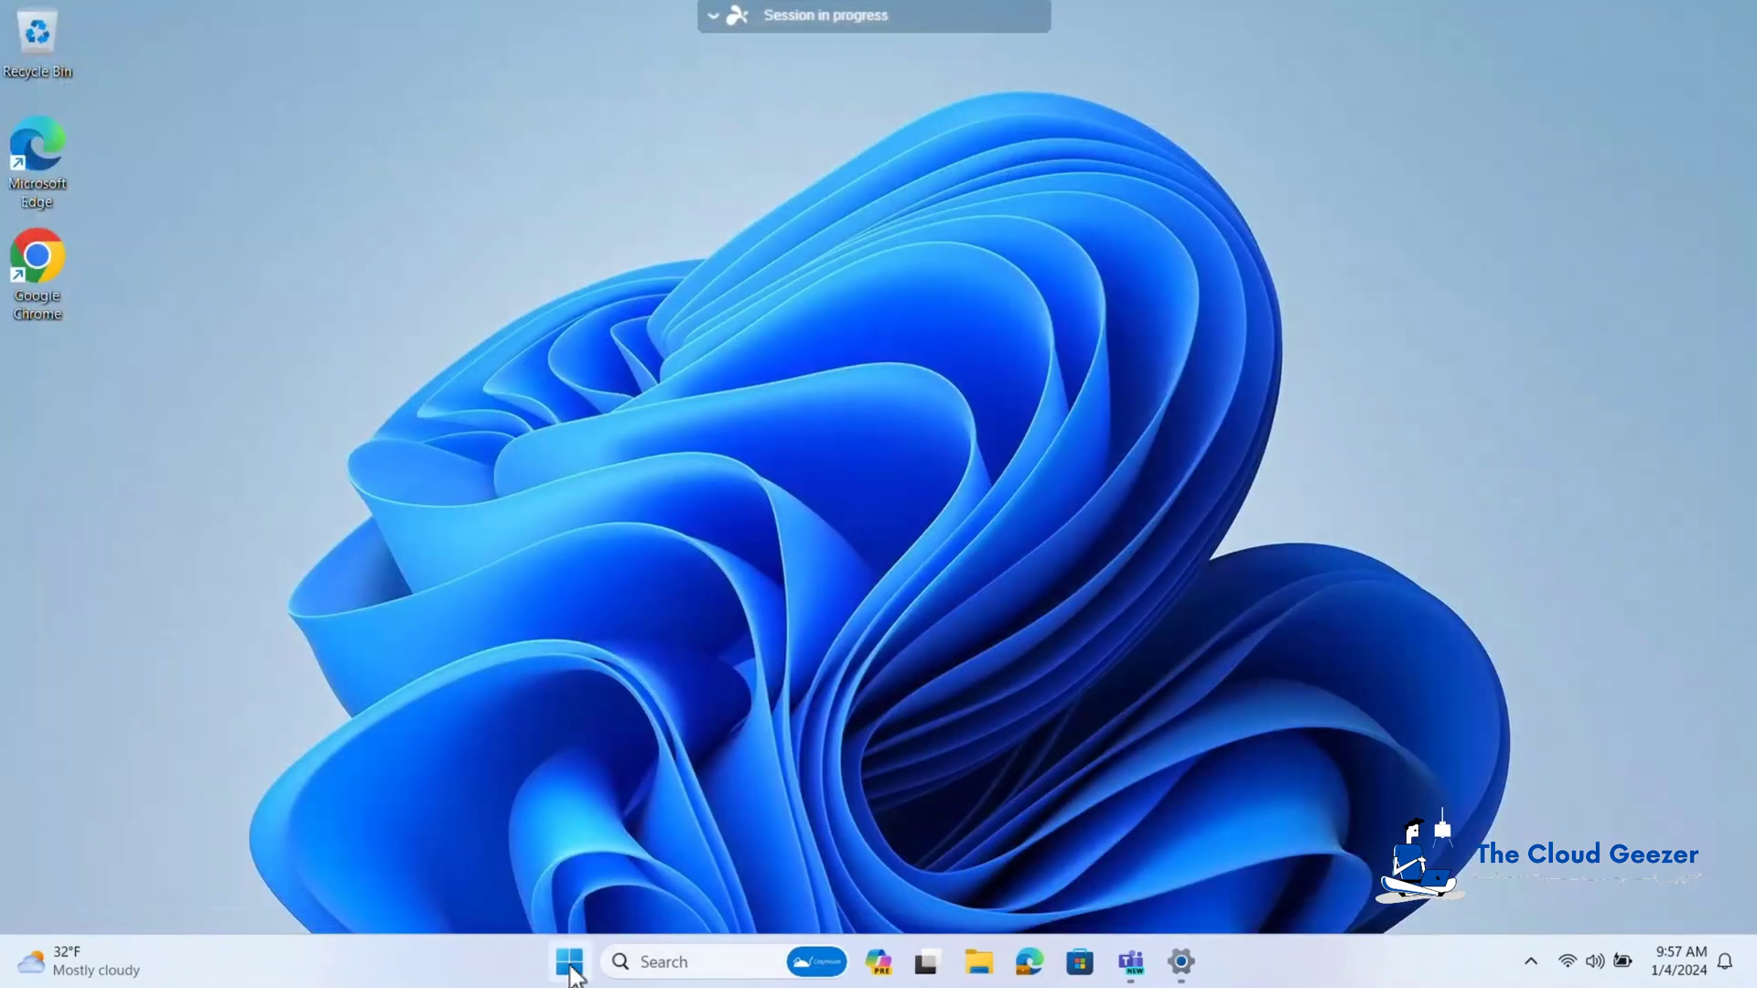
Launch Outlook by searching 'out', accept the default theme, decline the new Outlook, then minimize it
click(572, 958)
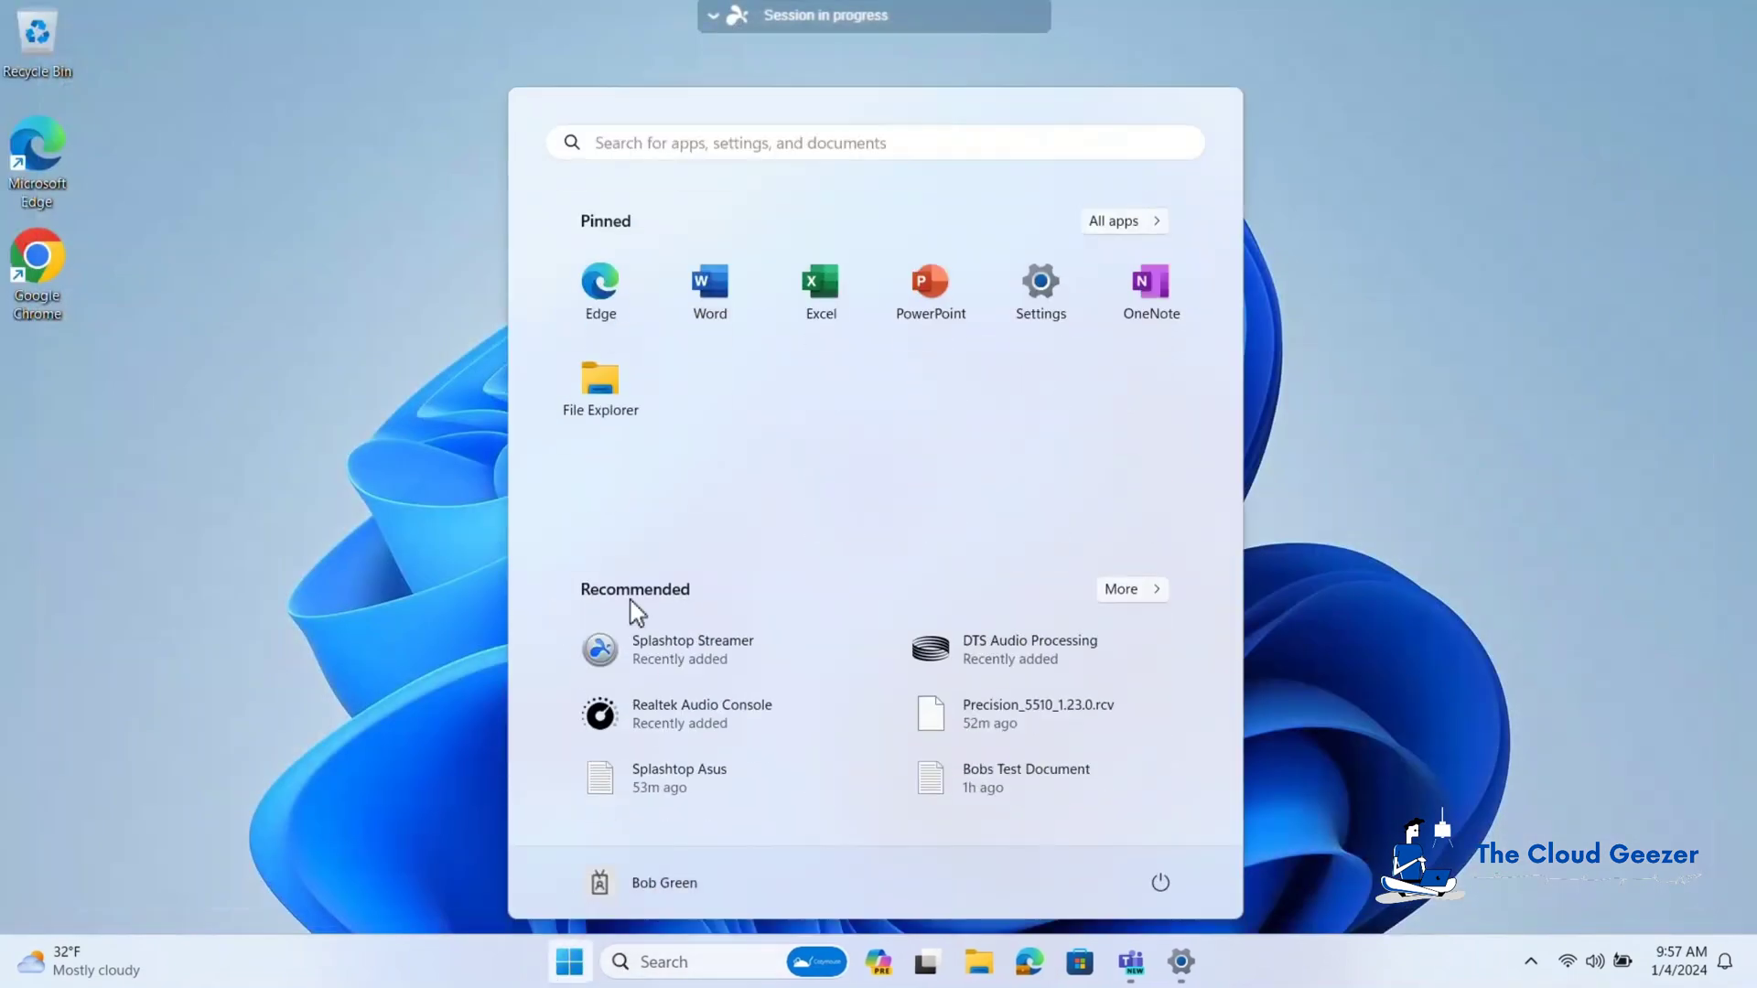
click(800, 145)
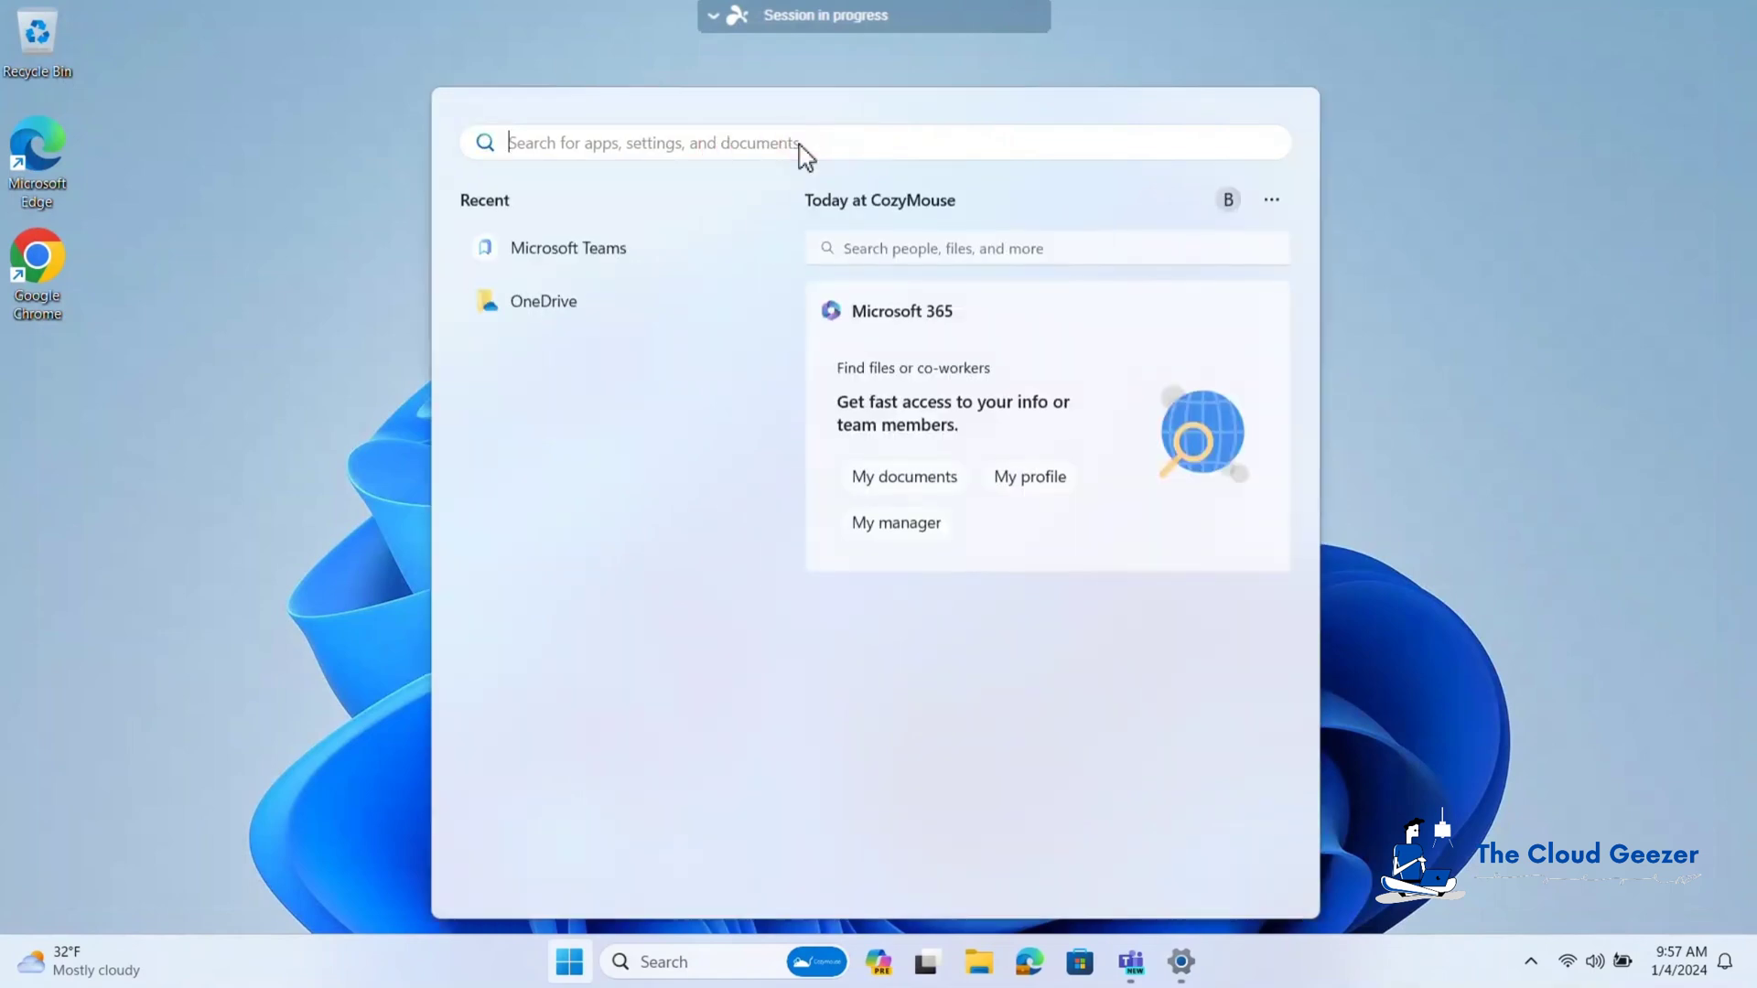
text(out)
click(710, 324)
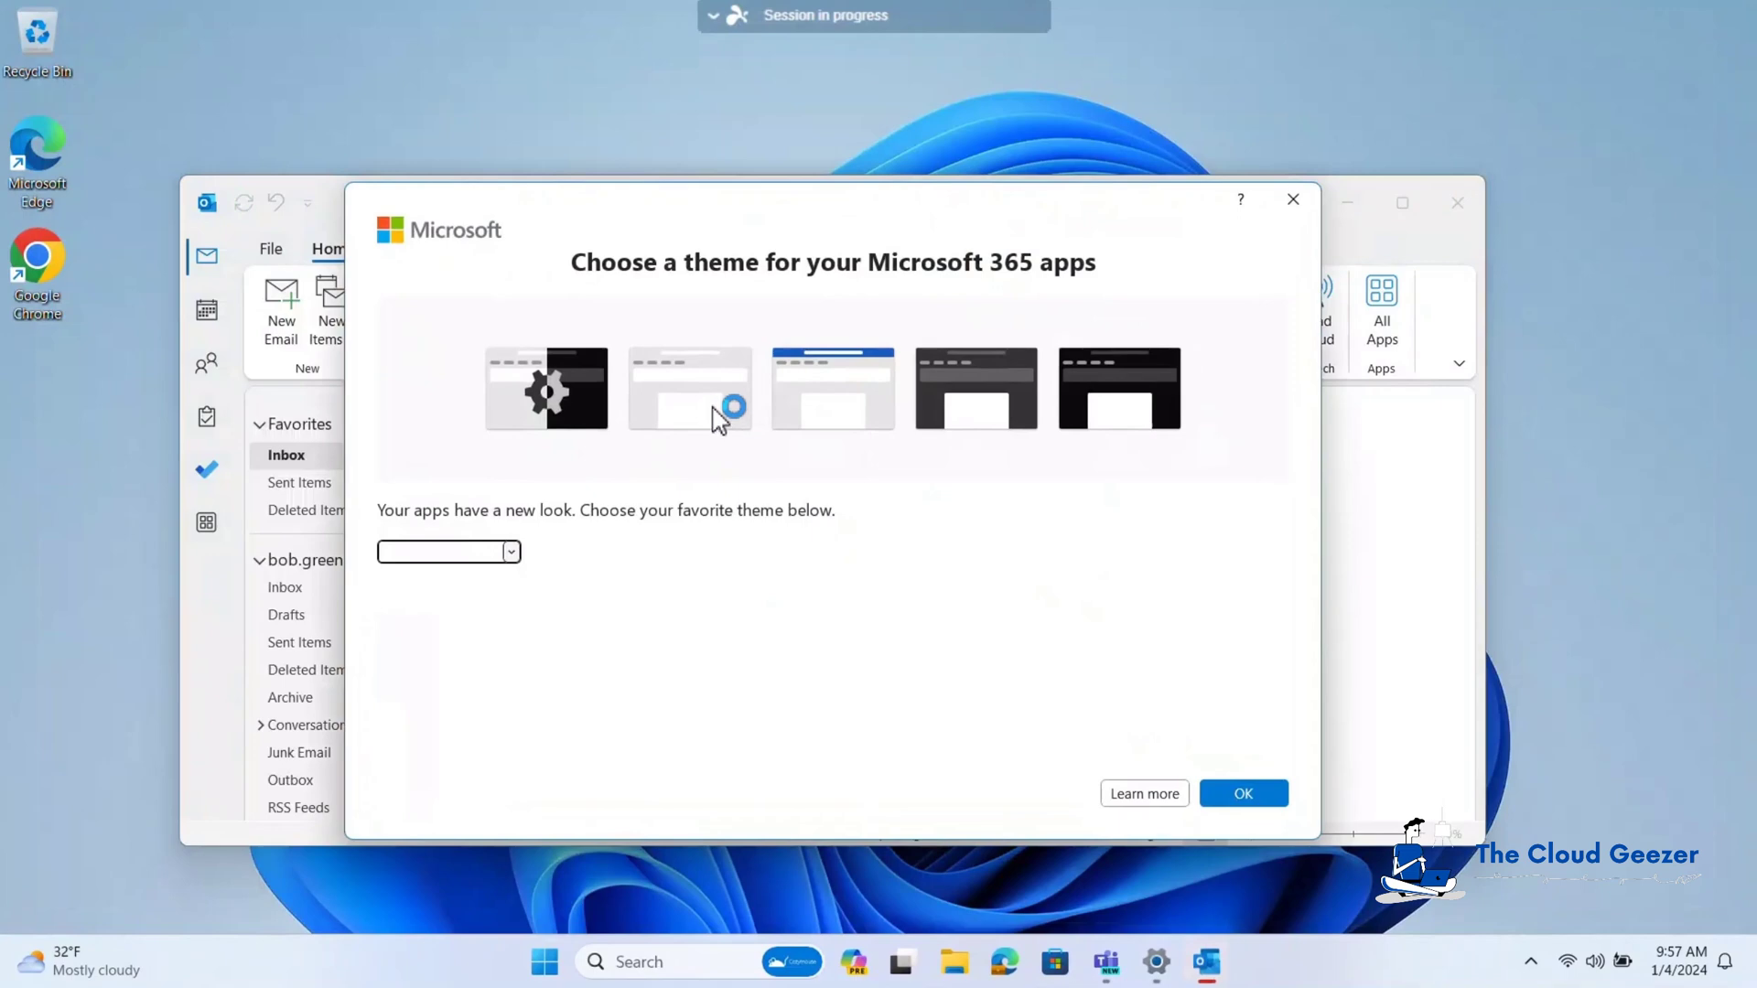
click(1245, 794)
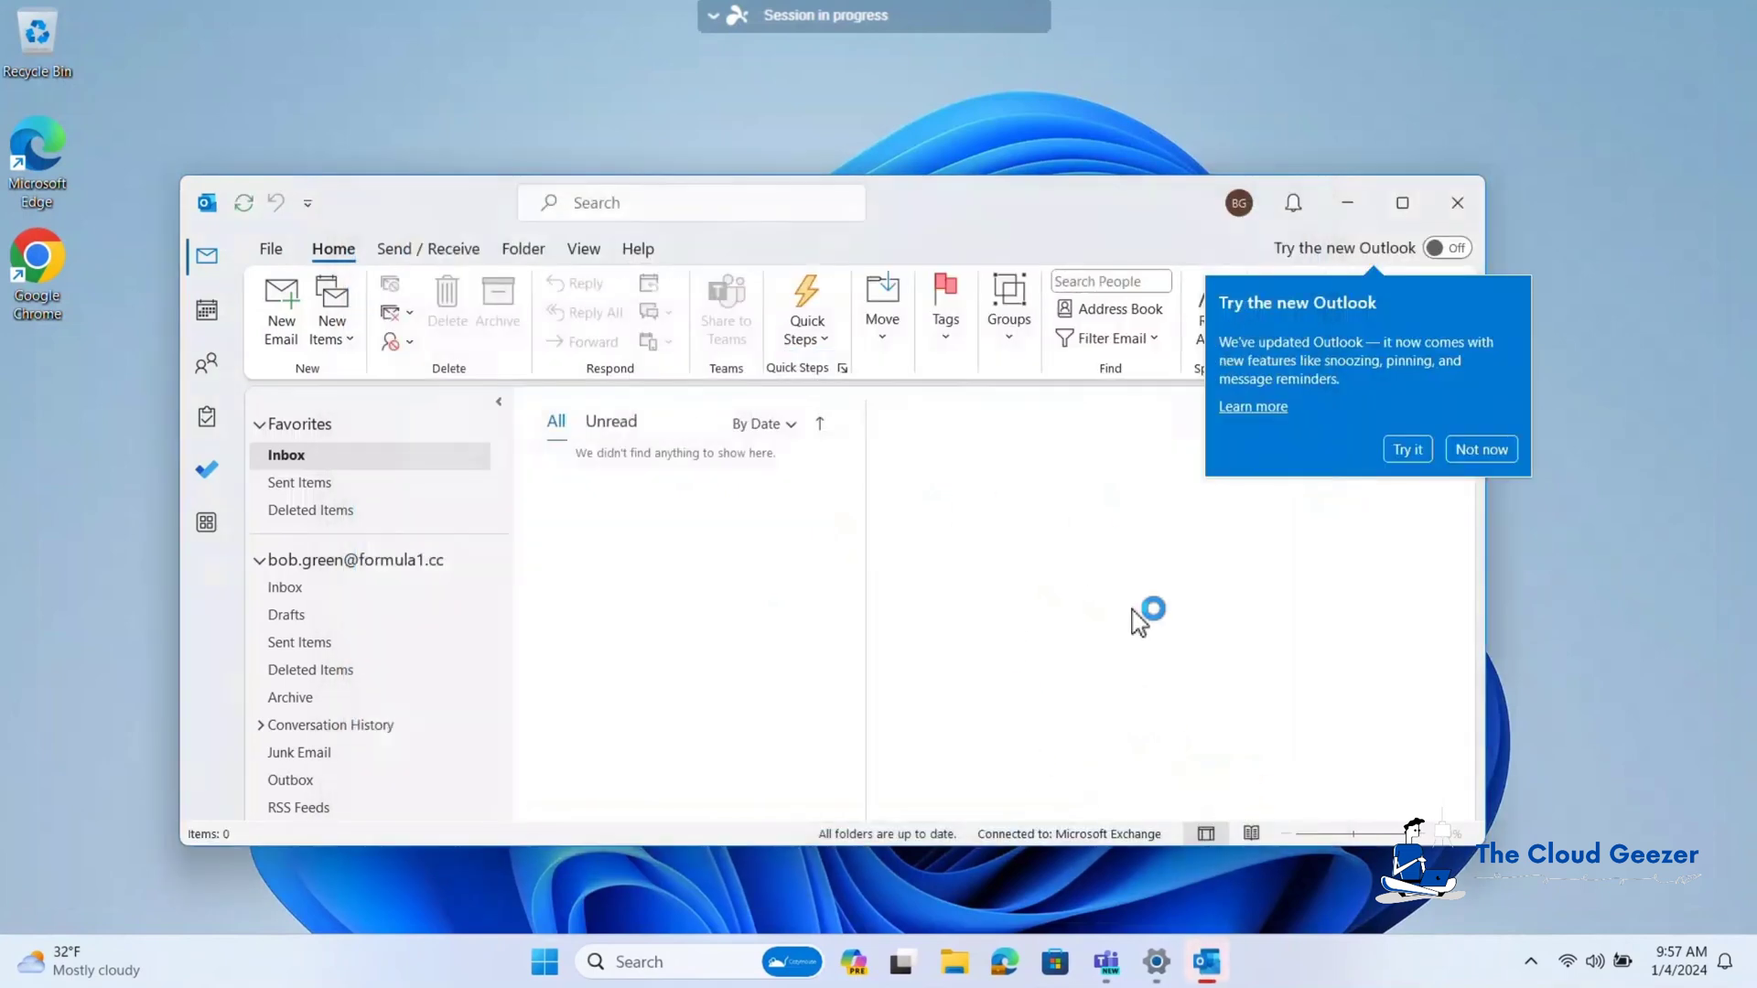
click(1476, 450)
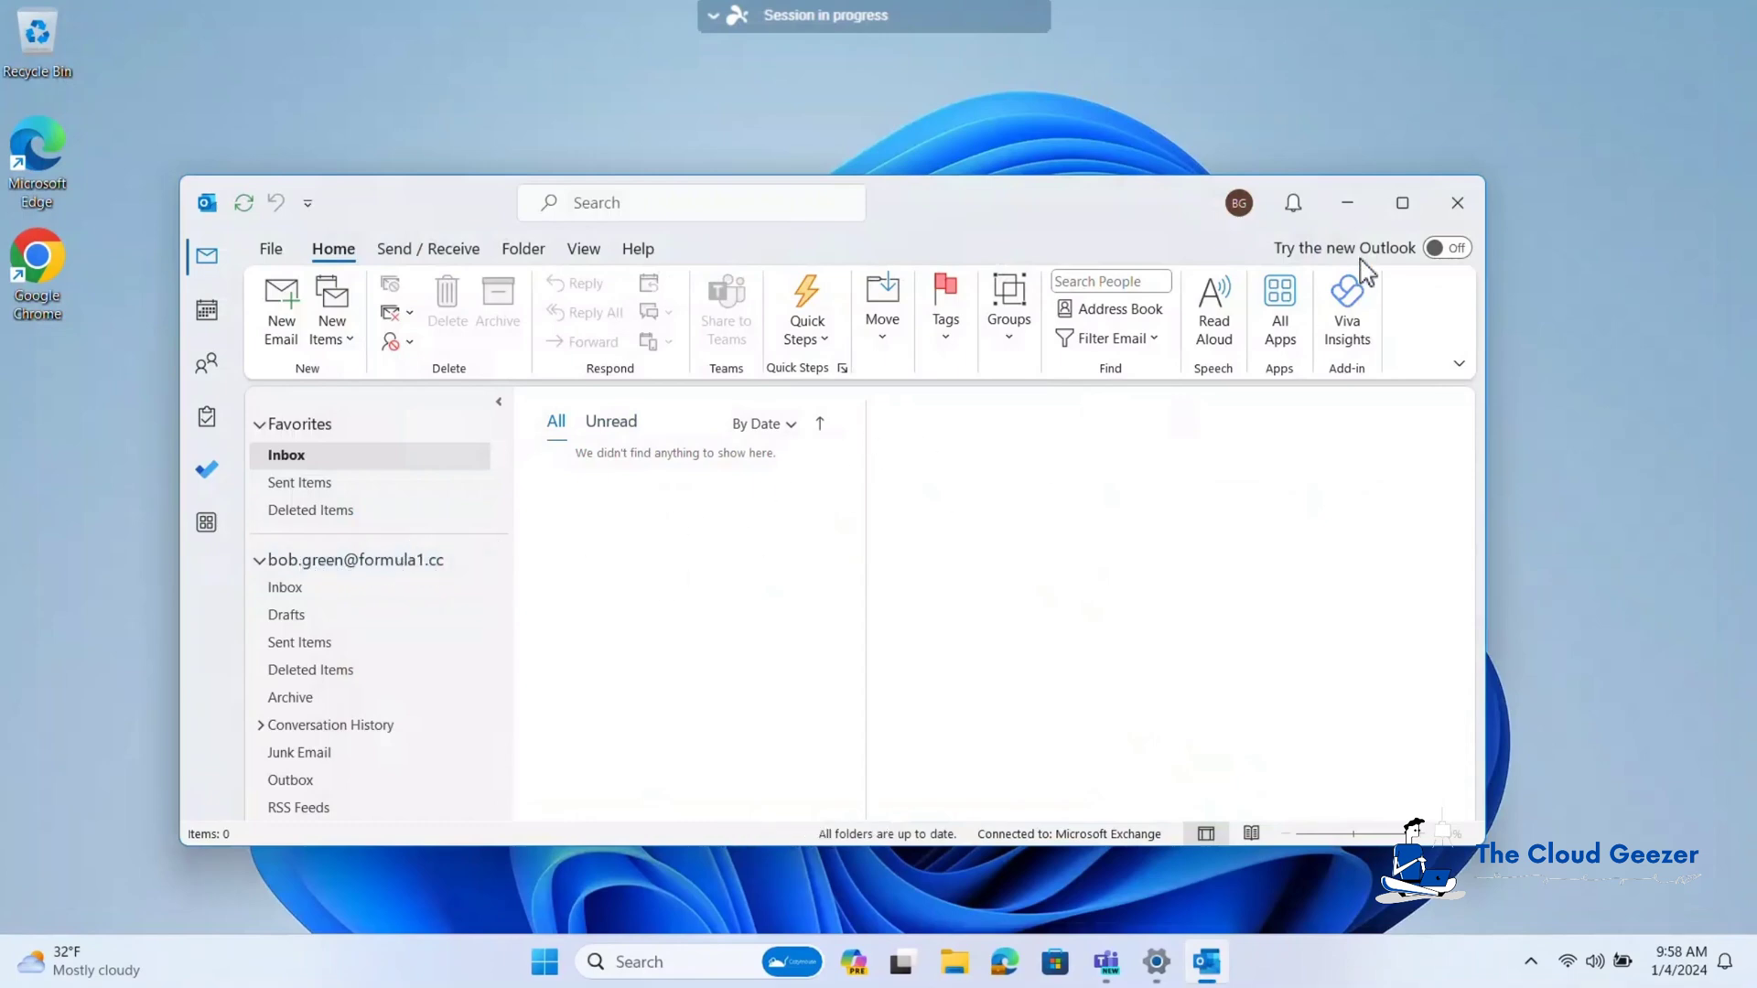
click(1347, 205)
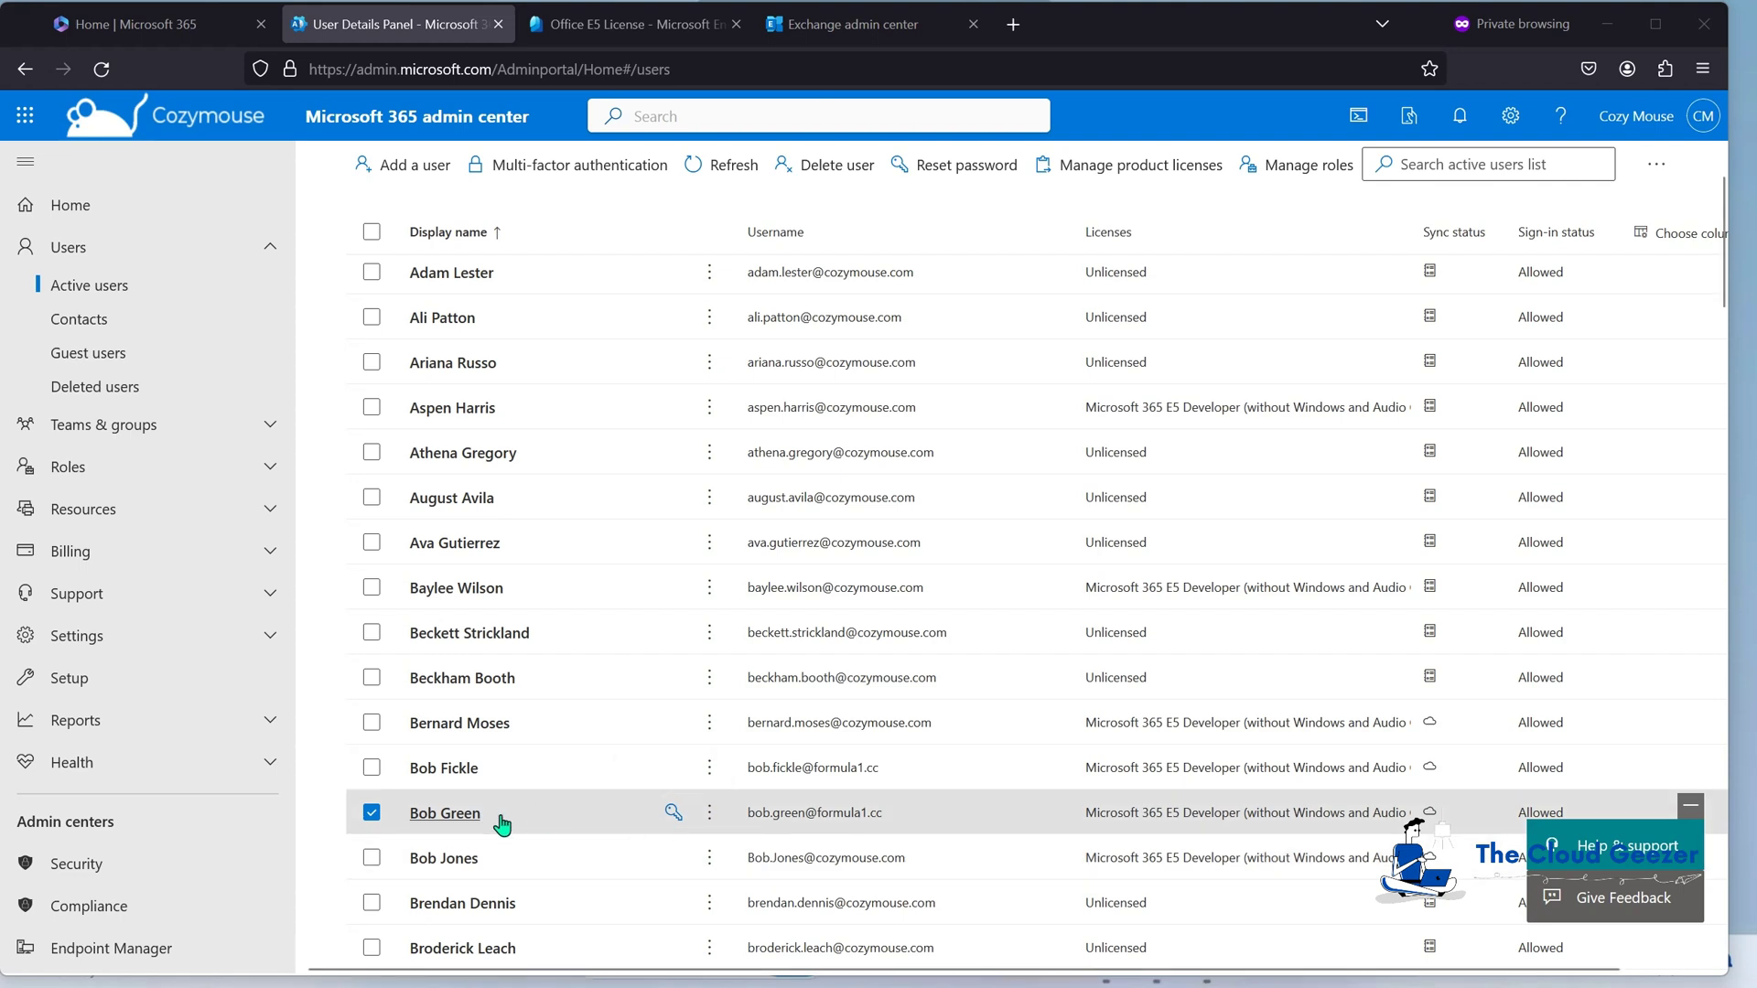
Switch the user's primary username and email domain from formula1.cc to cozymouse.com and save
click(460, 821)
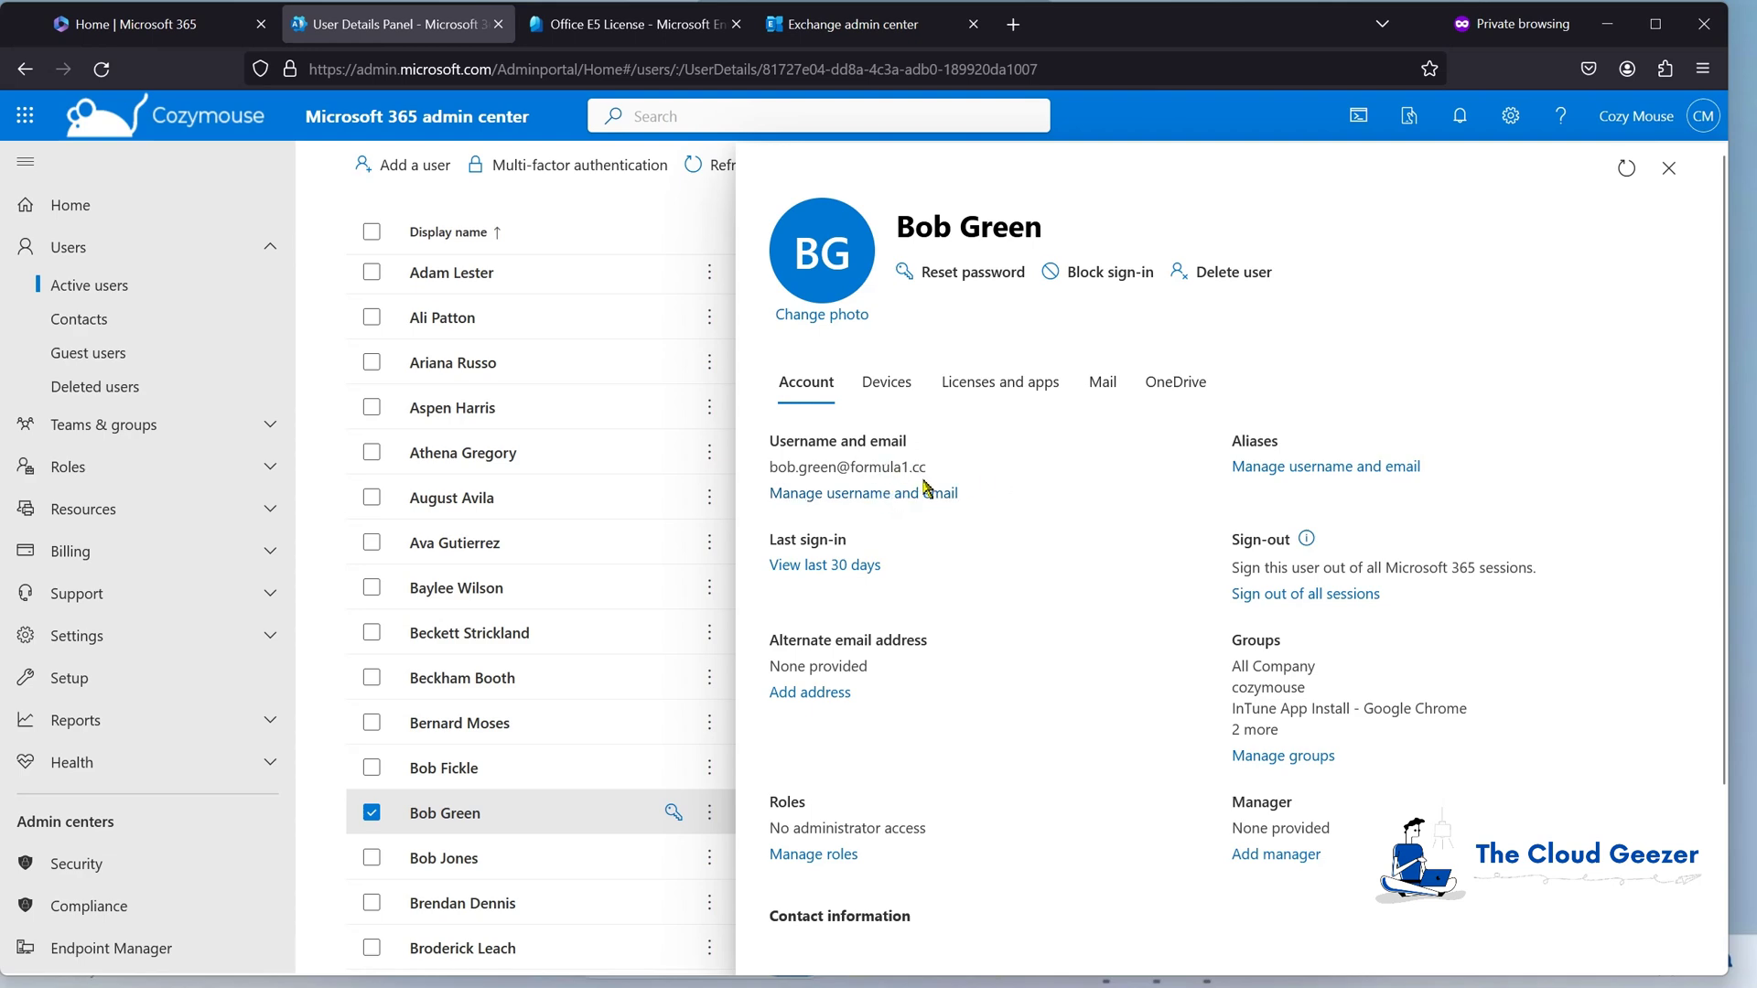
click(922, 499)
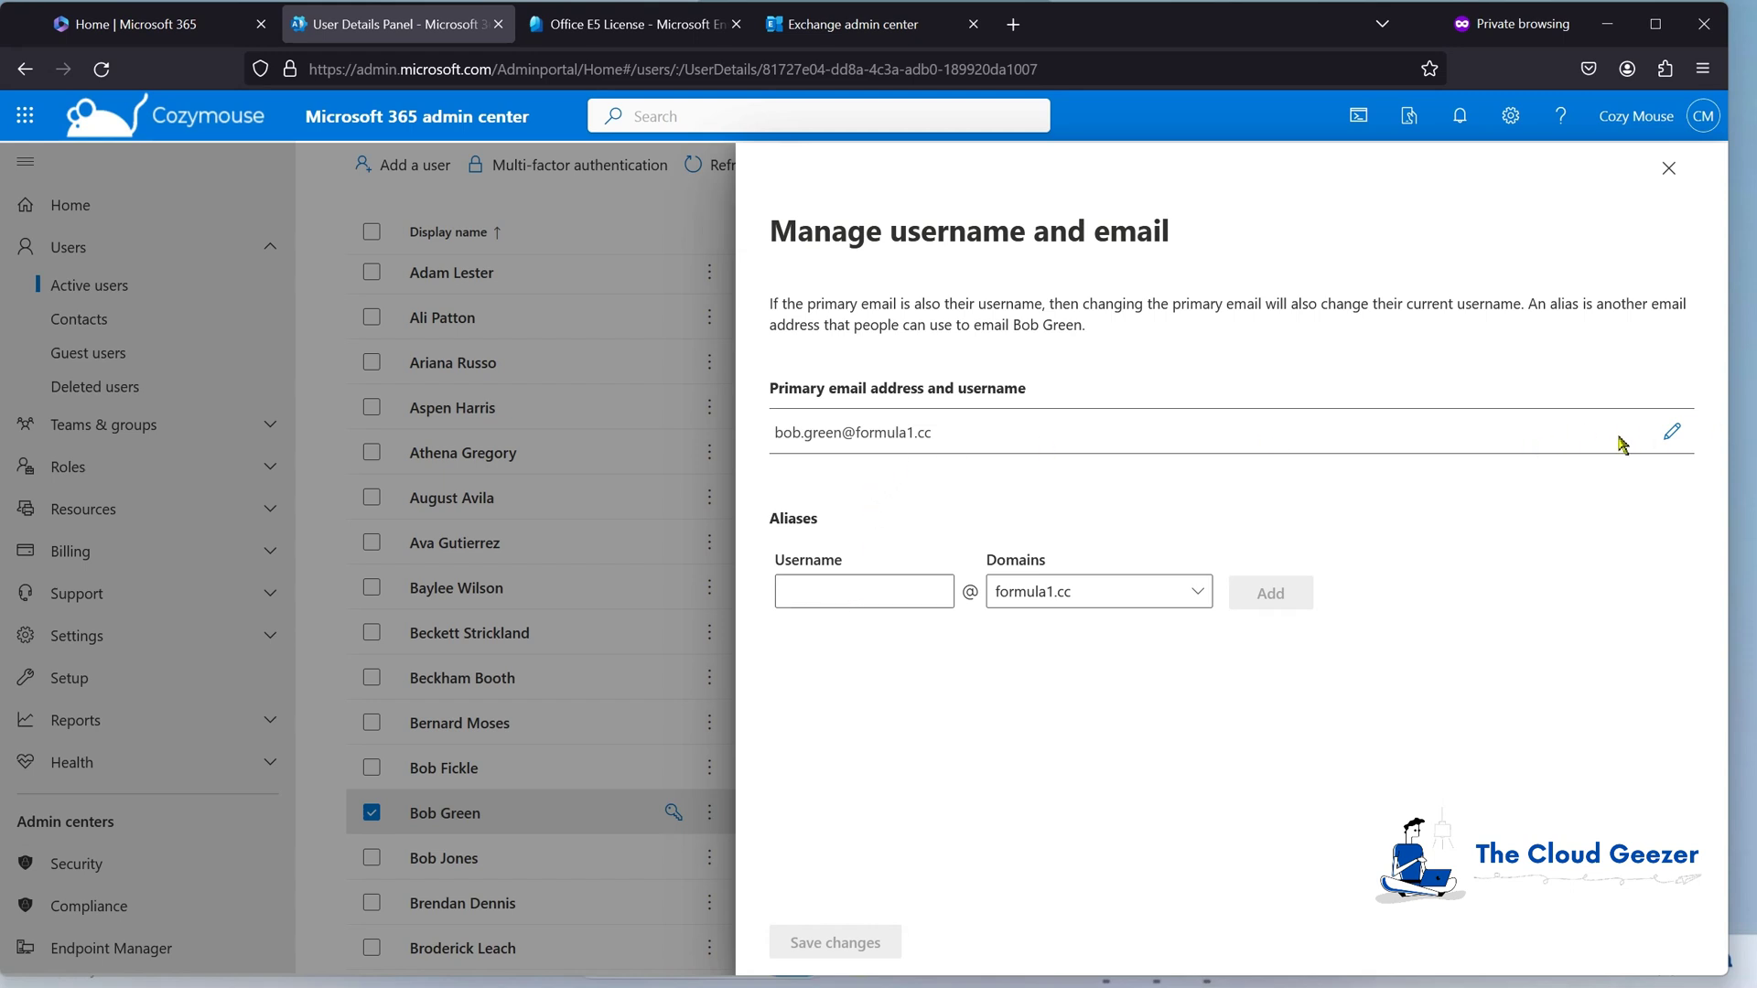
click(1674, 432)
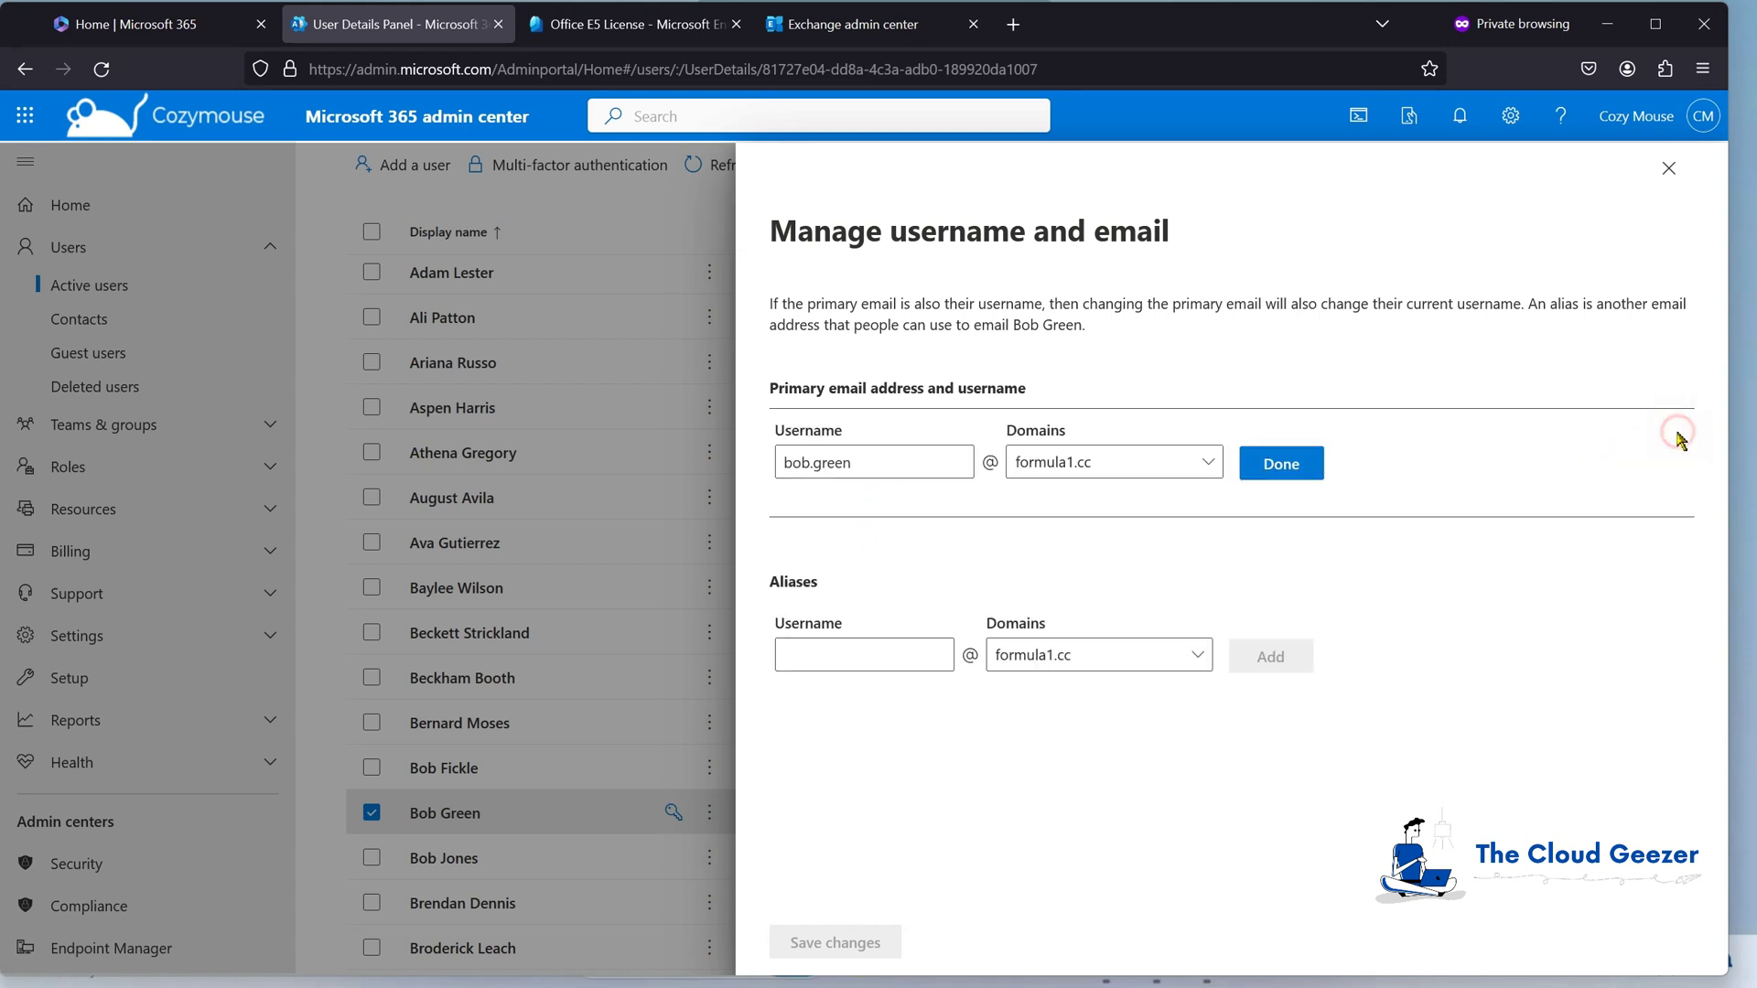
click(1169, 462)
click(1099, 500)
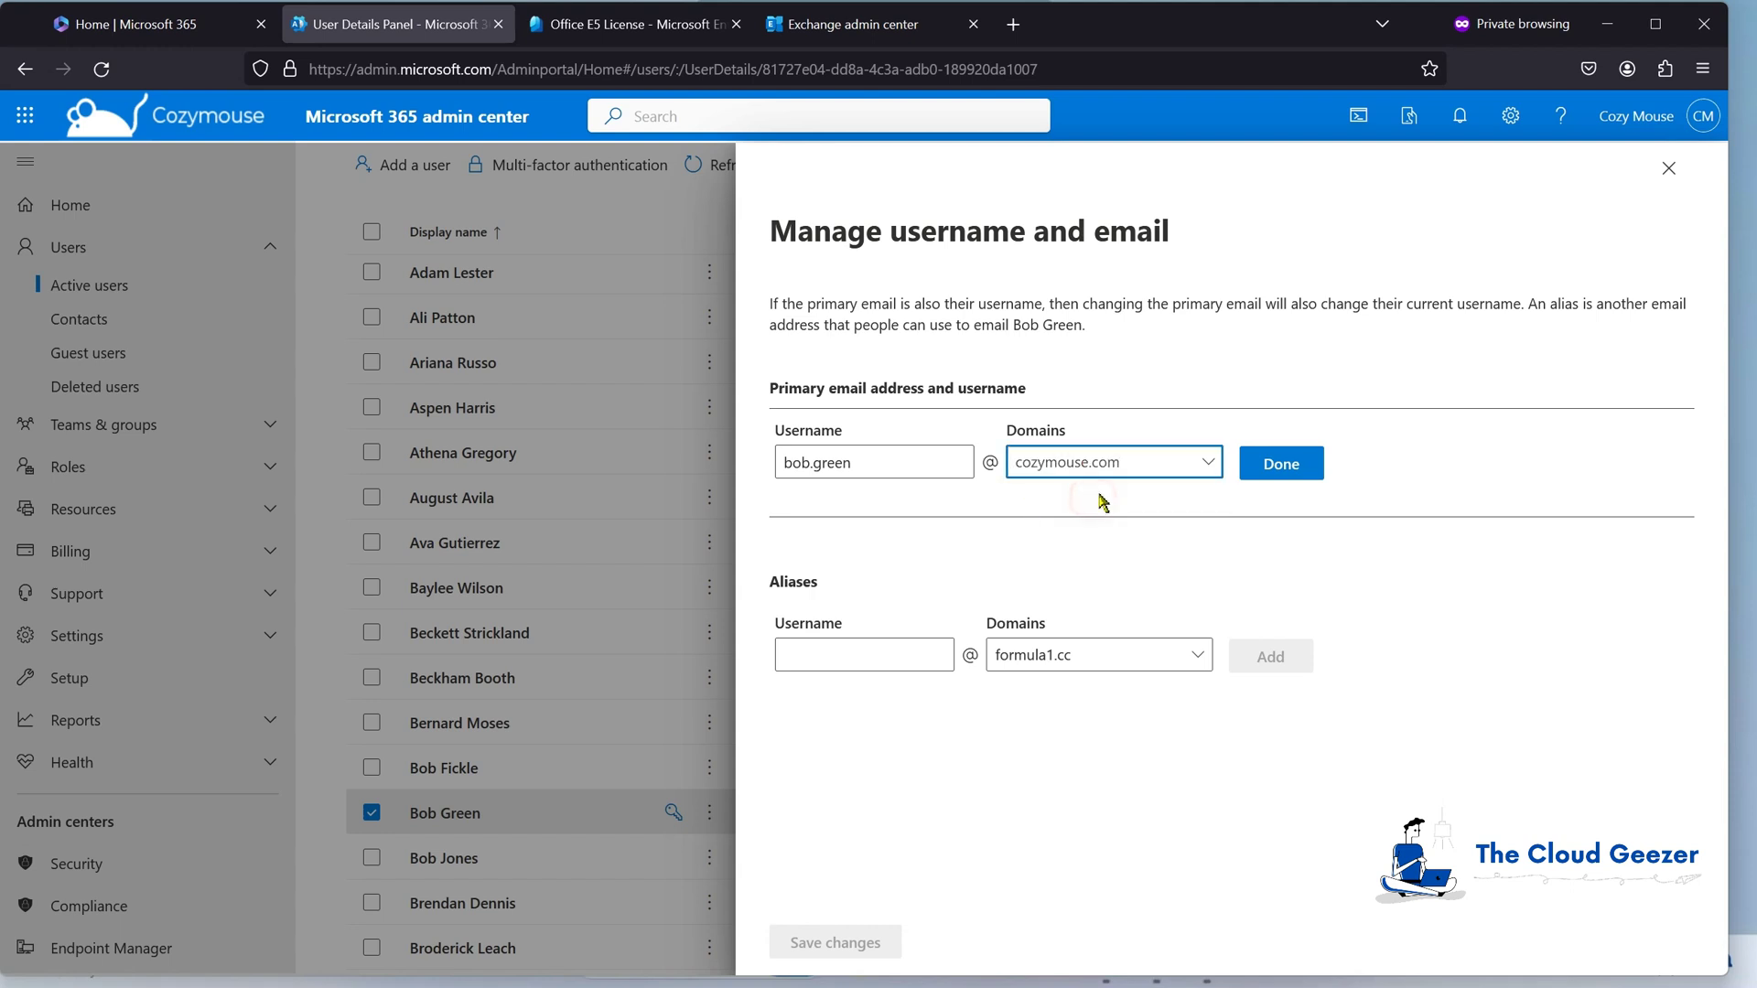
click(1281, 464)
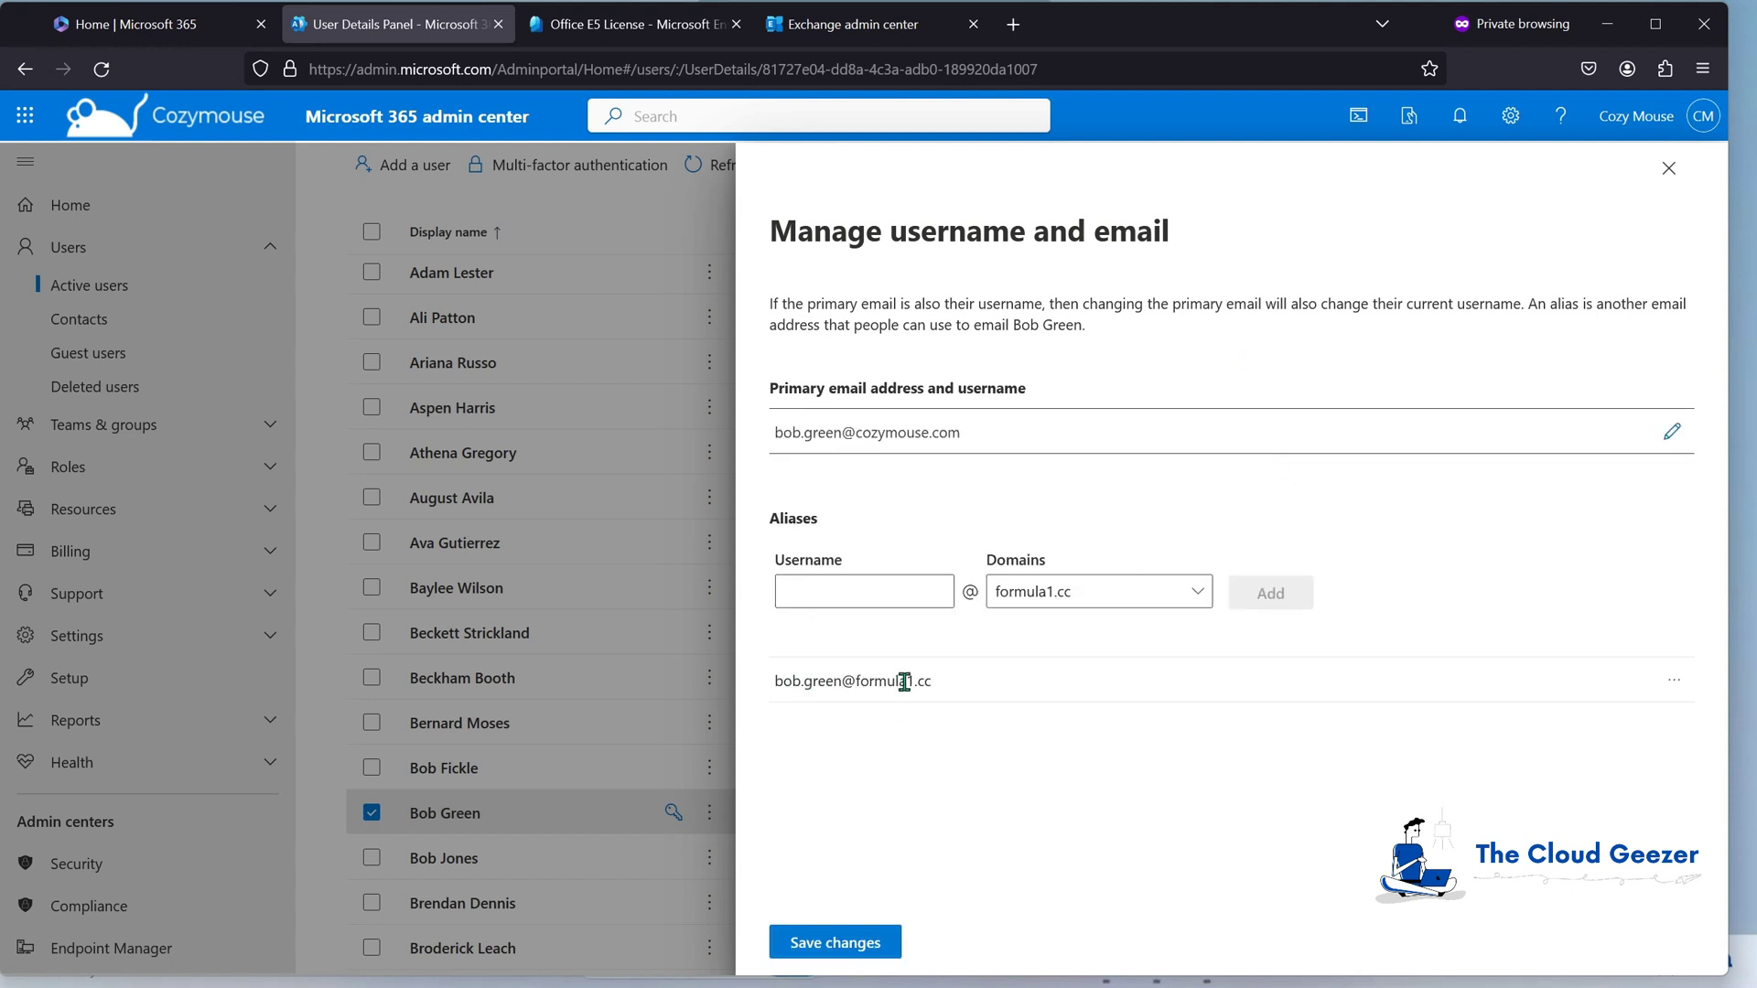
click(833, 946)
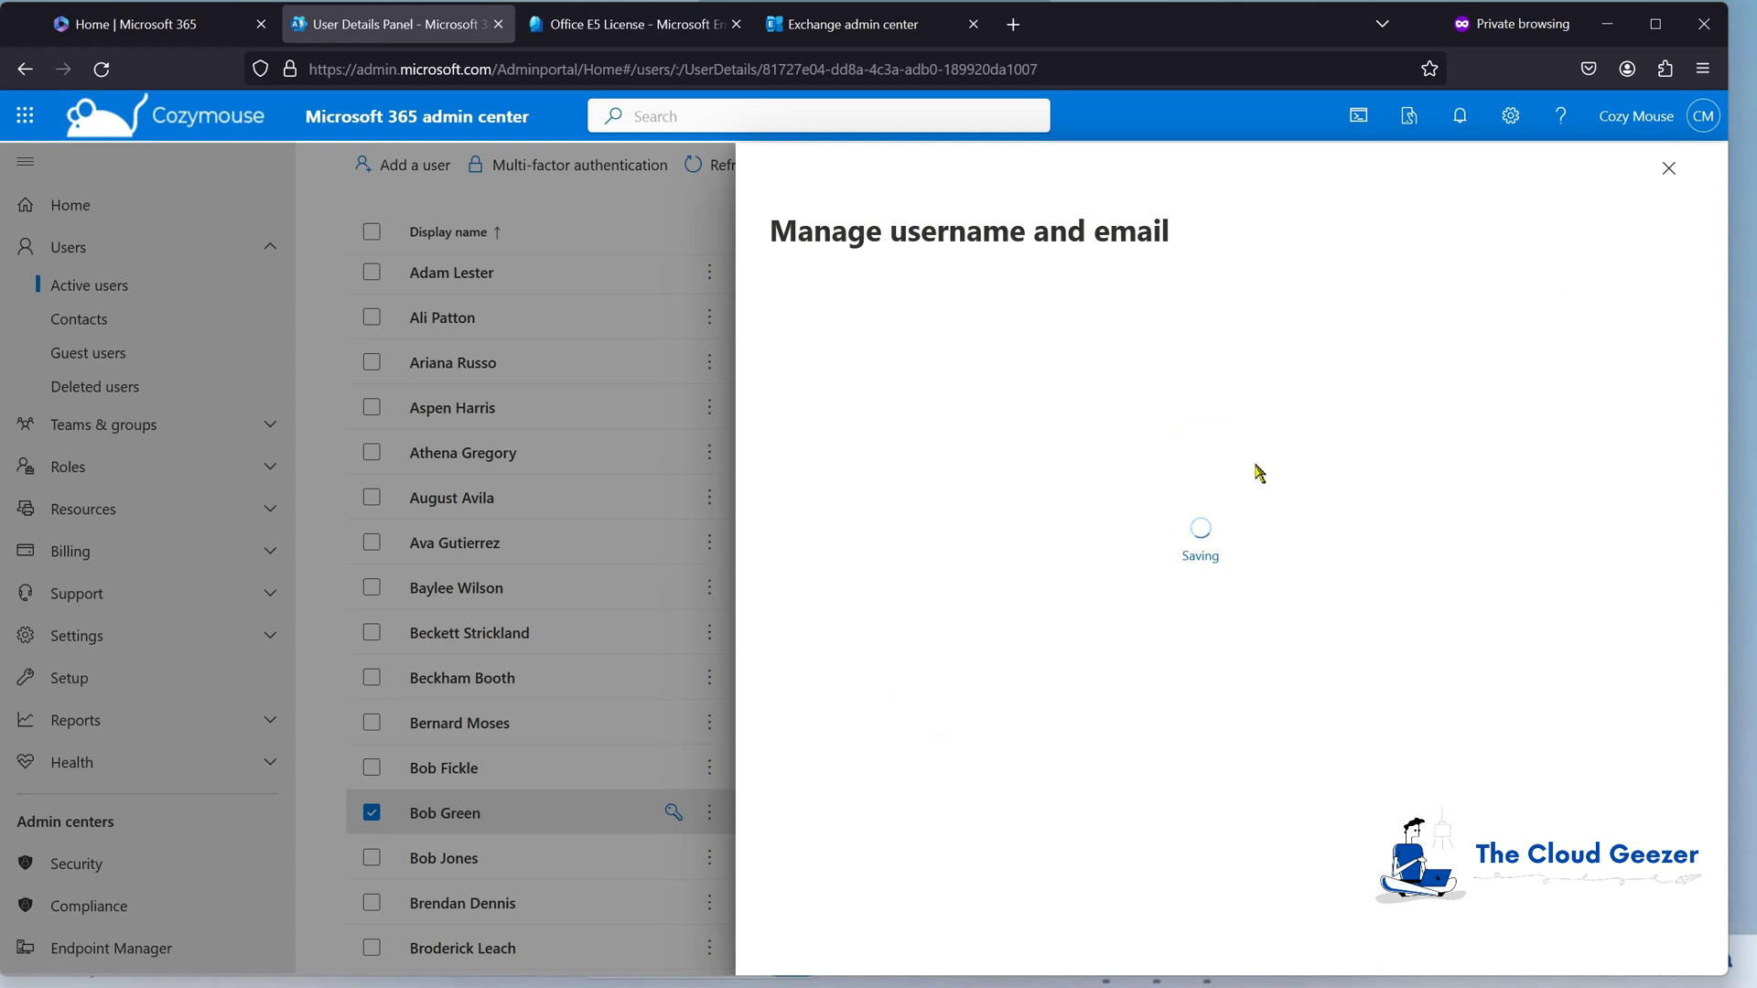
click(1668, 169)
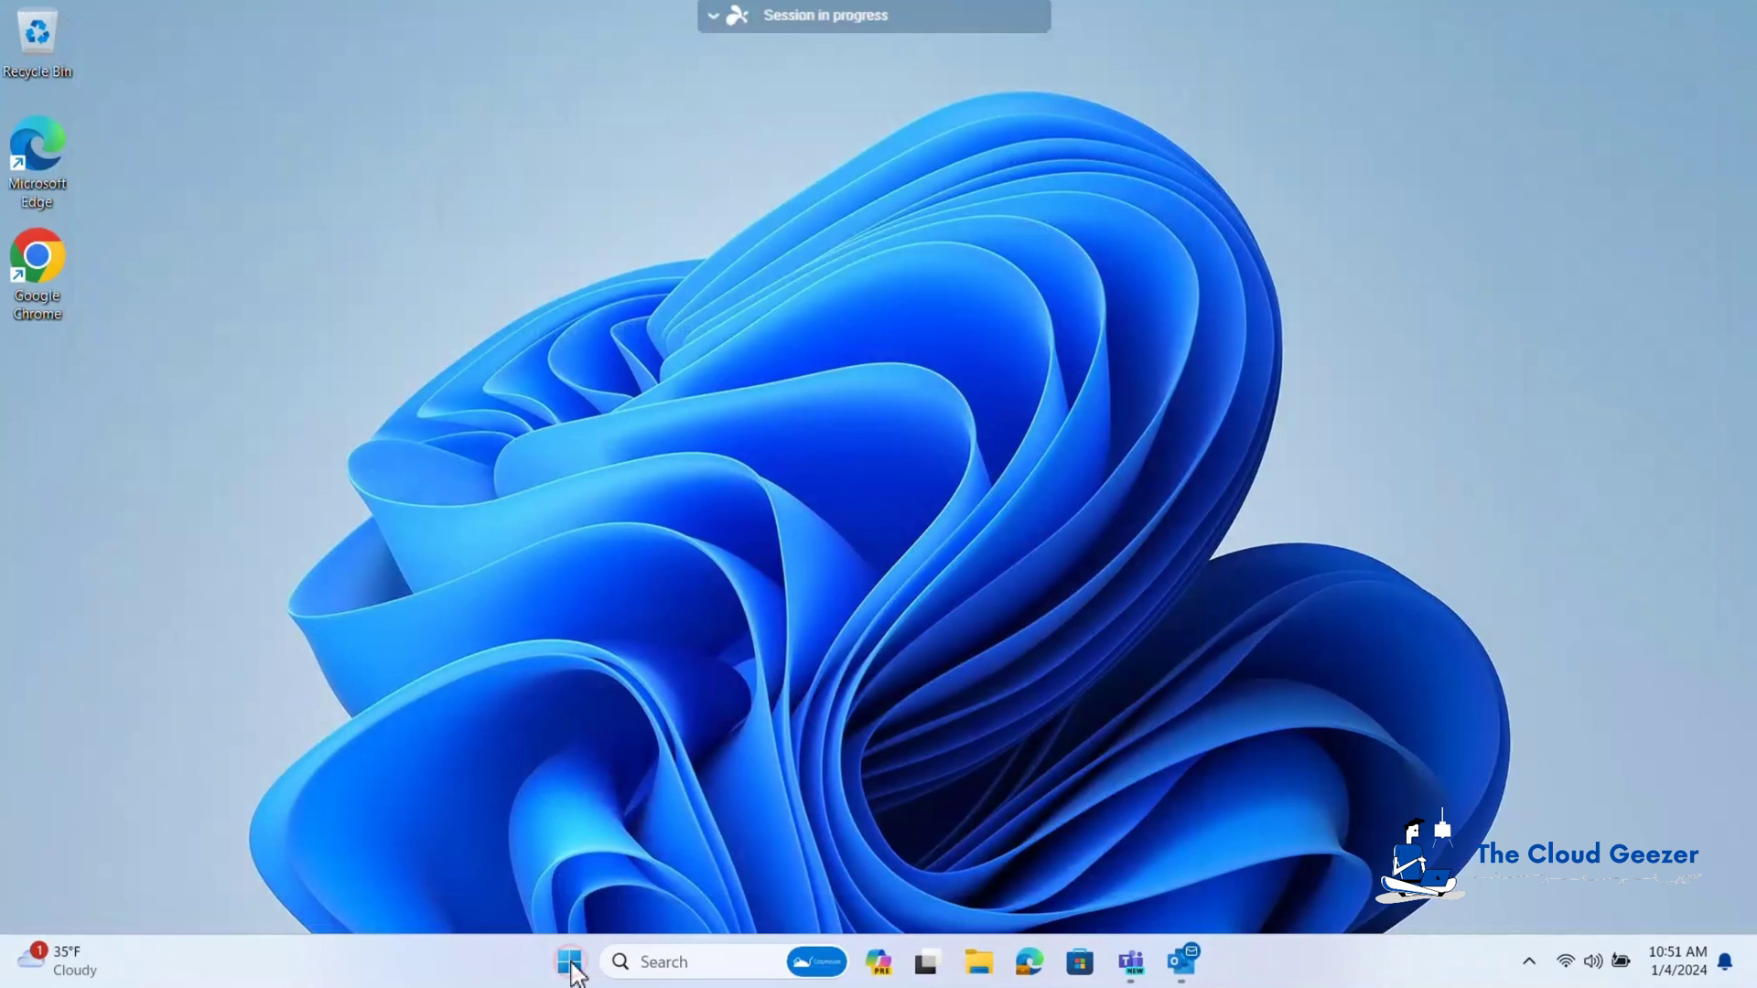
Restart the PC from the Start power options and sign back in with the PIN
click(569, 961)
click(1164, 883)
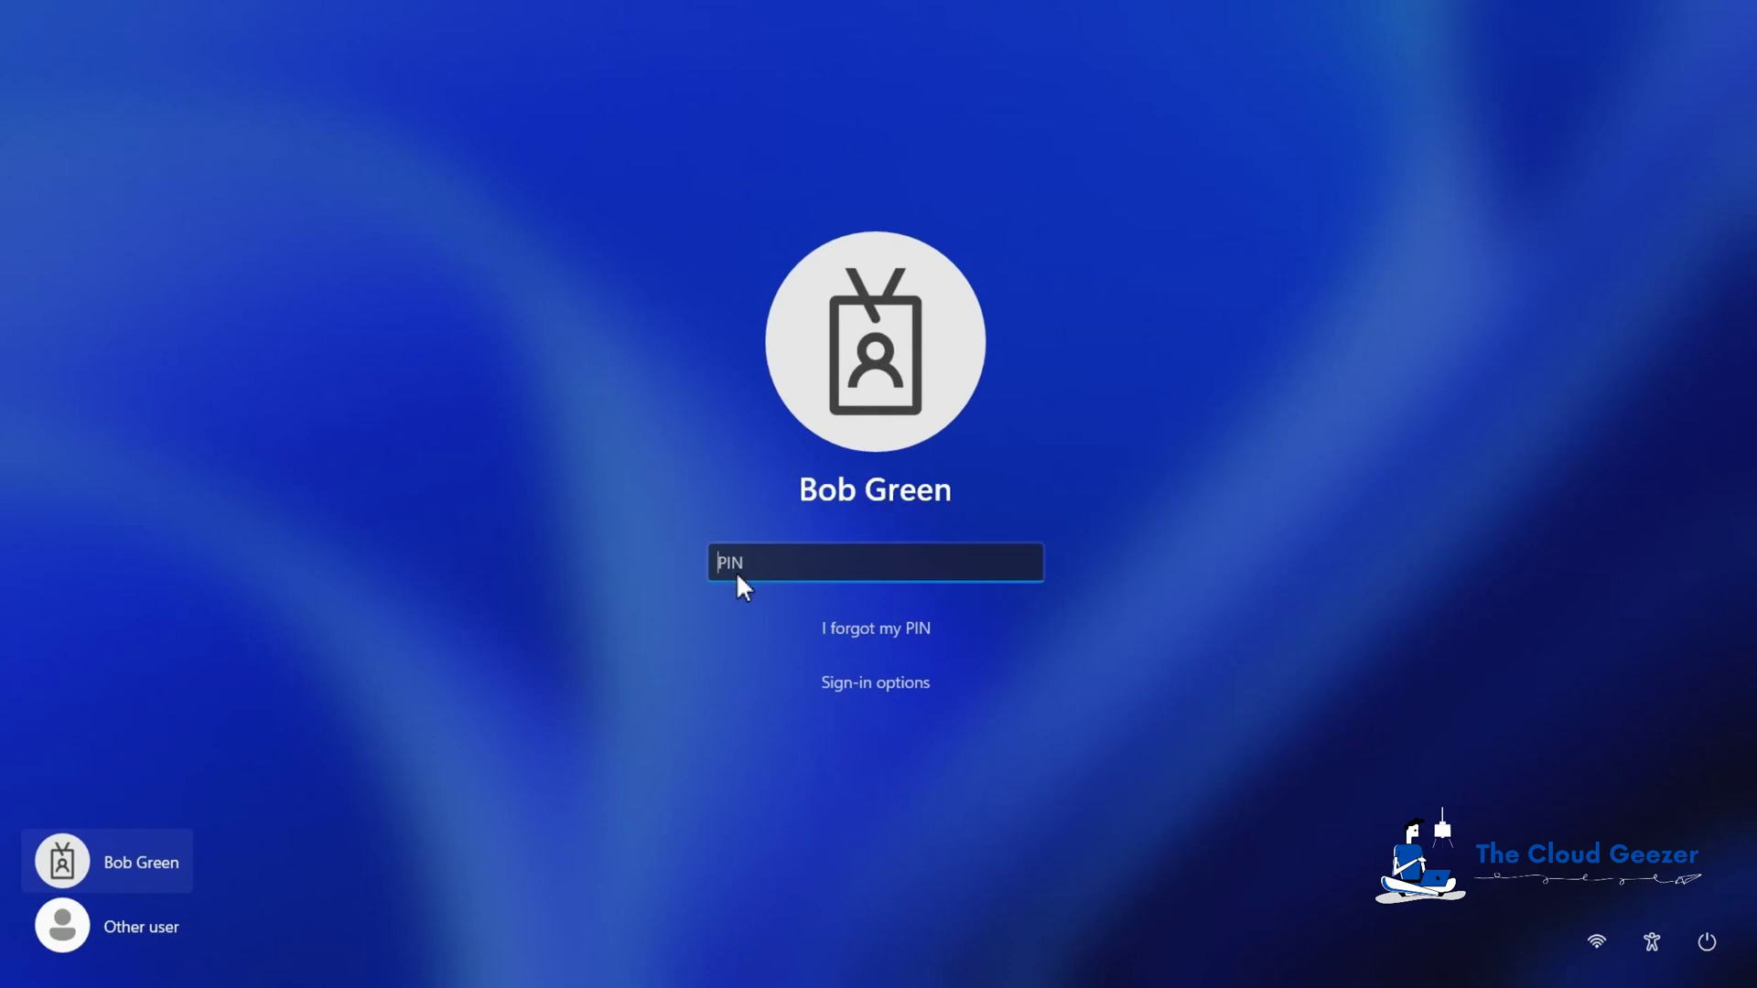
text(1)
key(Return)
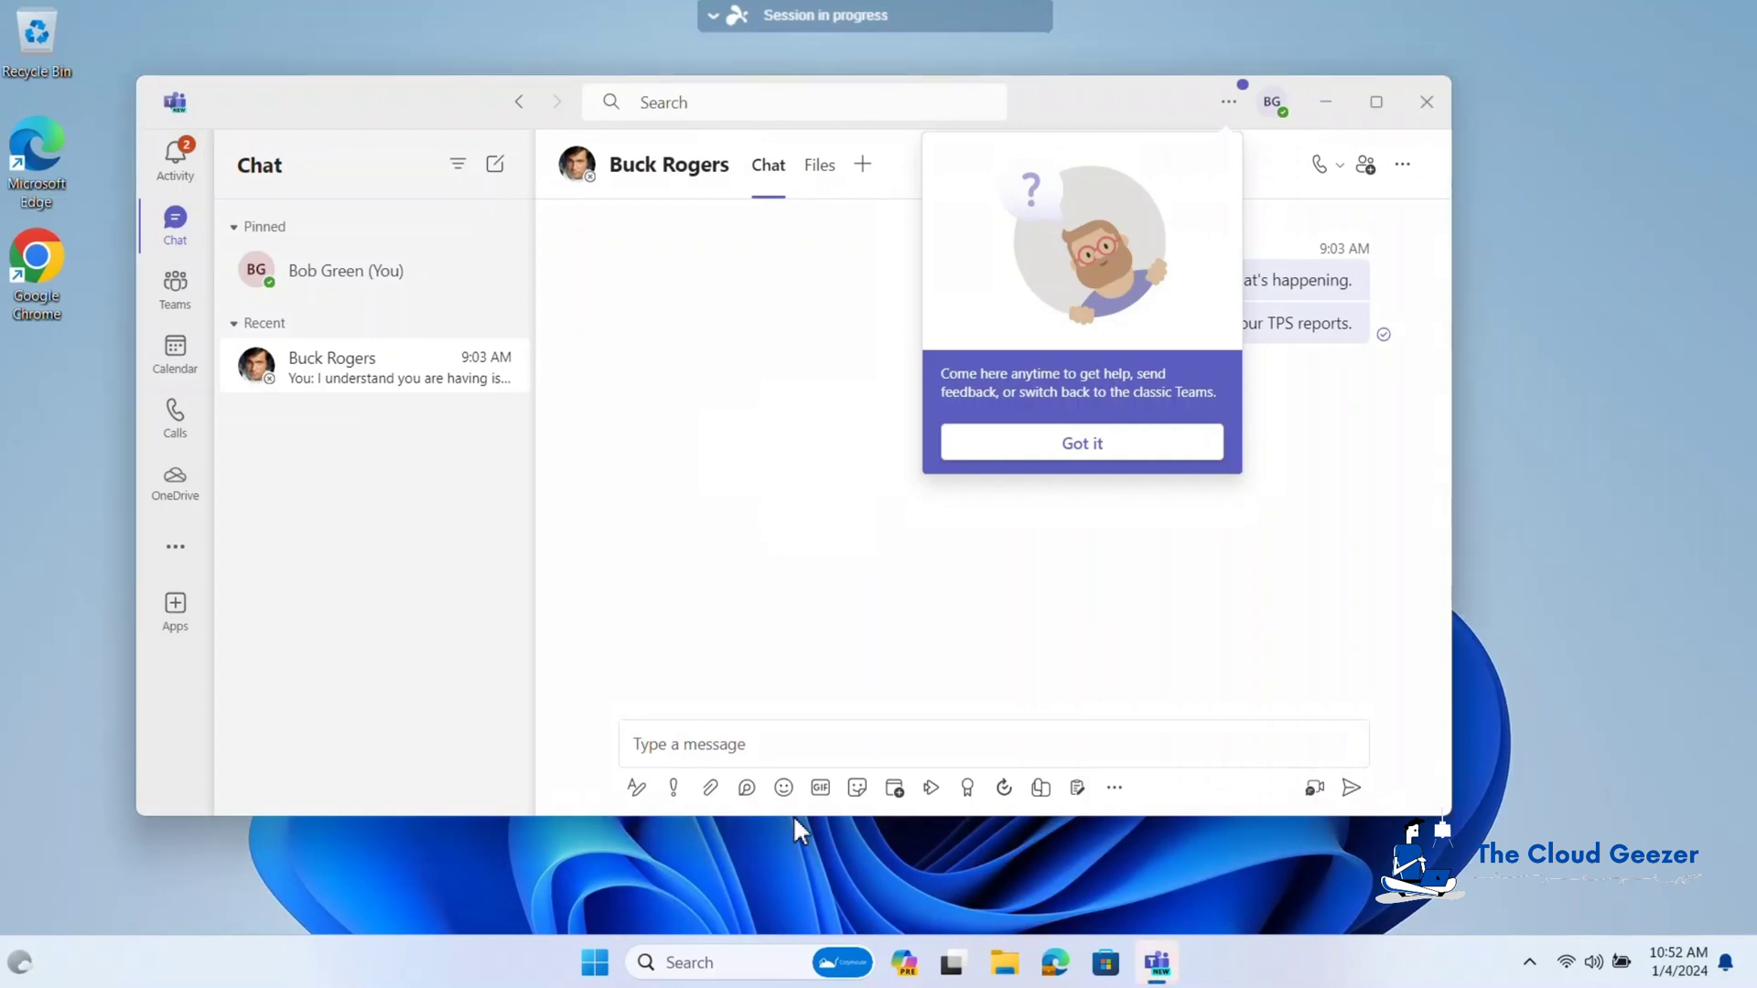
Launch Settings from the pinned apps and confirm the account shows the cozymouse.com address
click(595, 966)
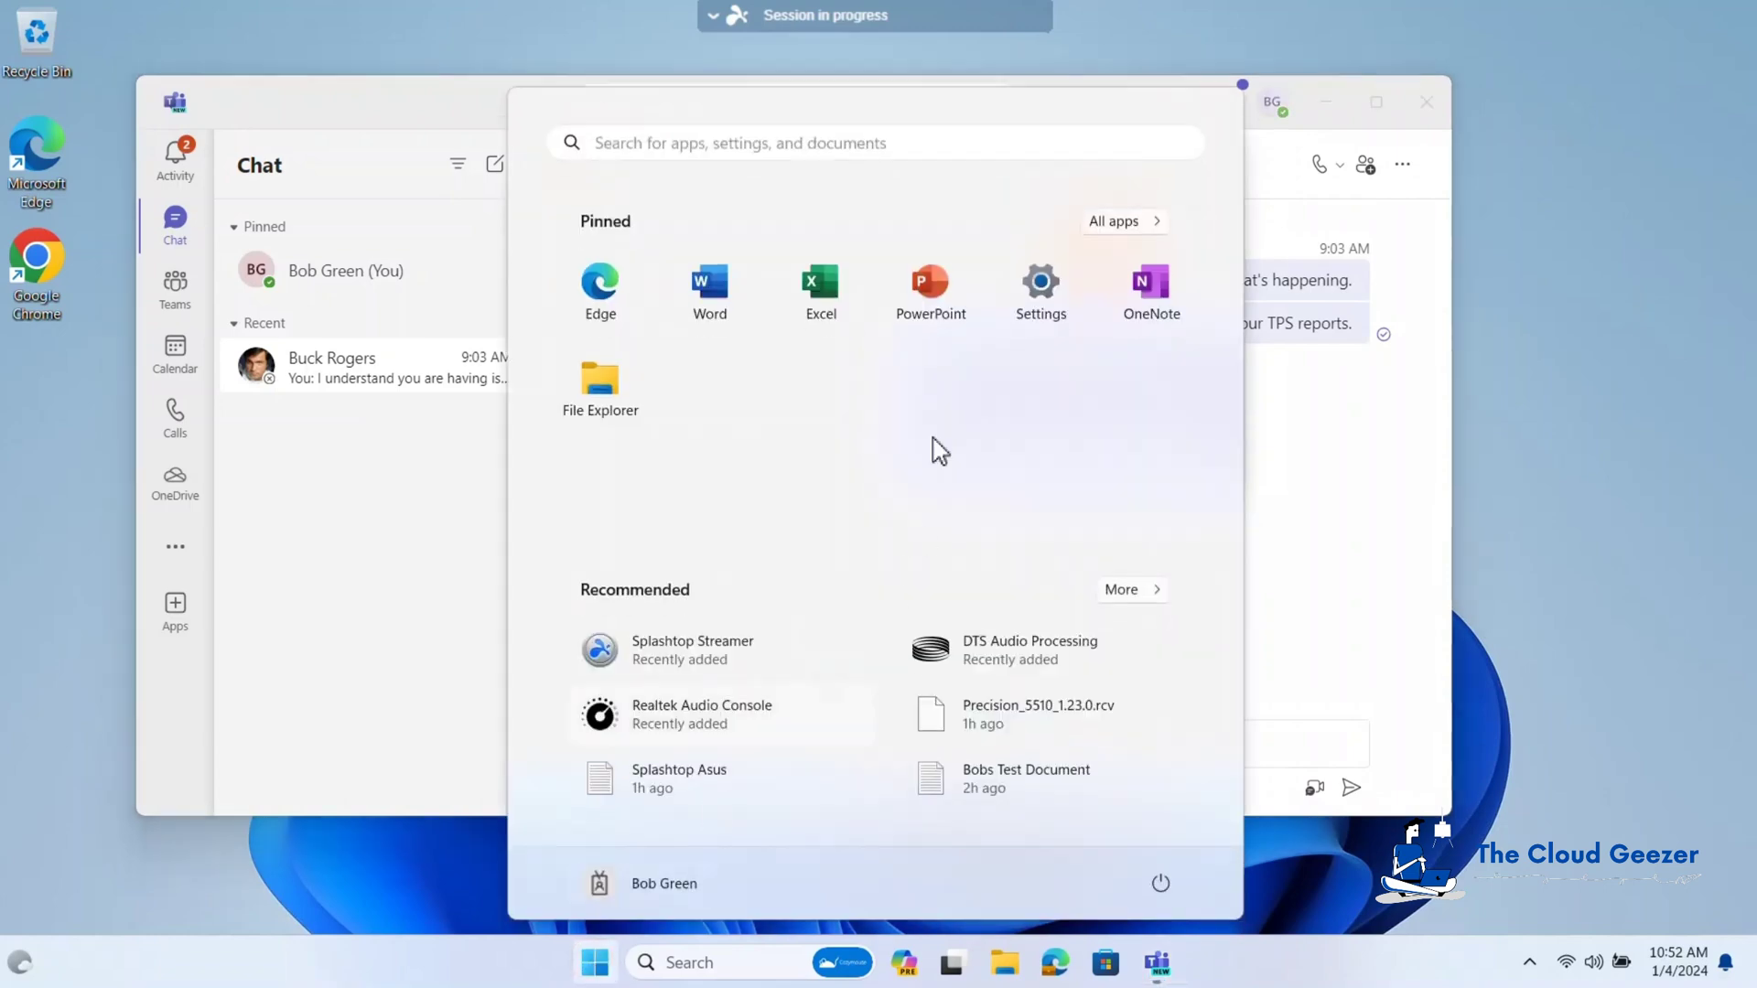
click(1040, 284)
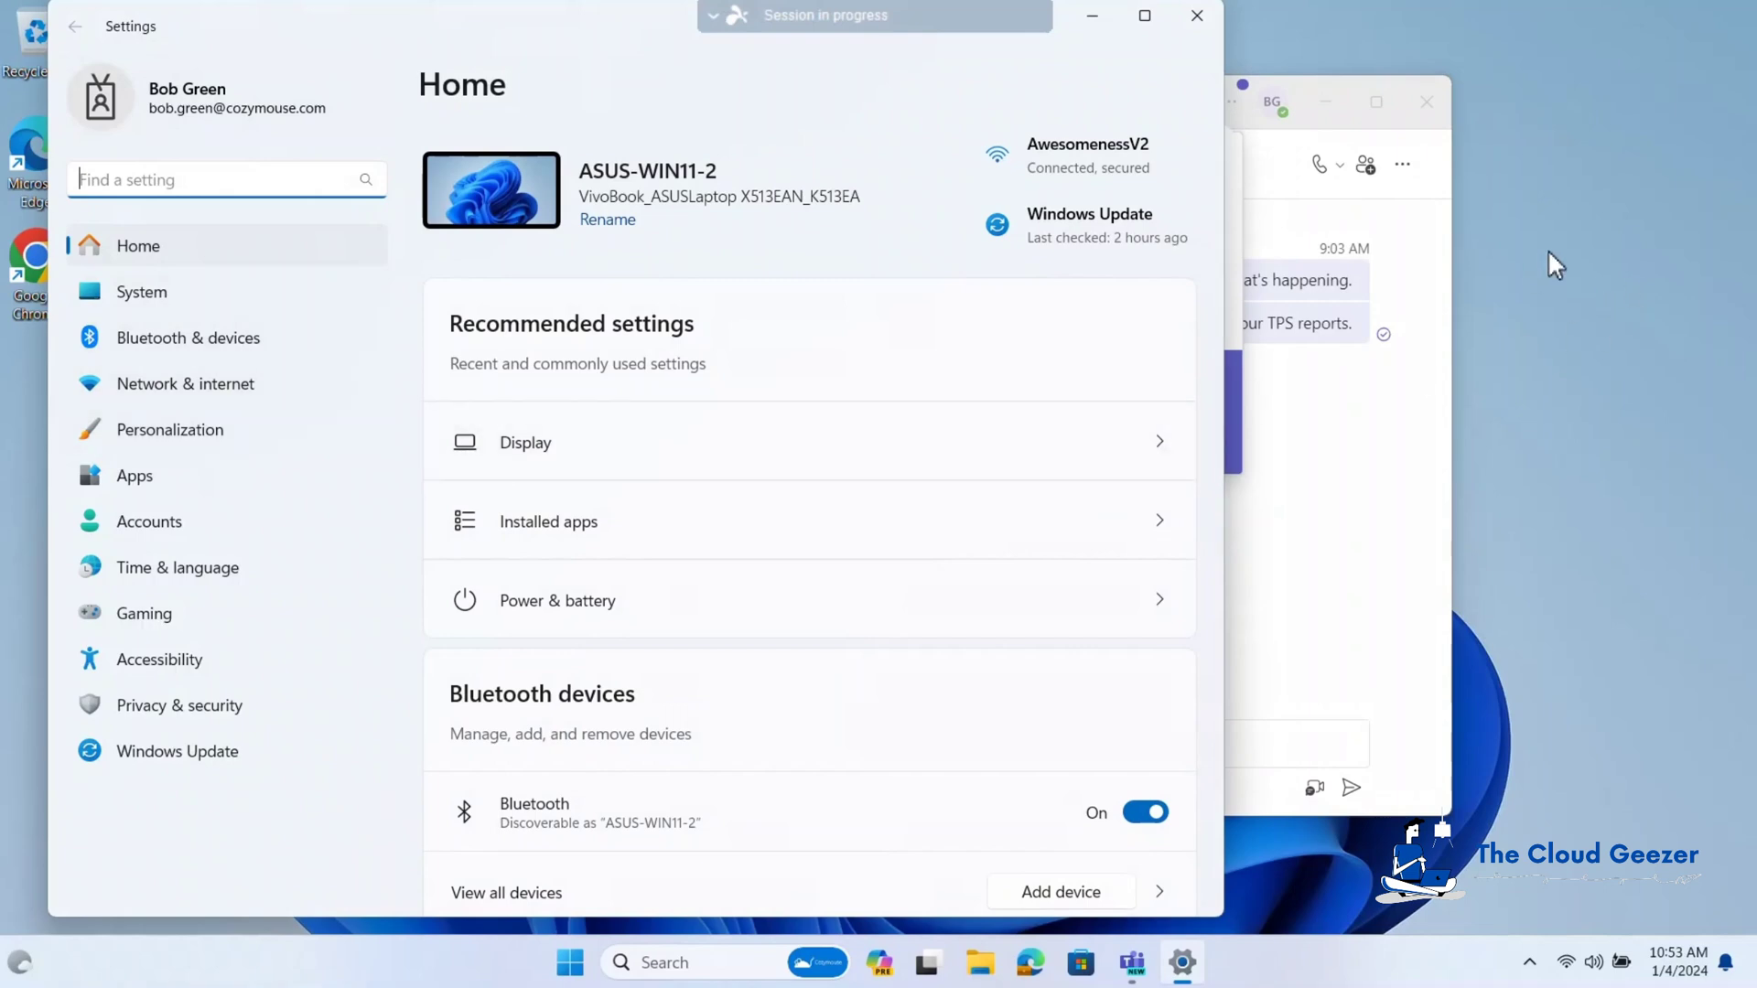
Close Settings, dismiss the Teams tip, and sign out of the formula1.cc account from the avatar menu
click(1197, 16)
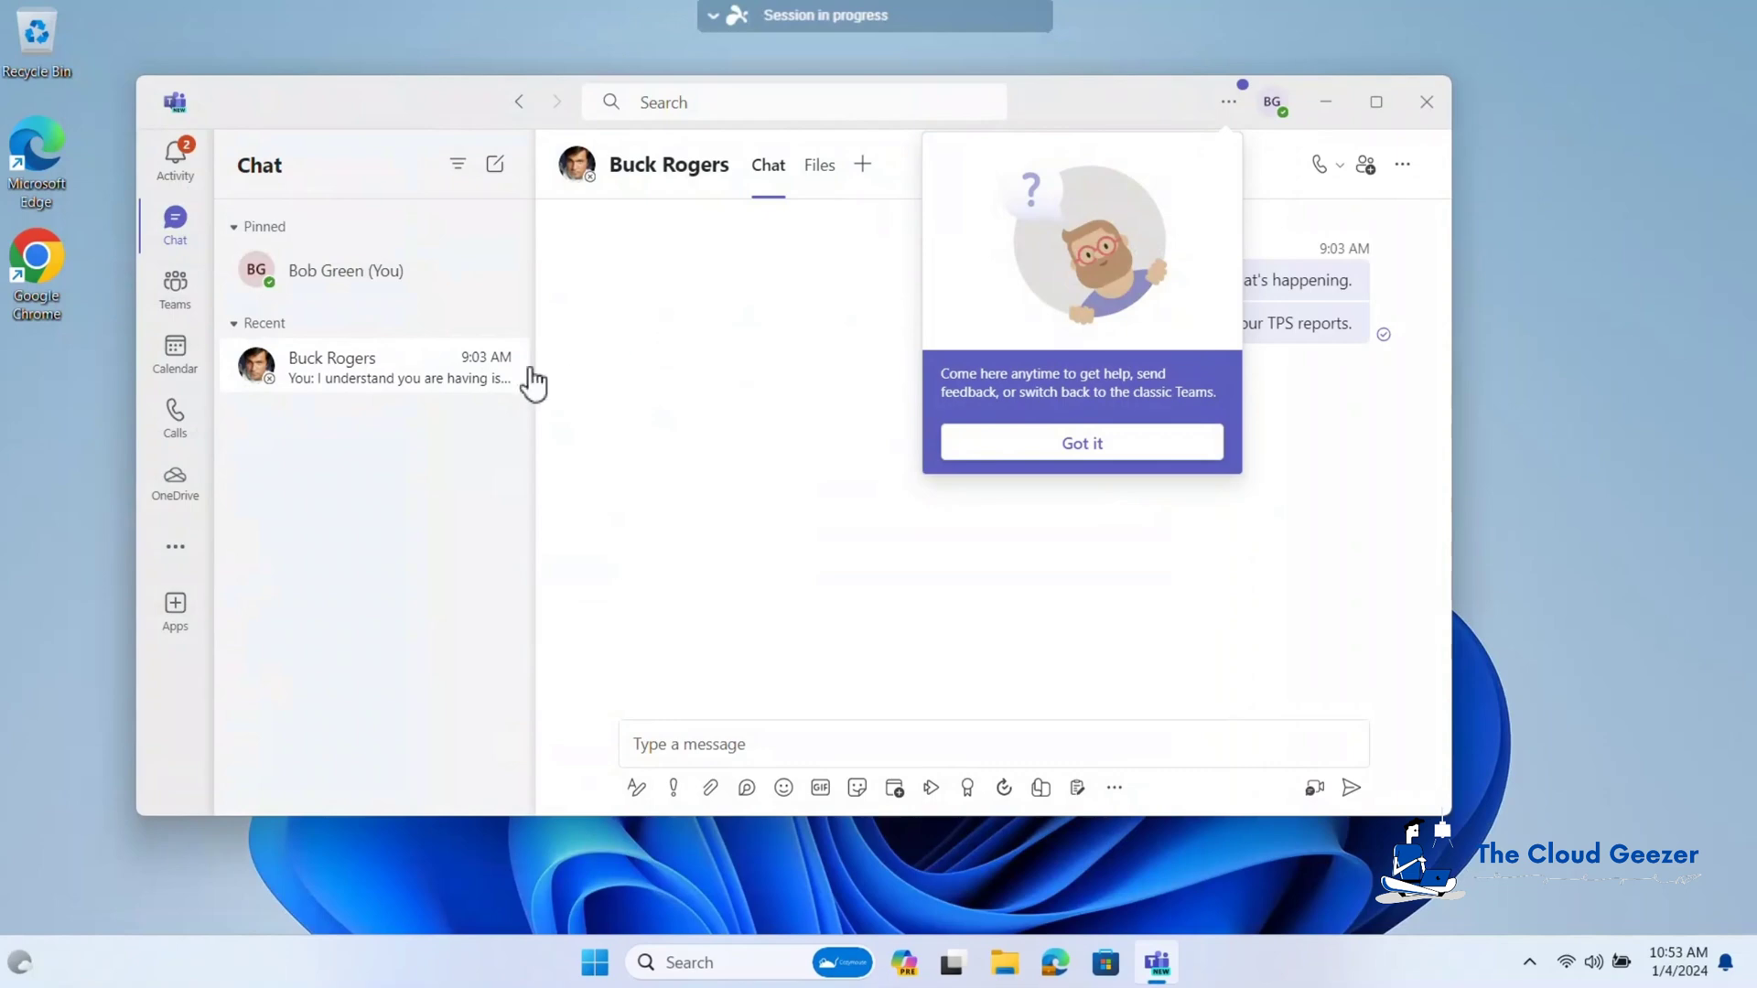
click(1076, 446)
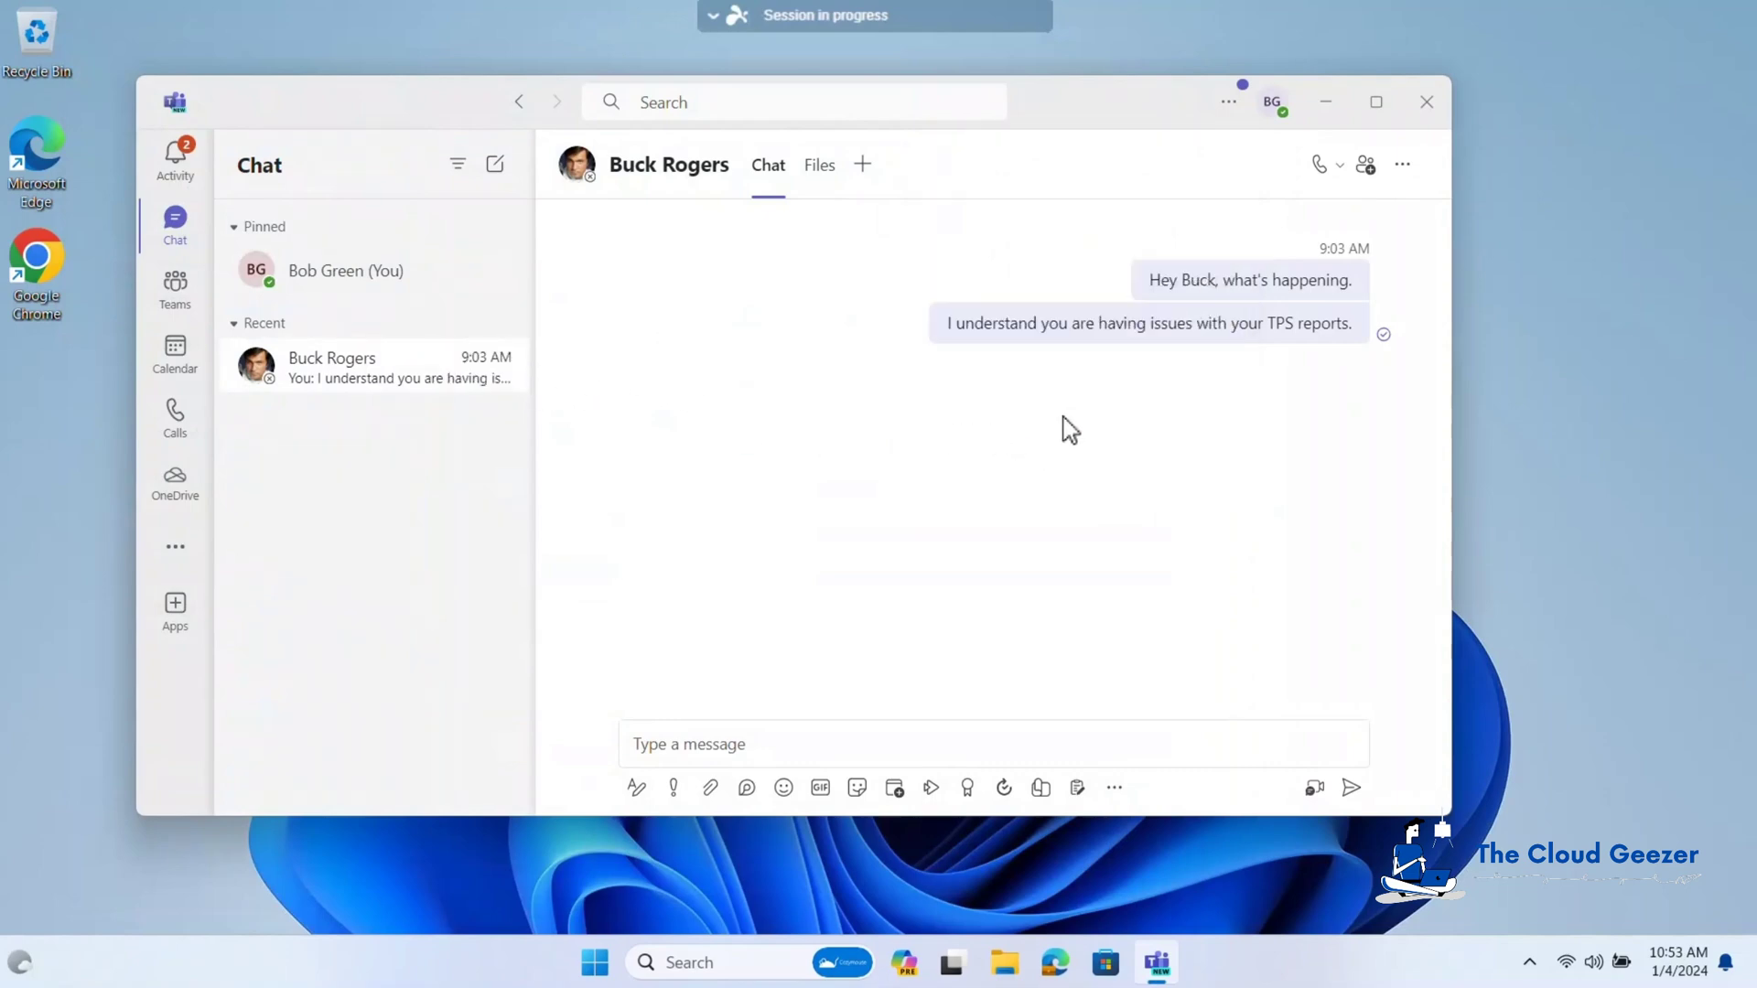
click(1275, 108)
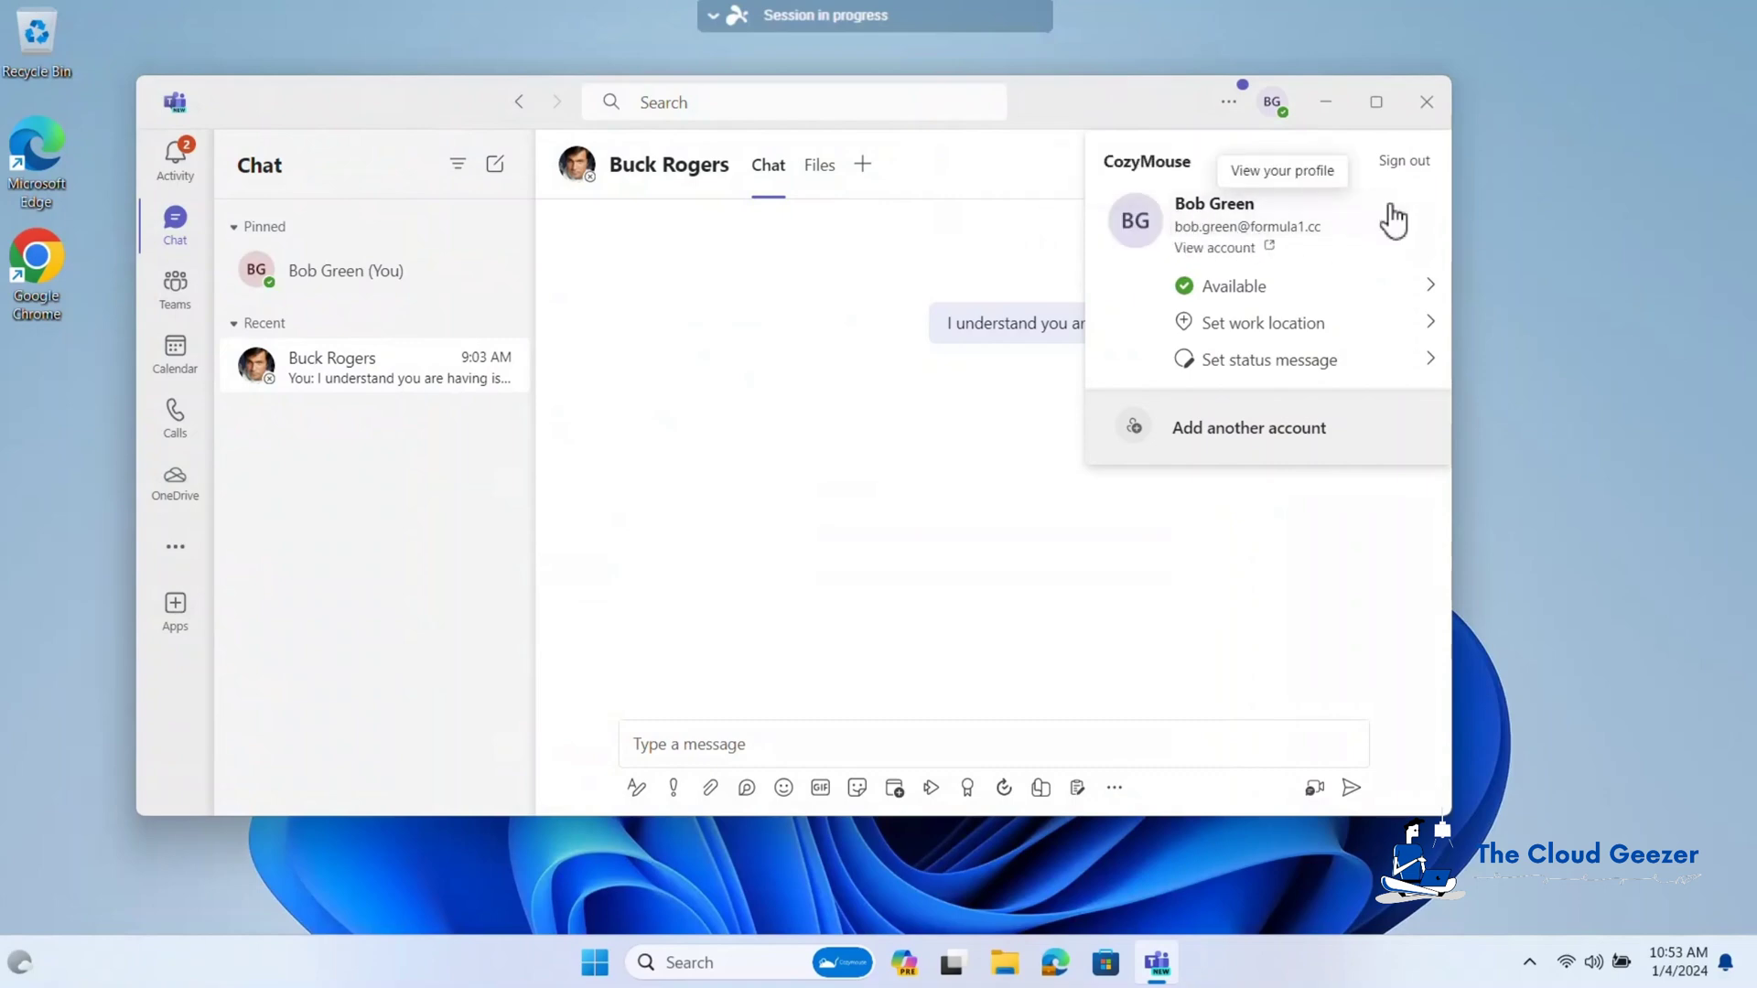
click(1403, 162)
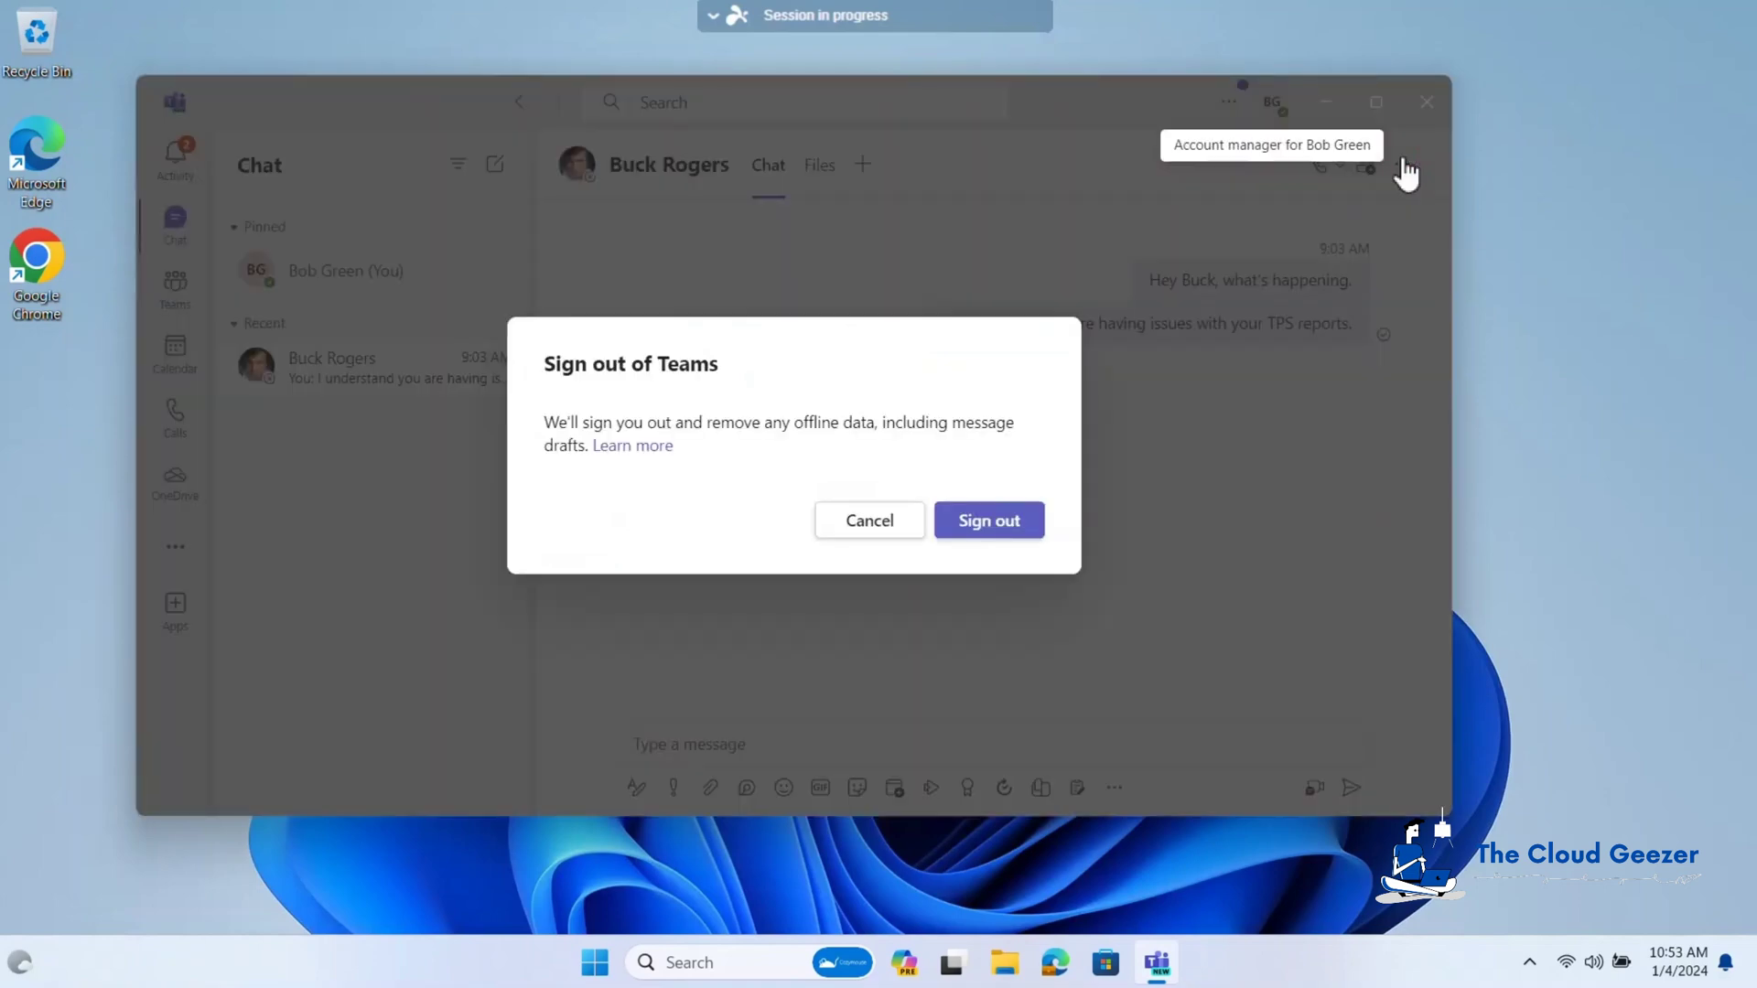
click(1024, 526)
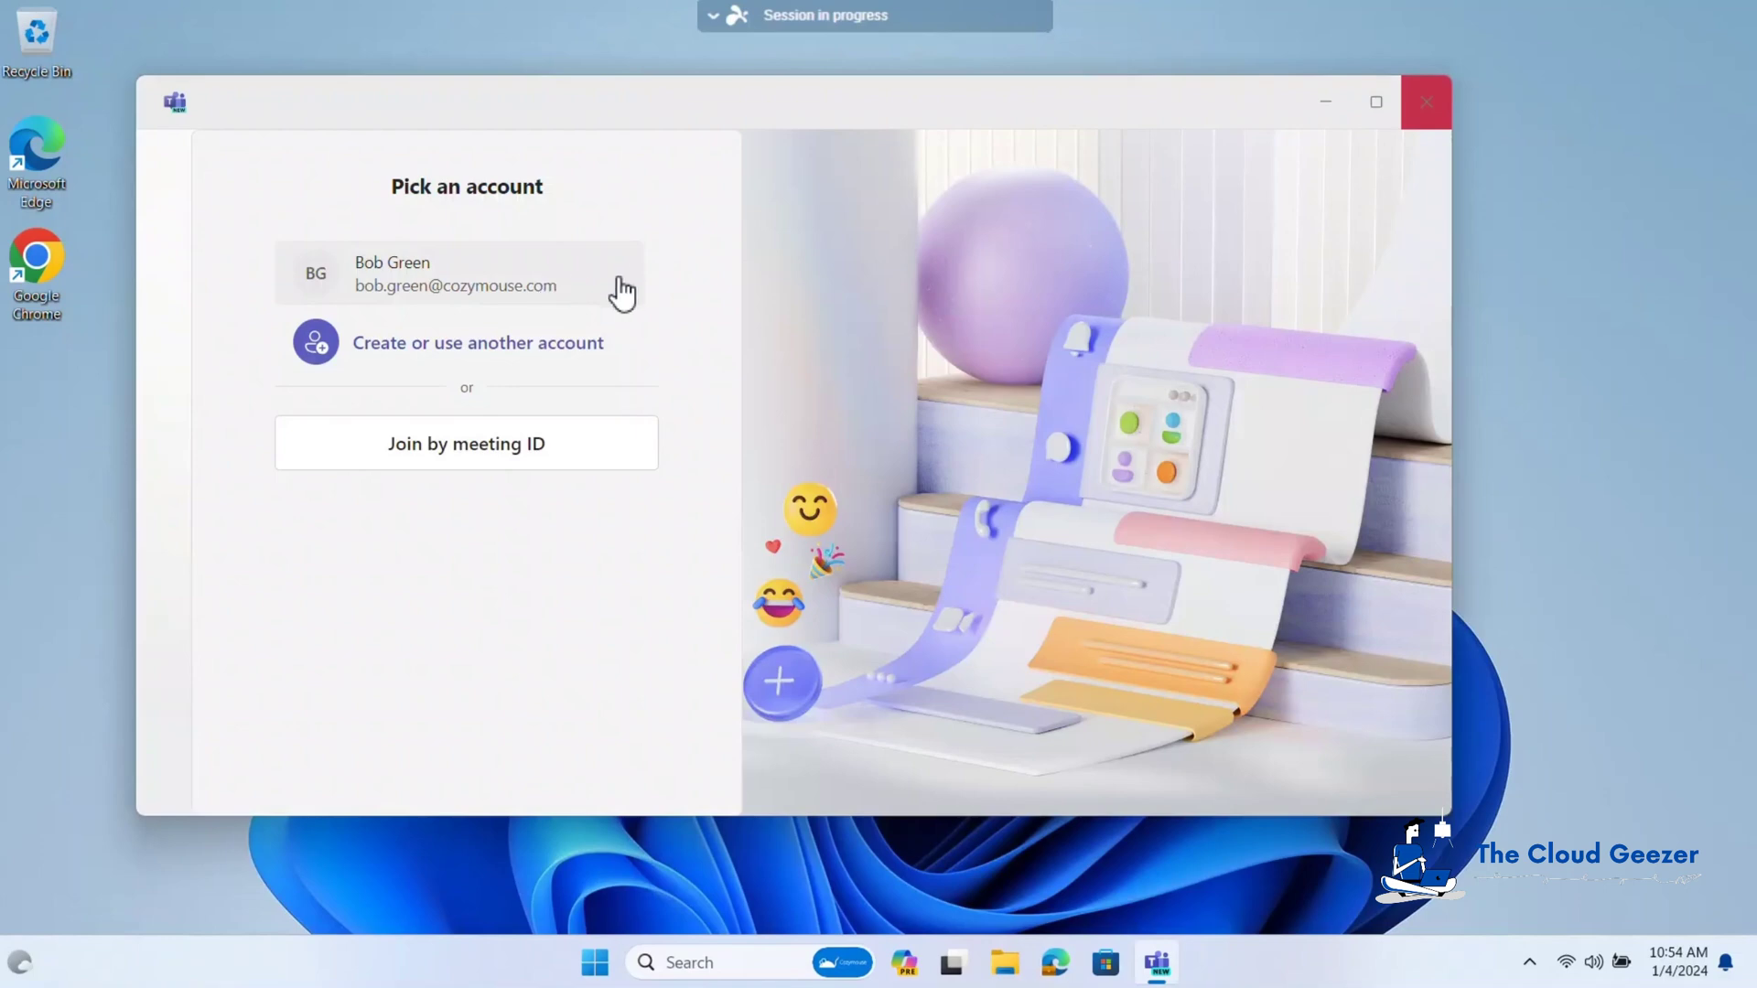
Sign in to Teams with the cozymouse.com account and confirm the address in the account menu
click(483, 282)
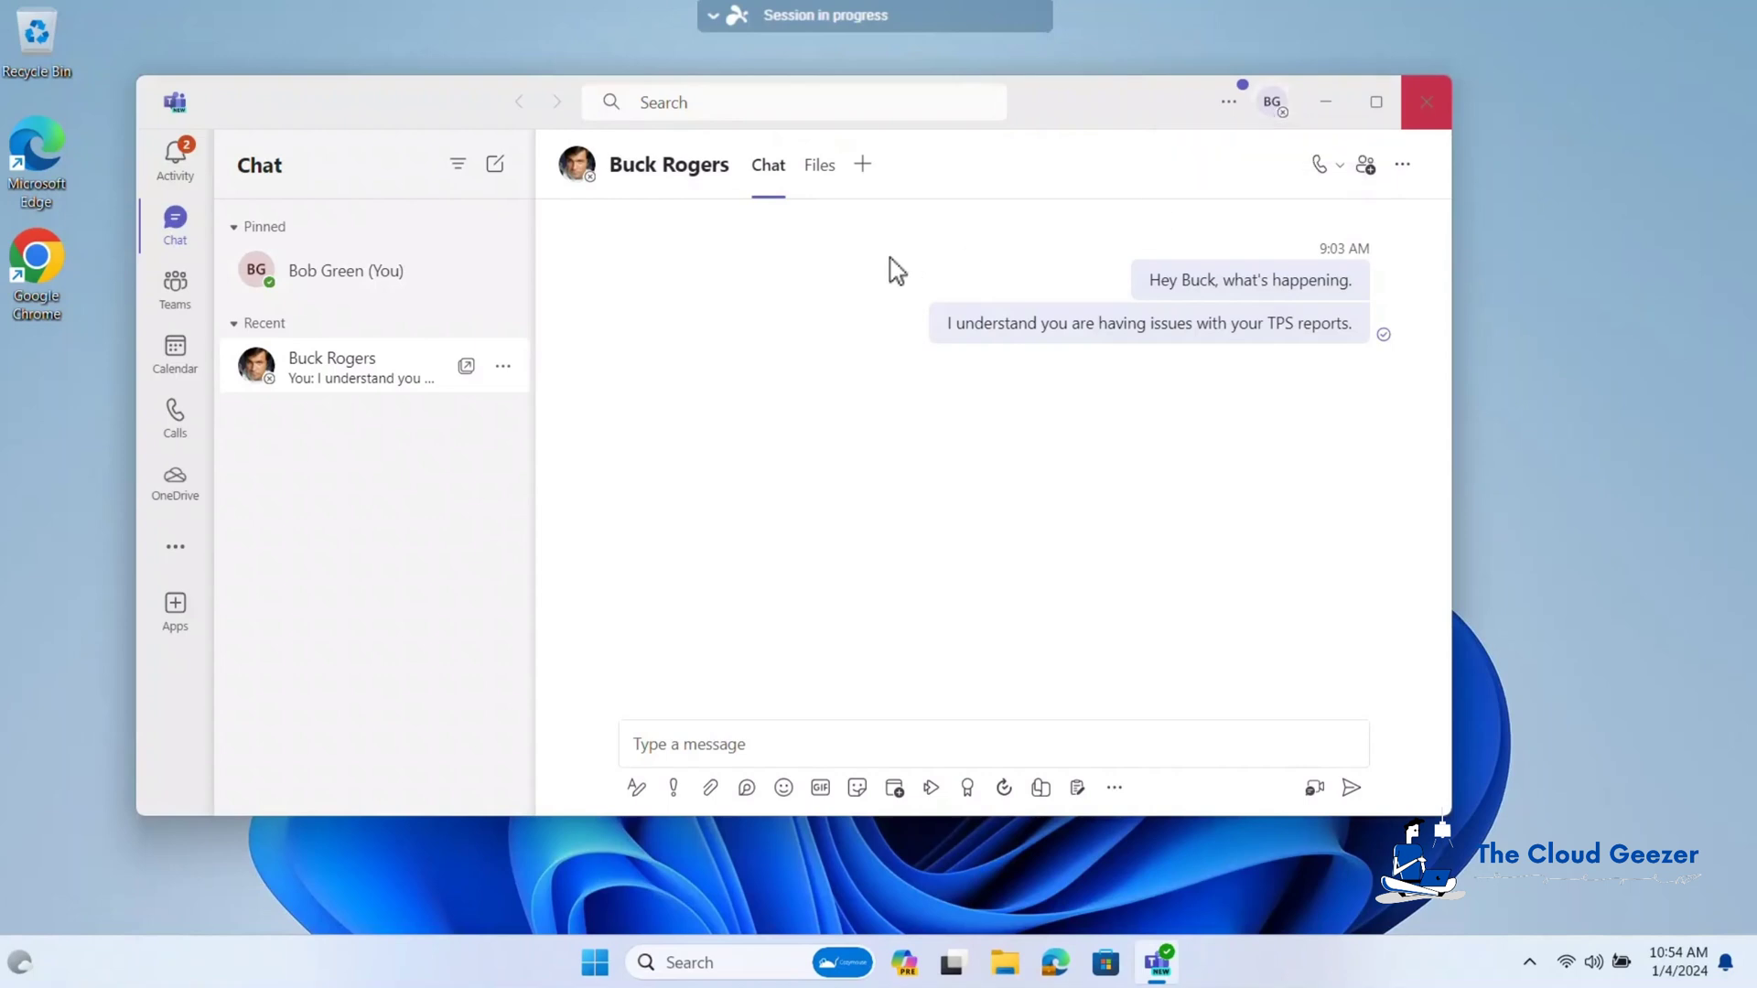
click(1272, 104)
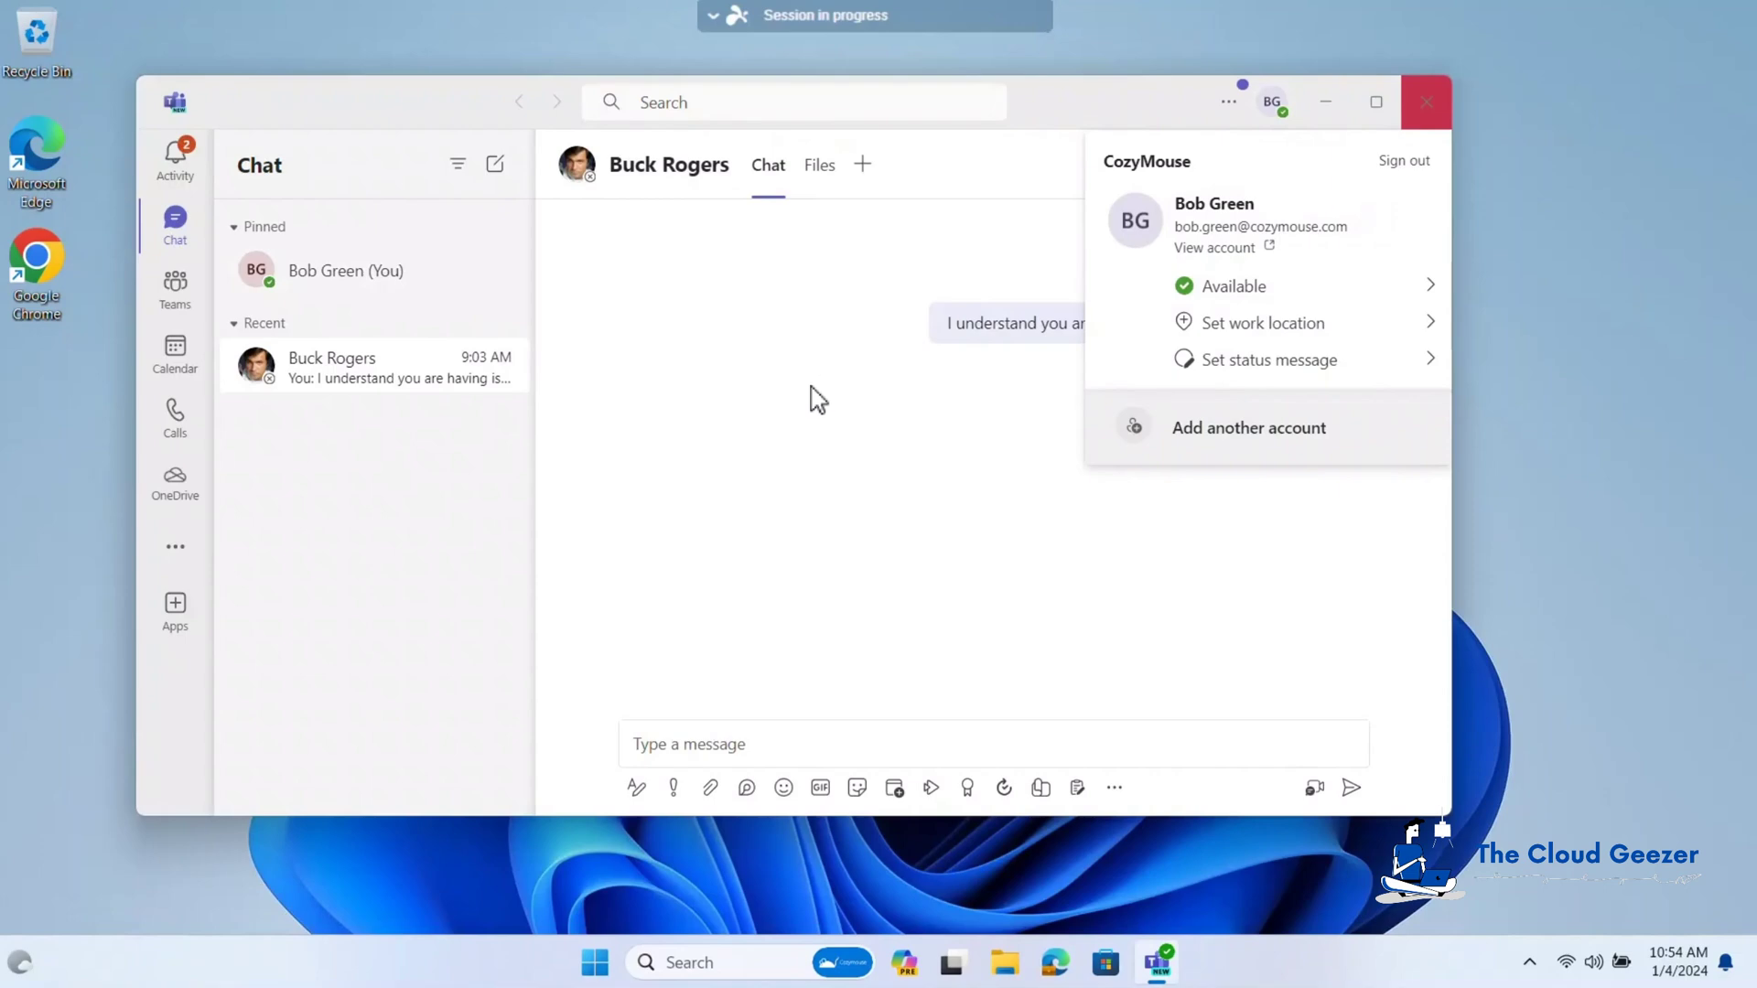
click(787, 366)
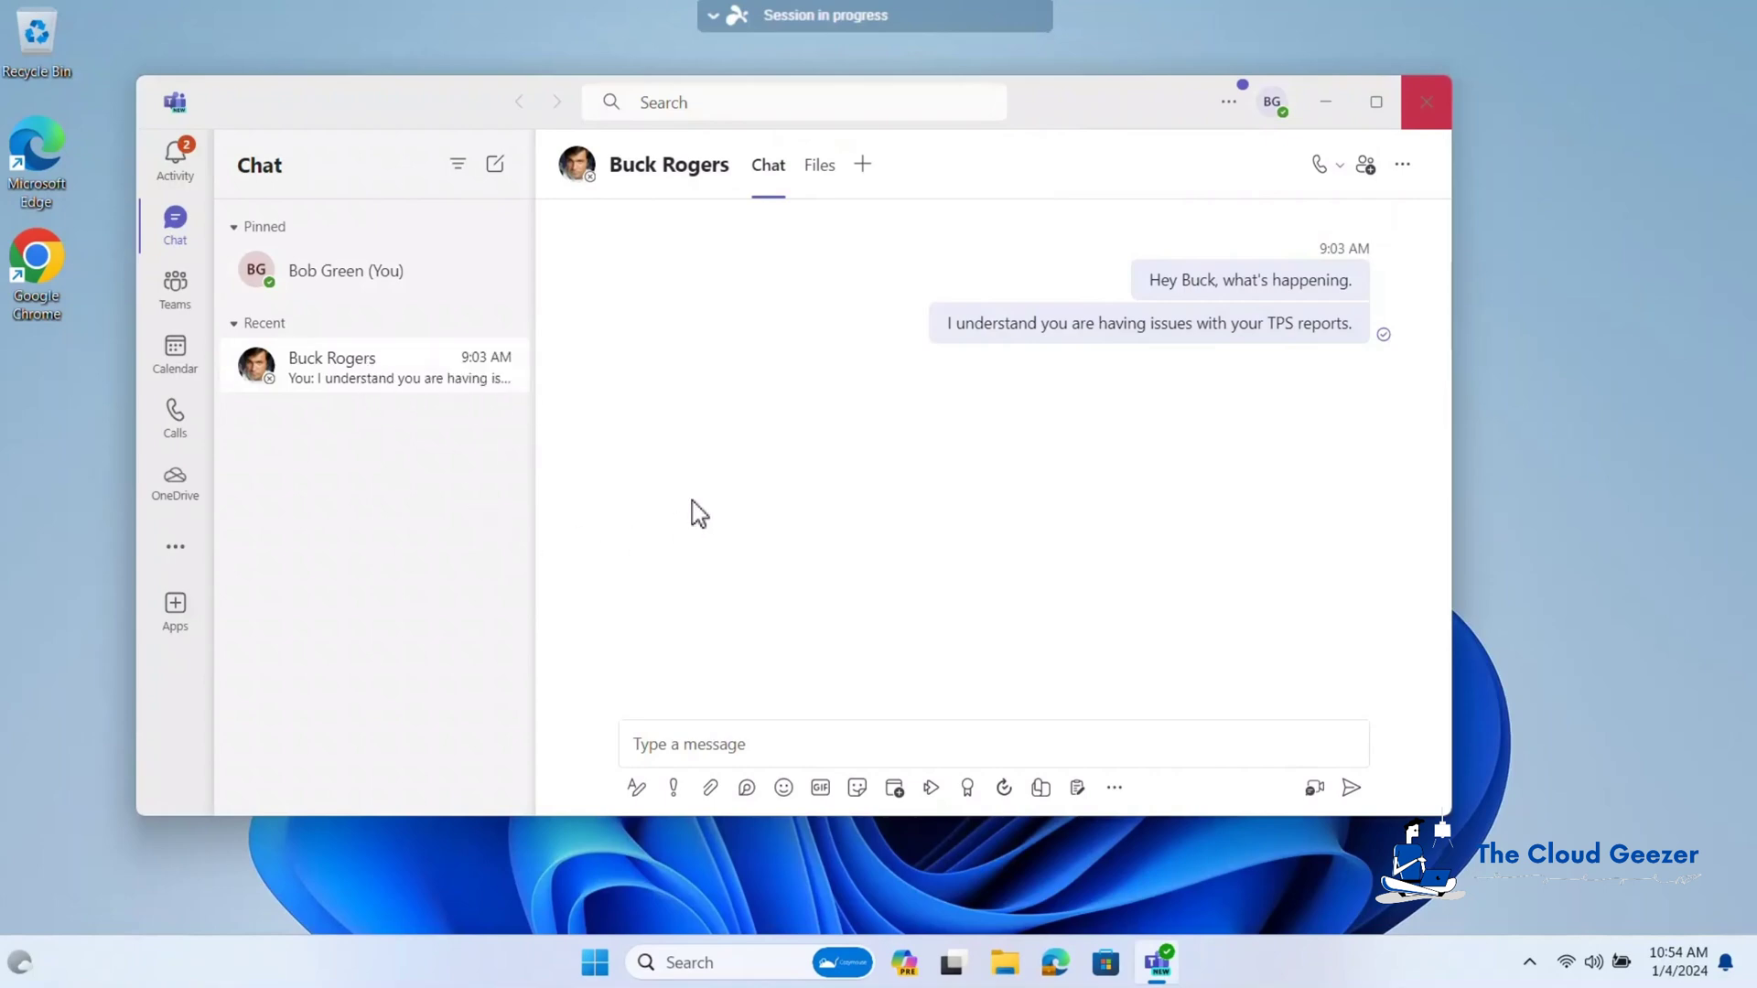
click(175, 283)
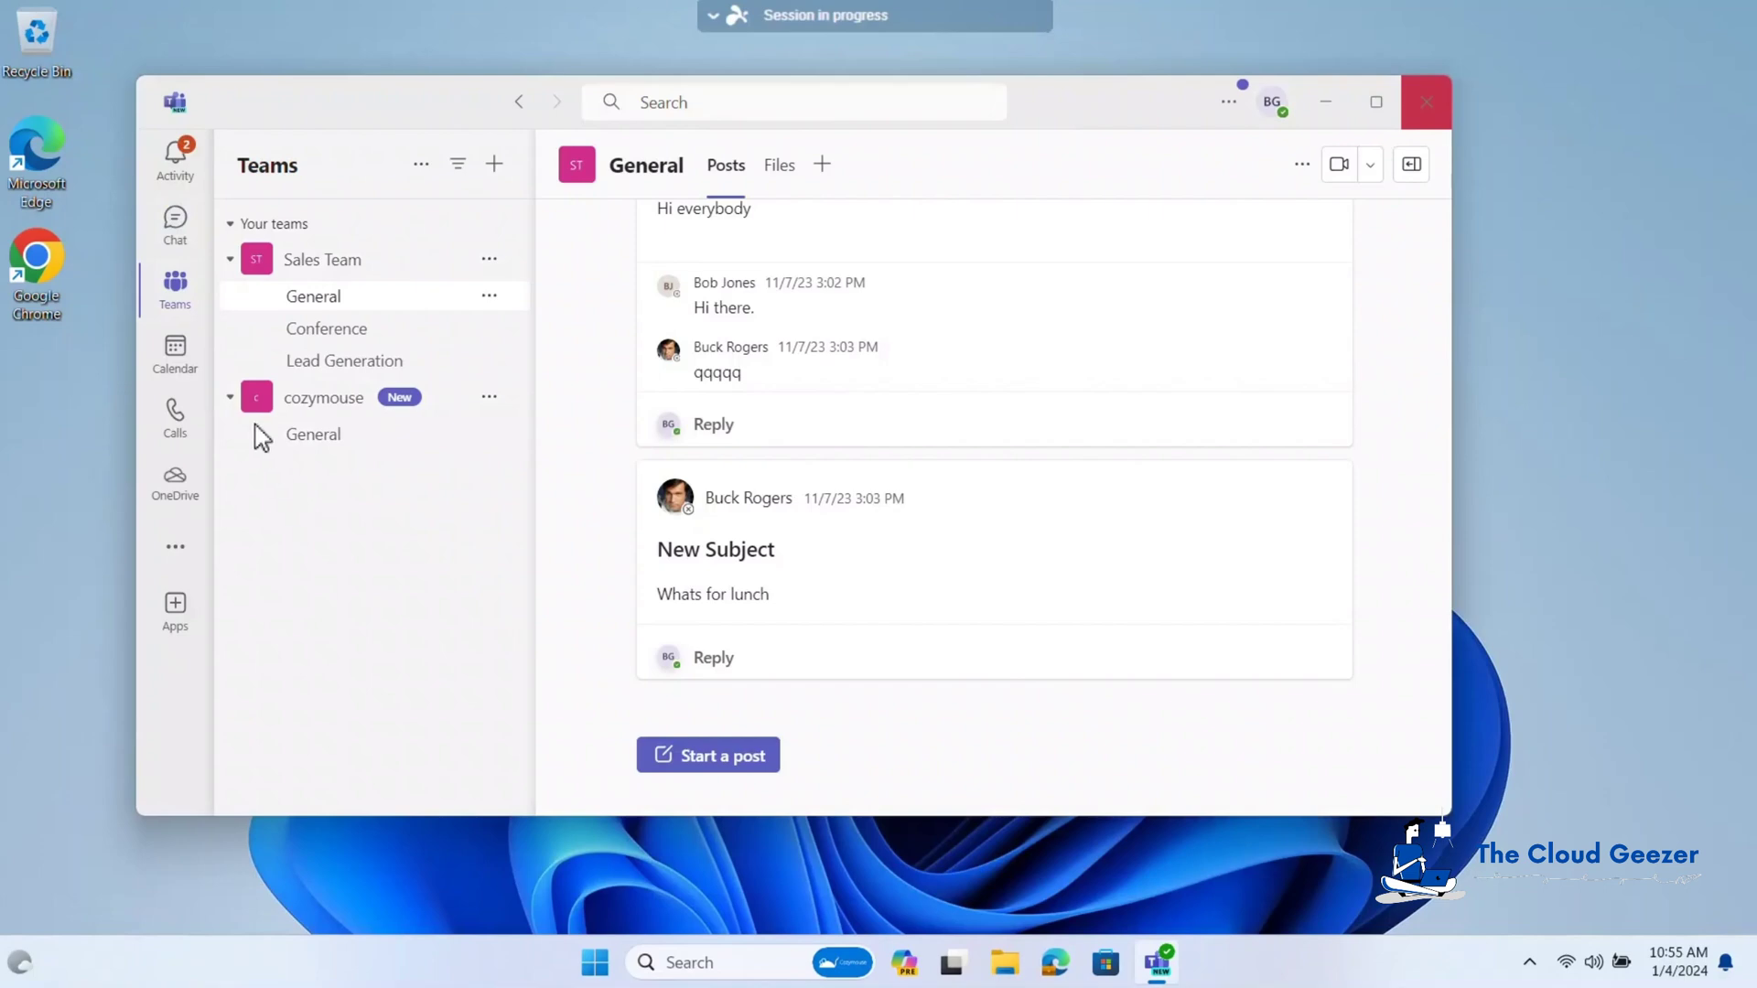
click(175, 221)
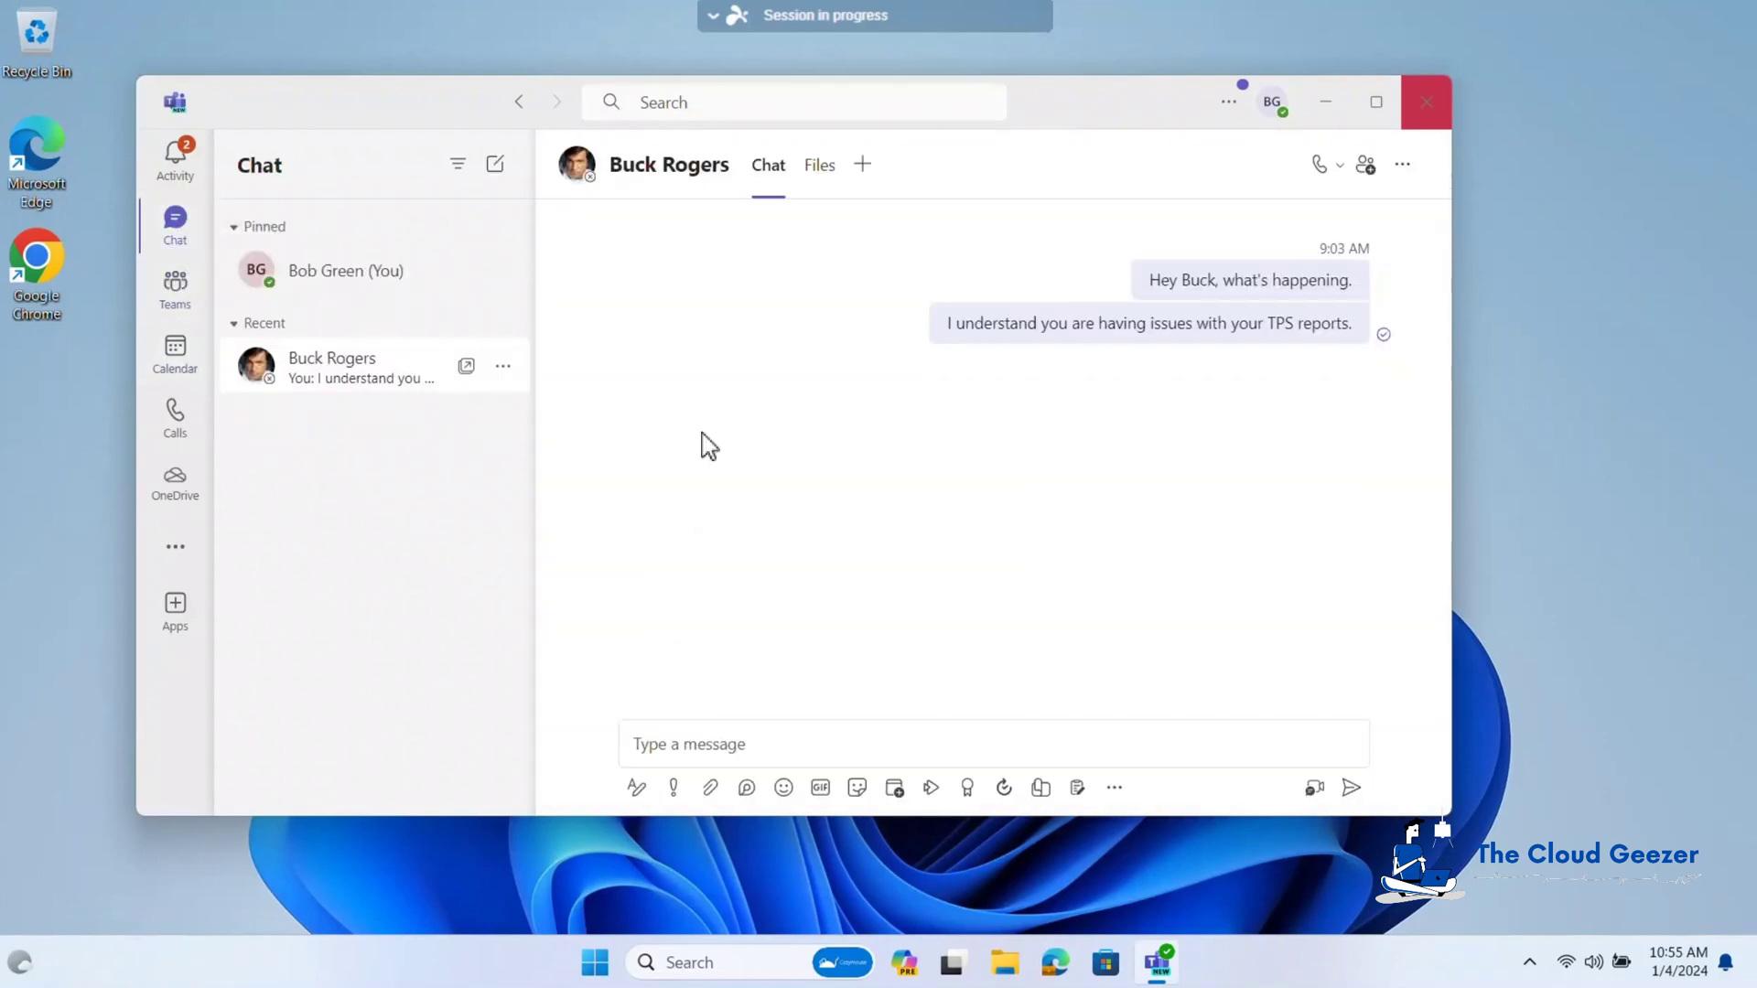
click(1271, 103)
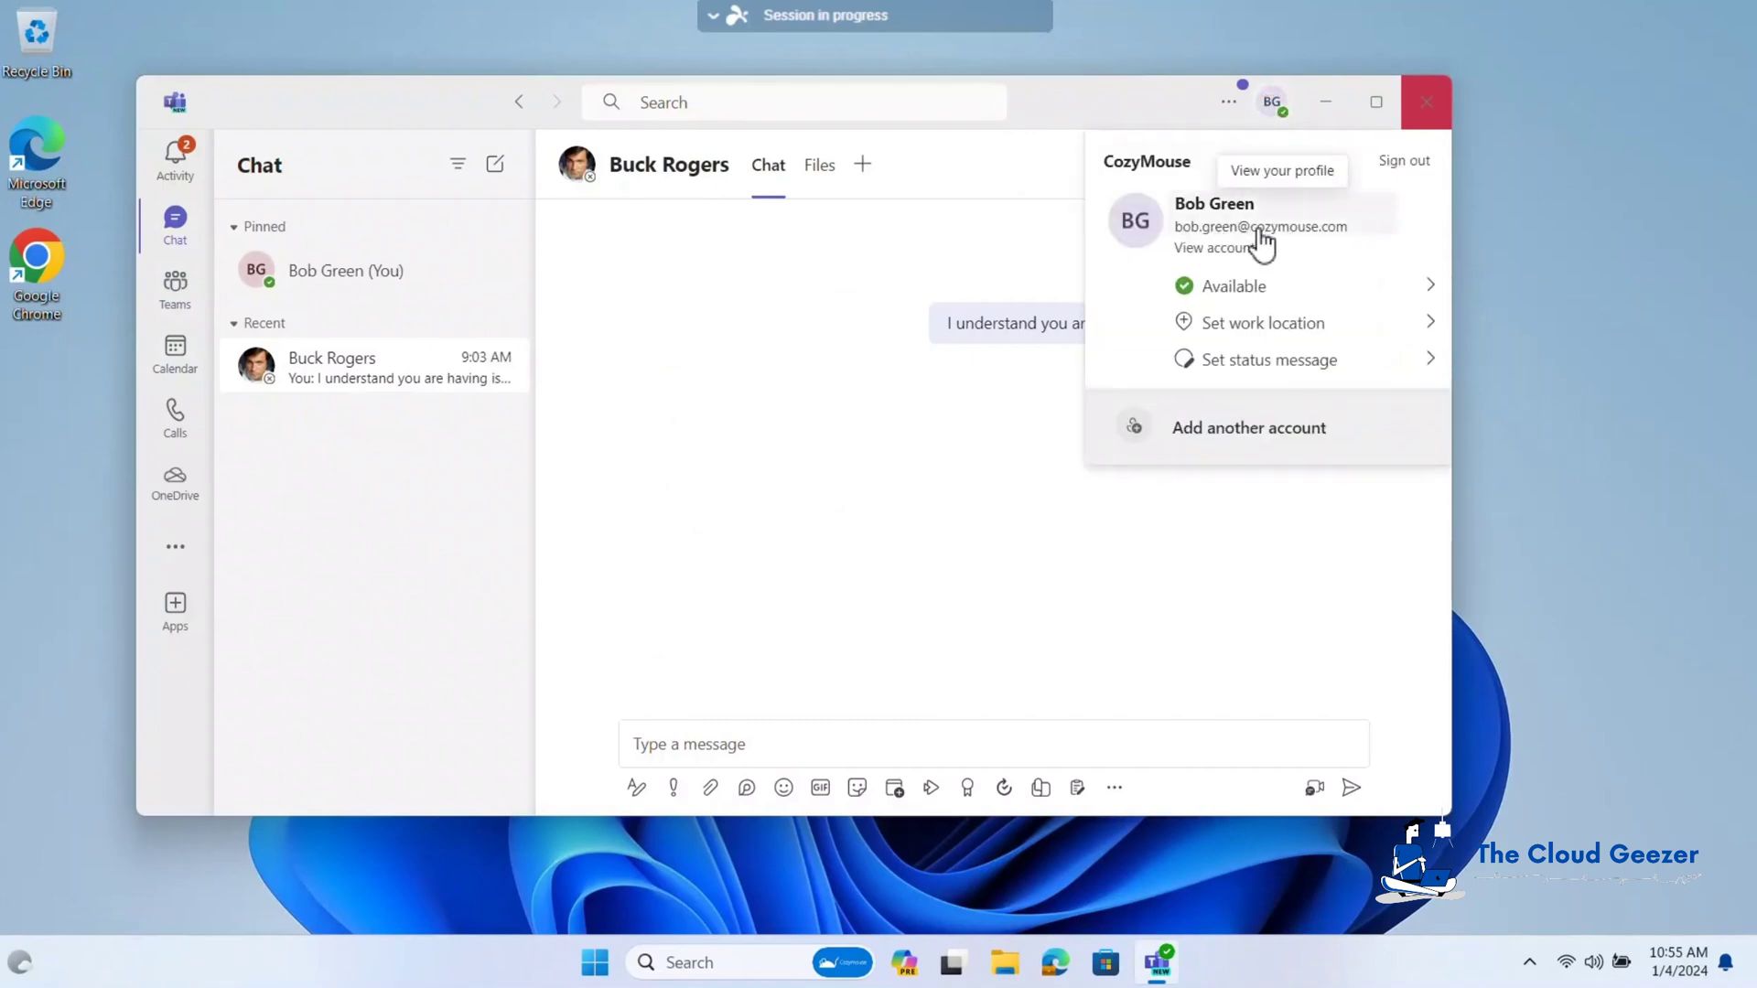
click(871, 395)
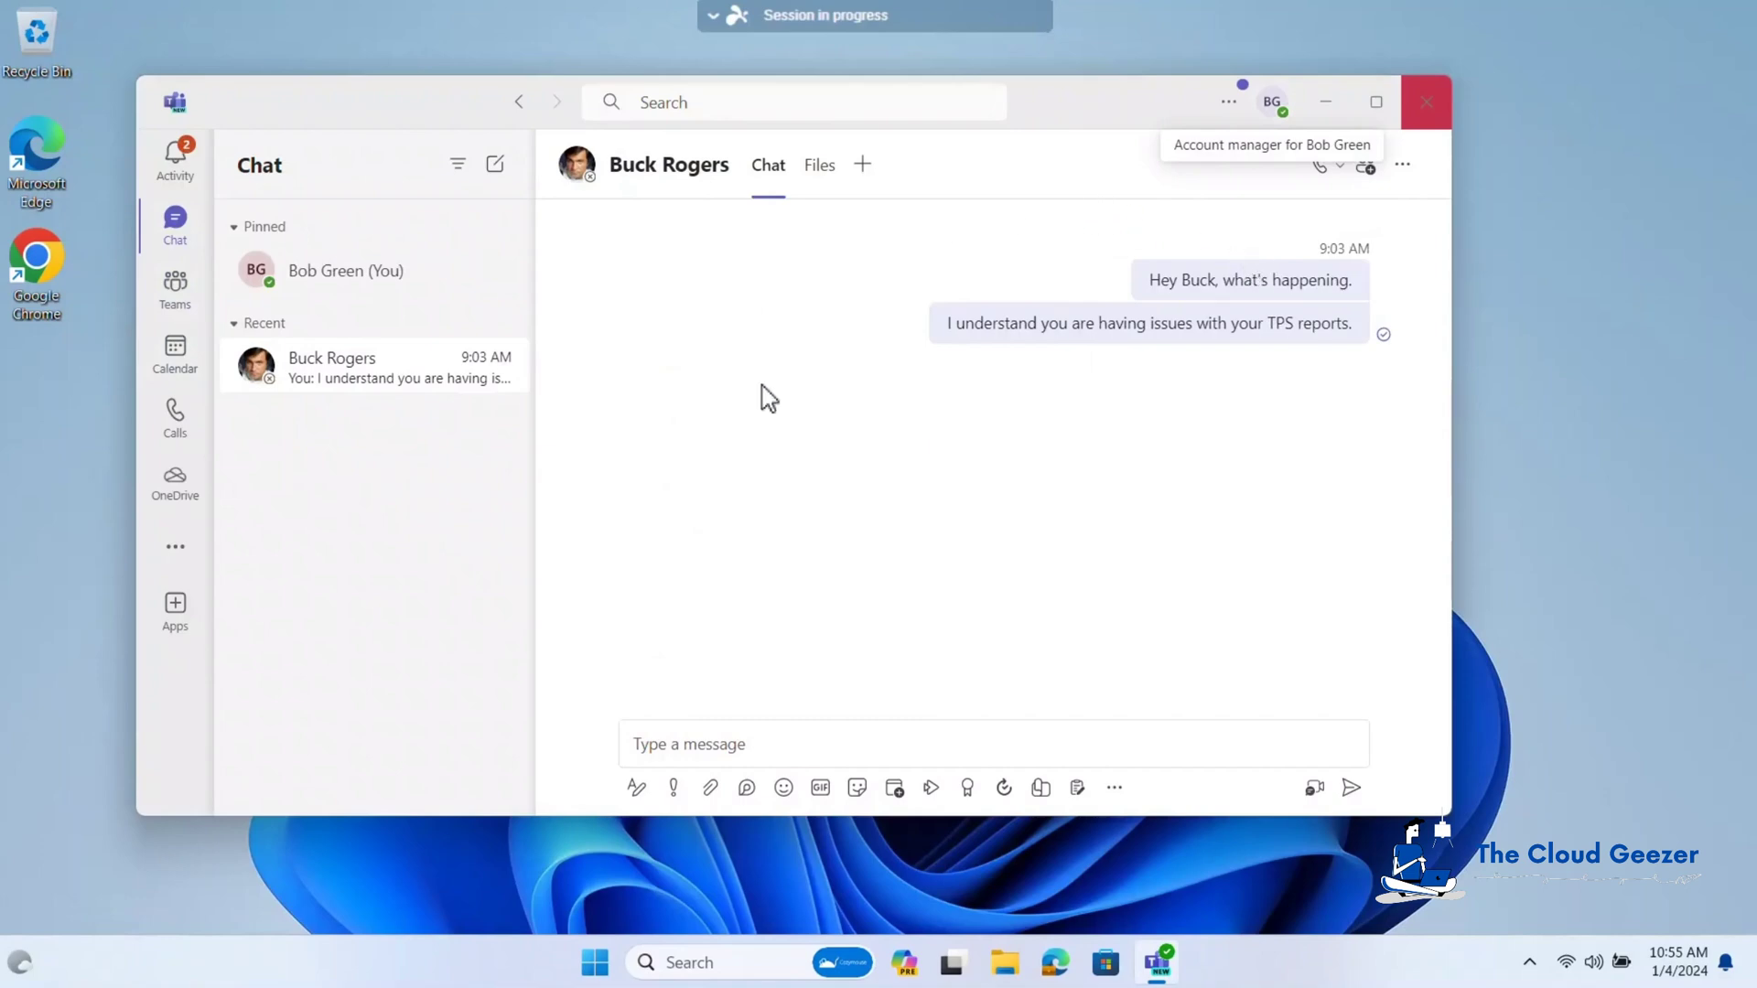
click(1427, 108)
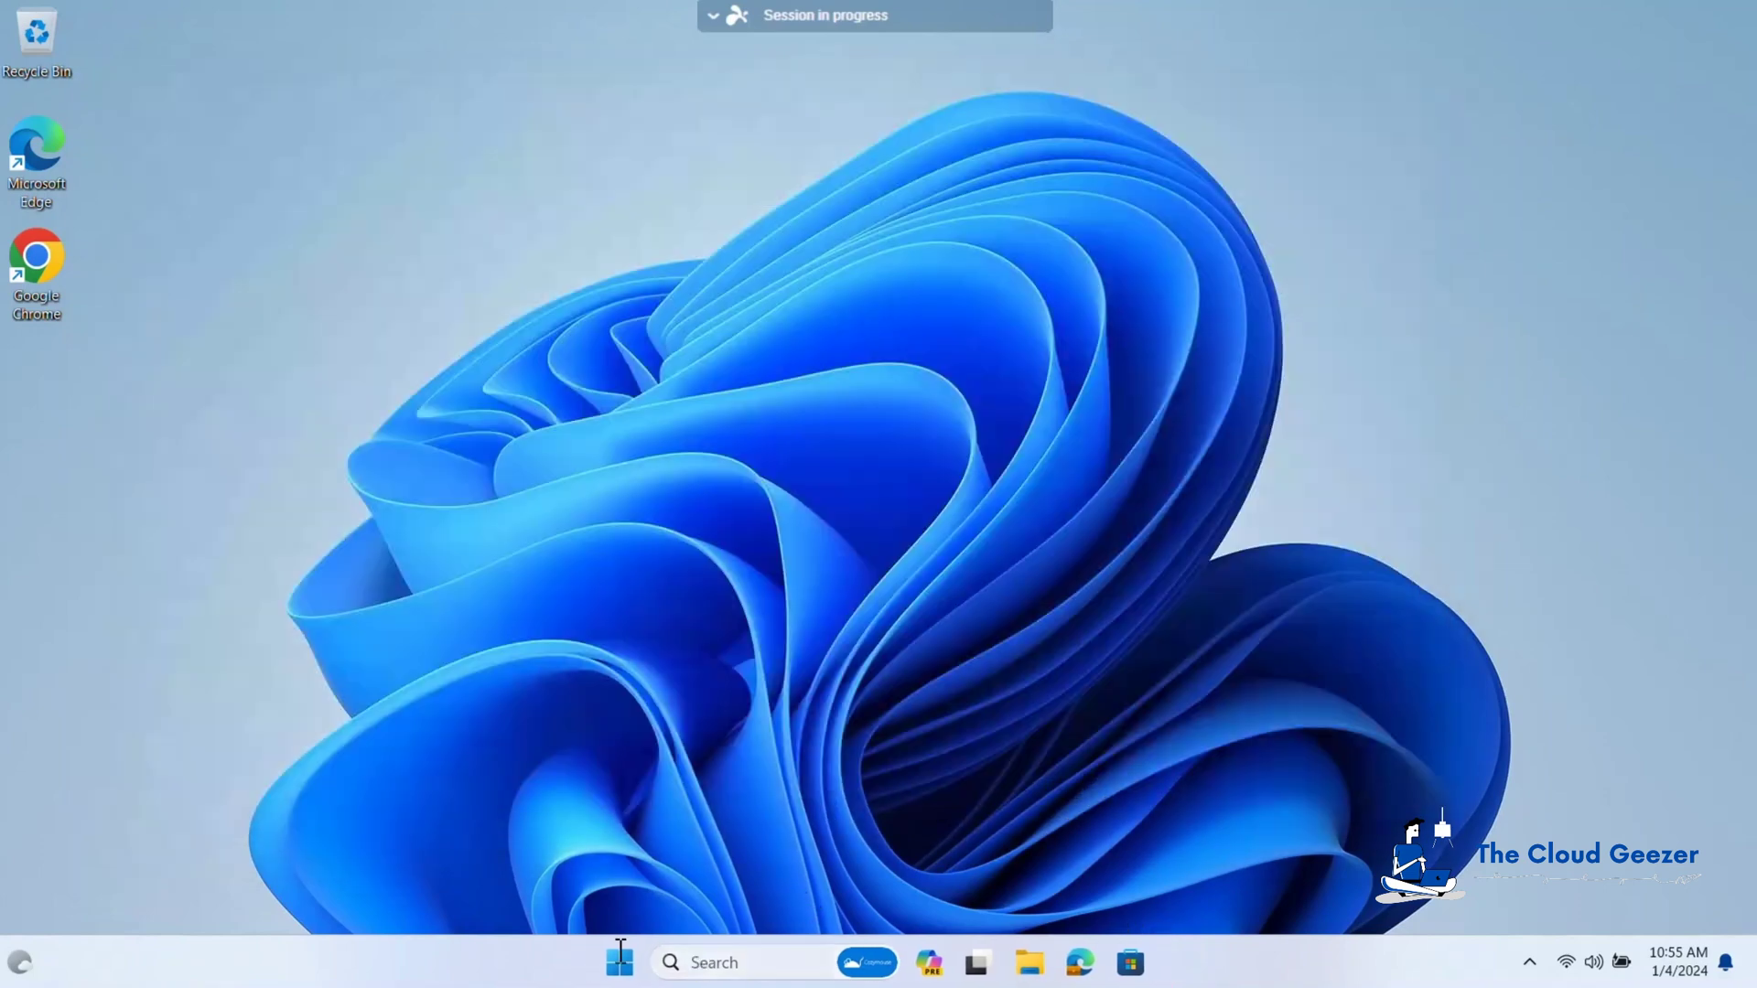
Open a blank Excel workbook and view the Account page showing the cozymouse.com user and formula1.cc subscription
click(620, 962)
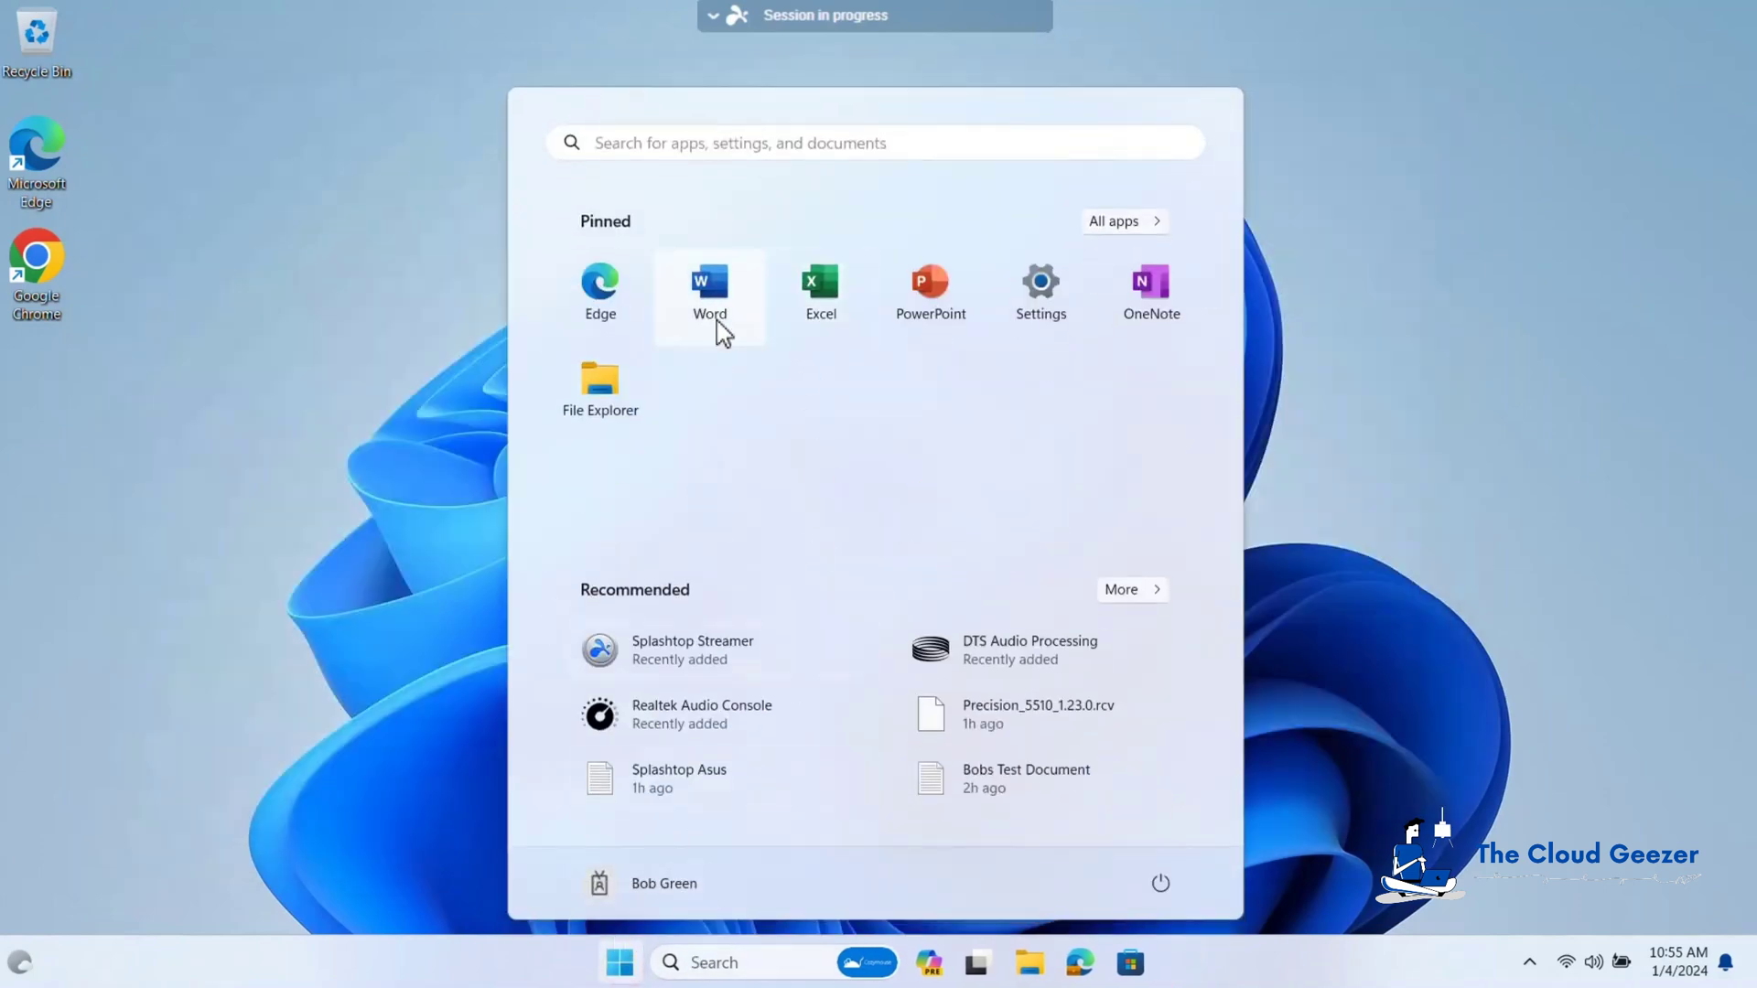
click(824, 291)
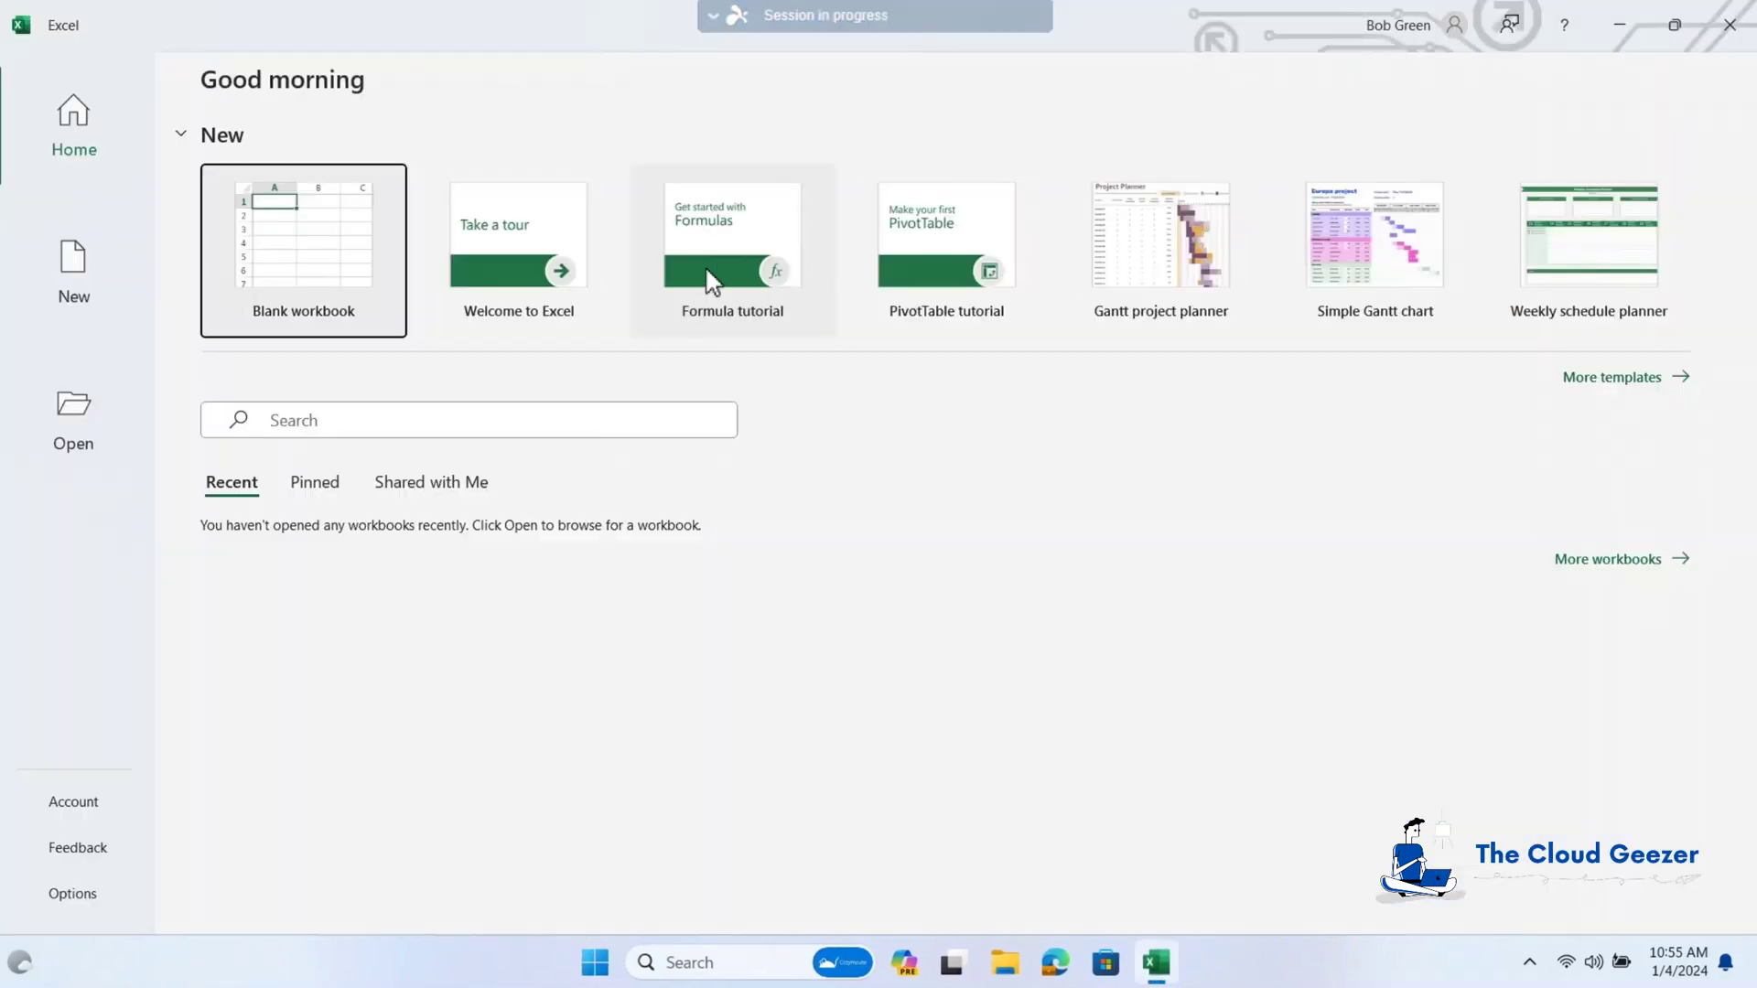
click(314, 249)
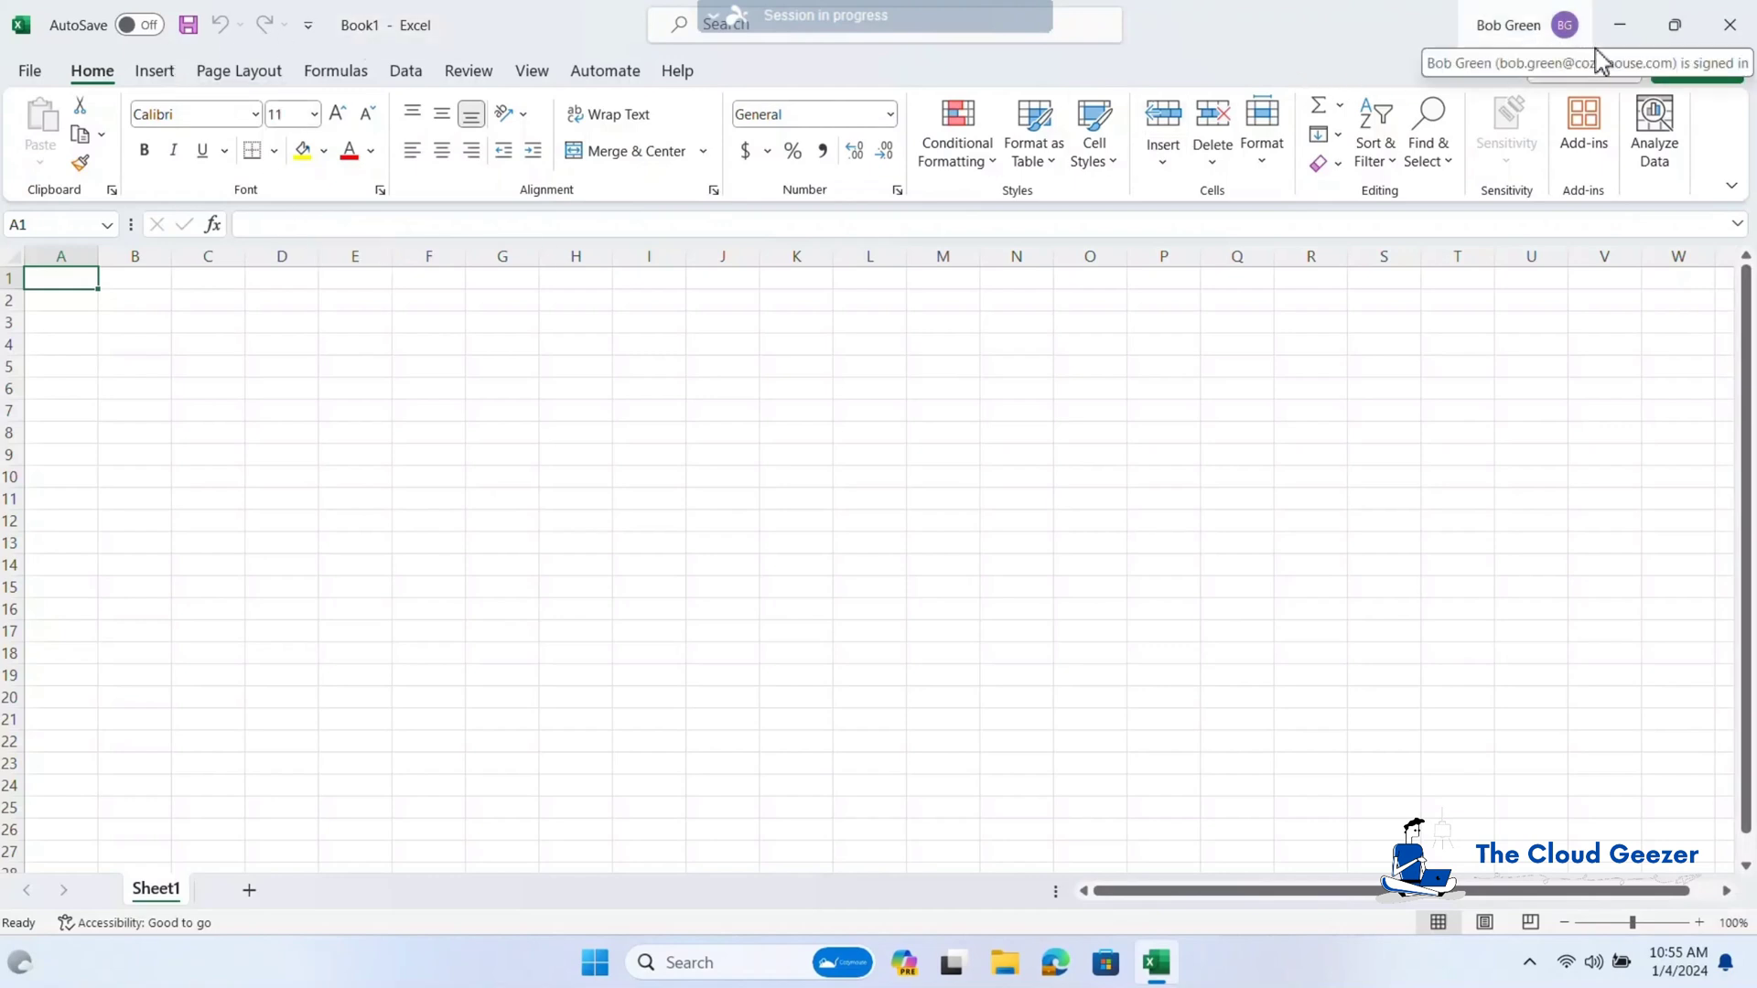
click(30, 71)
click(68, 803)
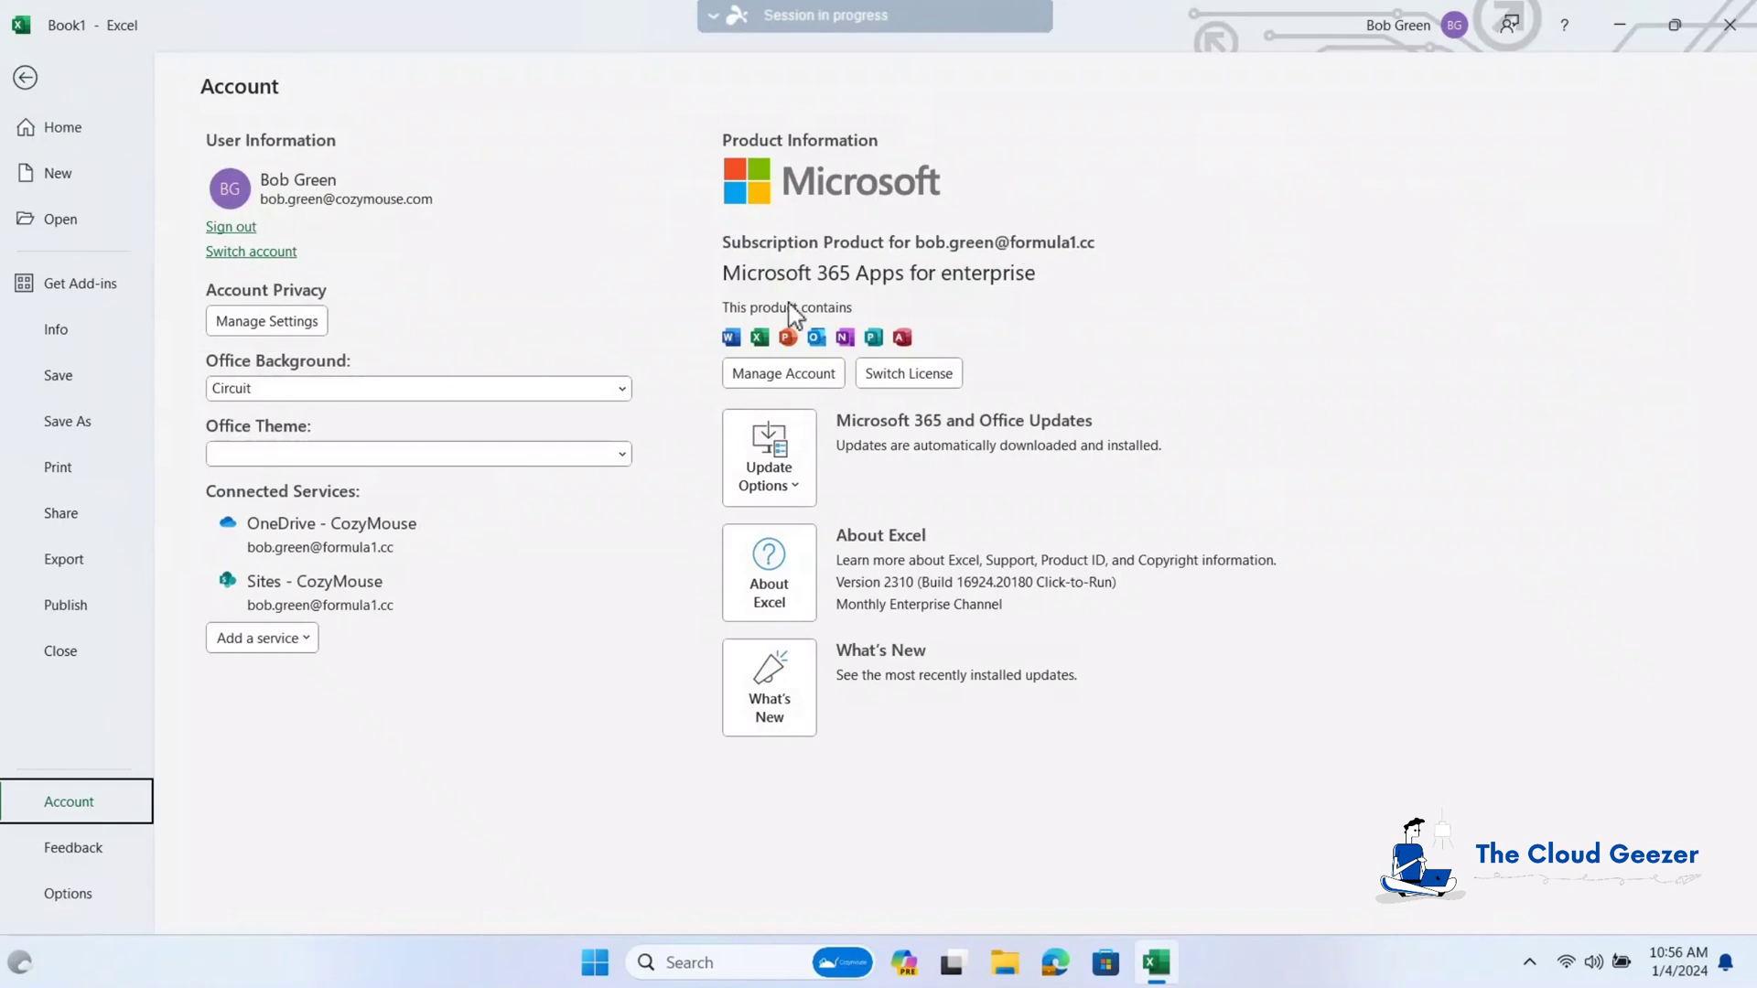
Switch Excel's Microsoft 365 Apps for enterprise license to the cozymouse.com account, then close Excel
click(921, 378)
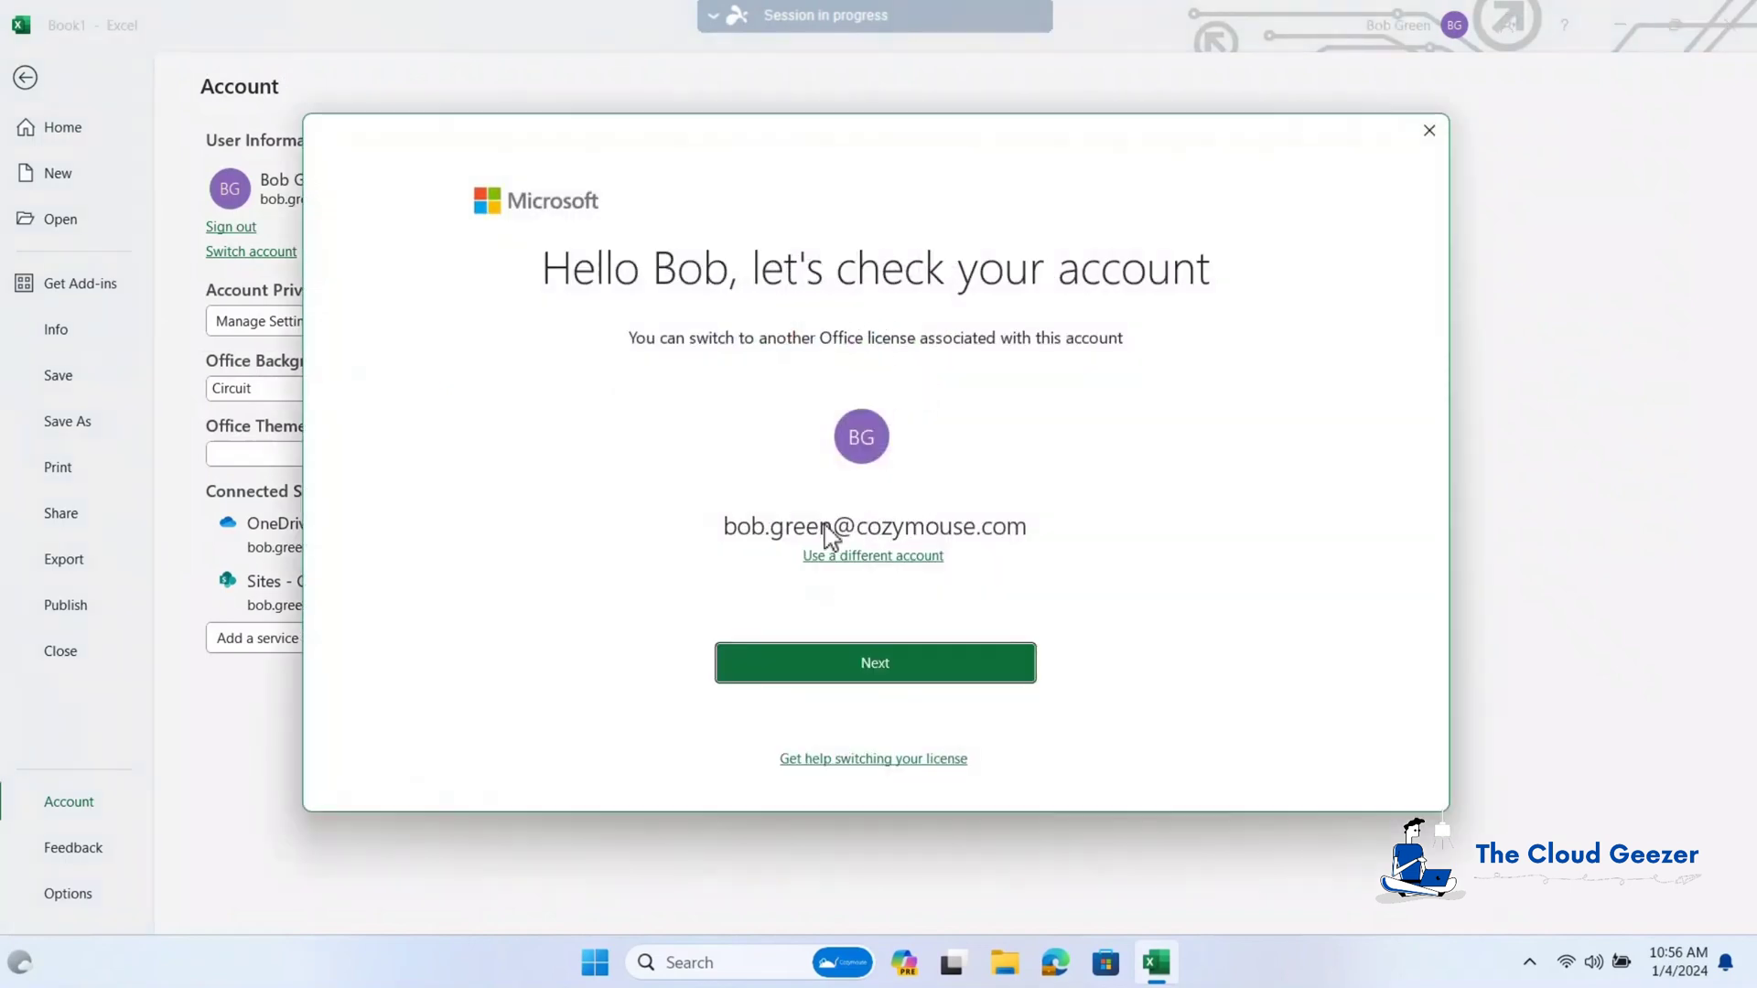
click(876, 673)
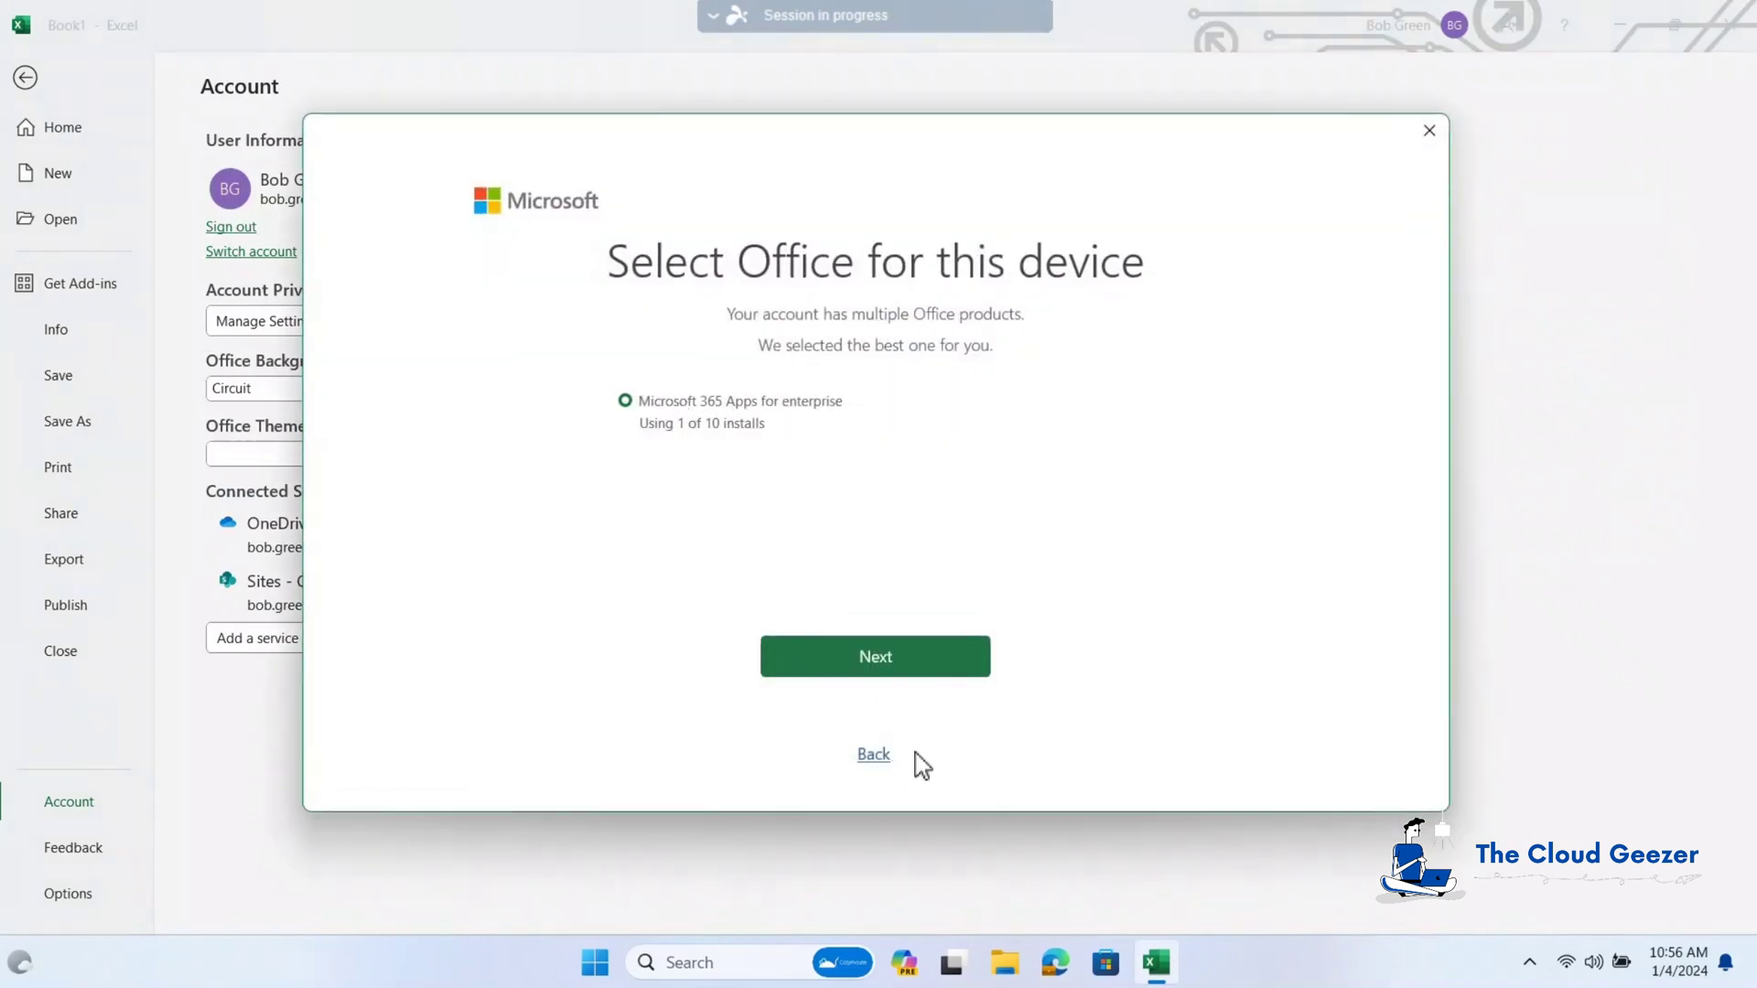
click(892, 656)
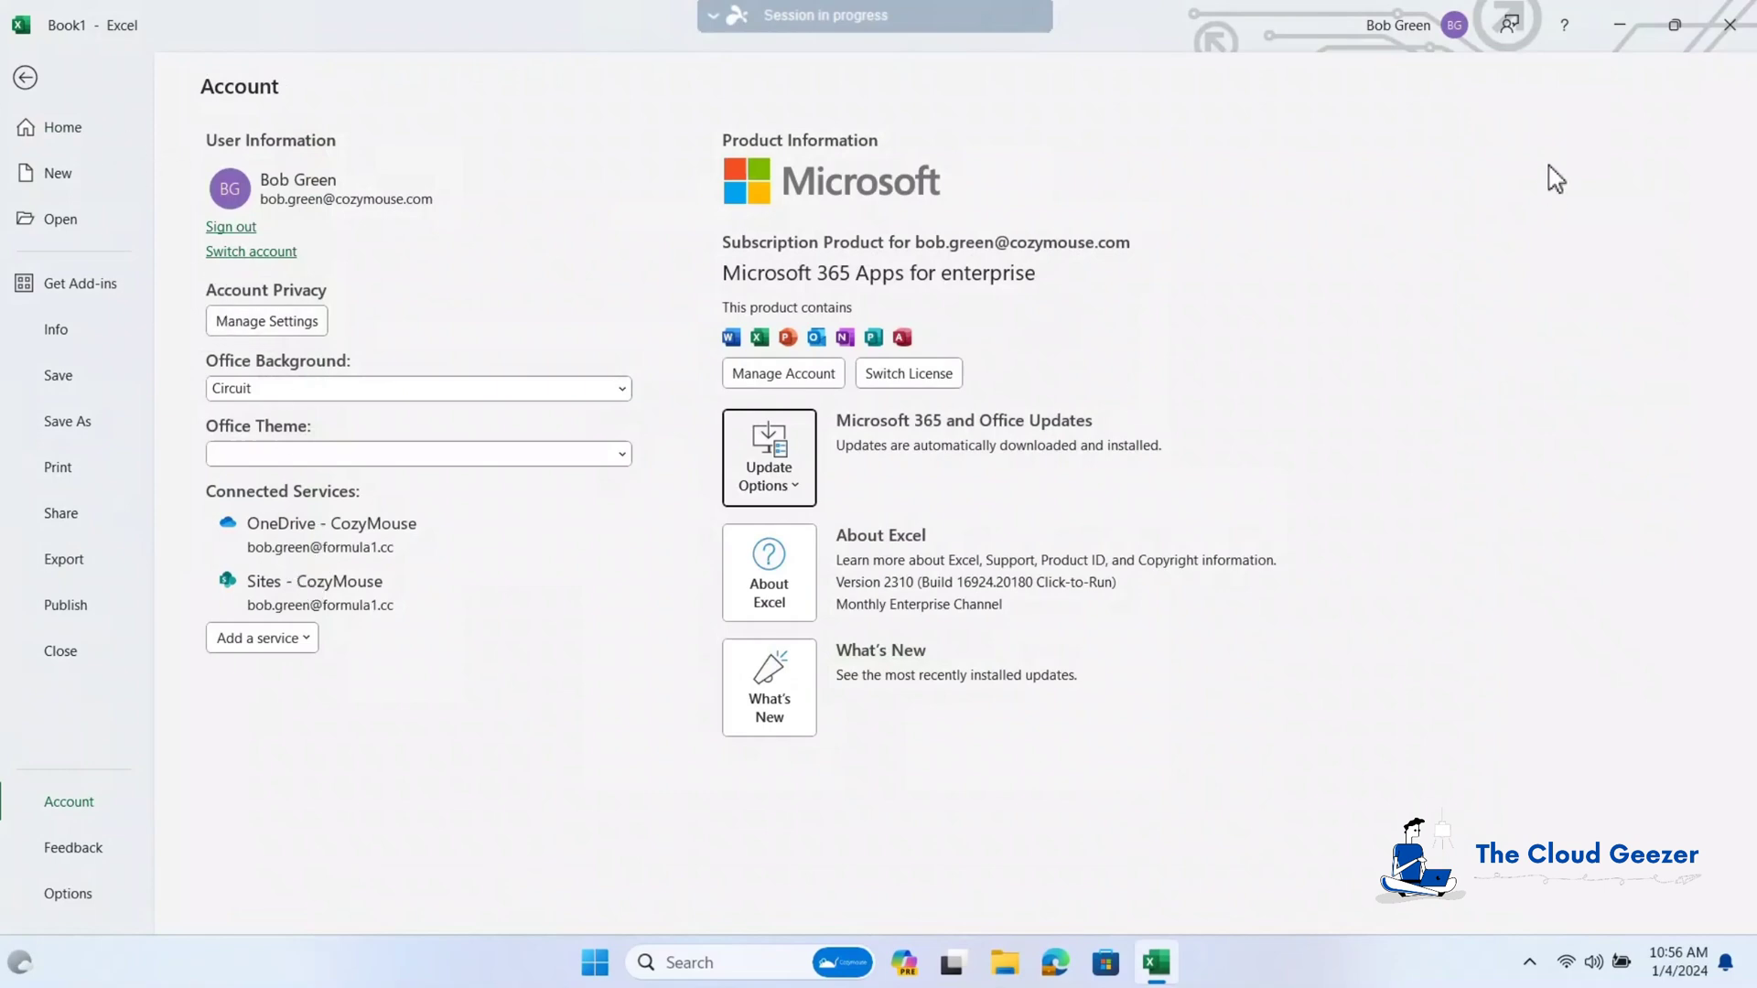
click(1739, 25)
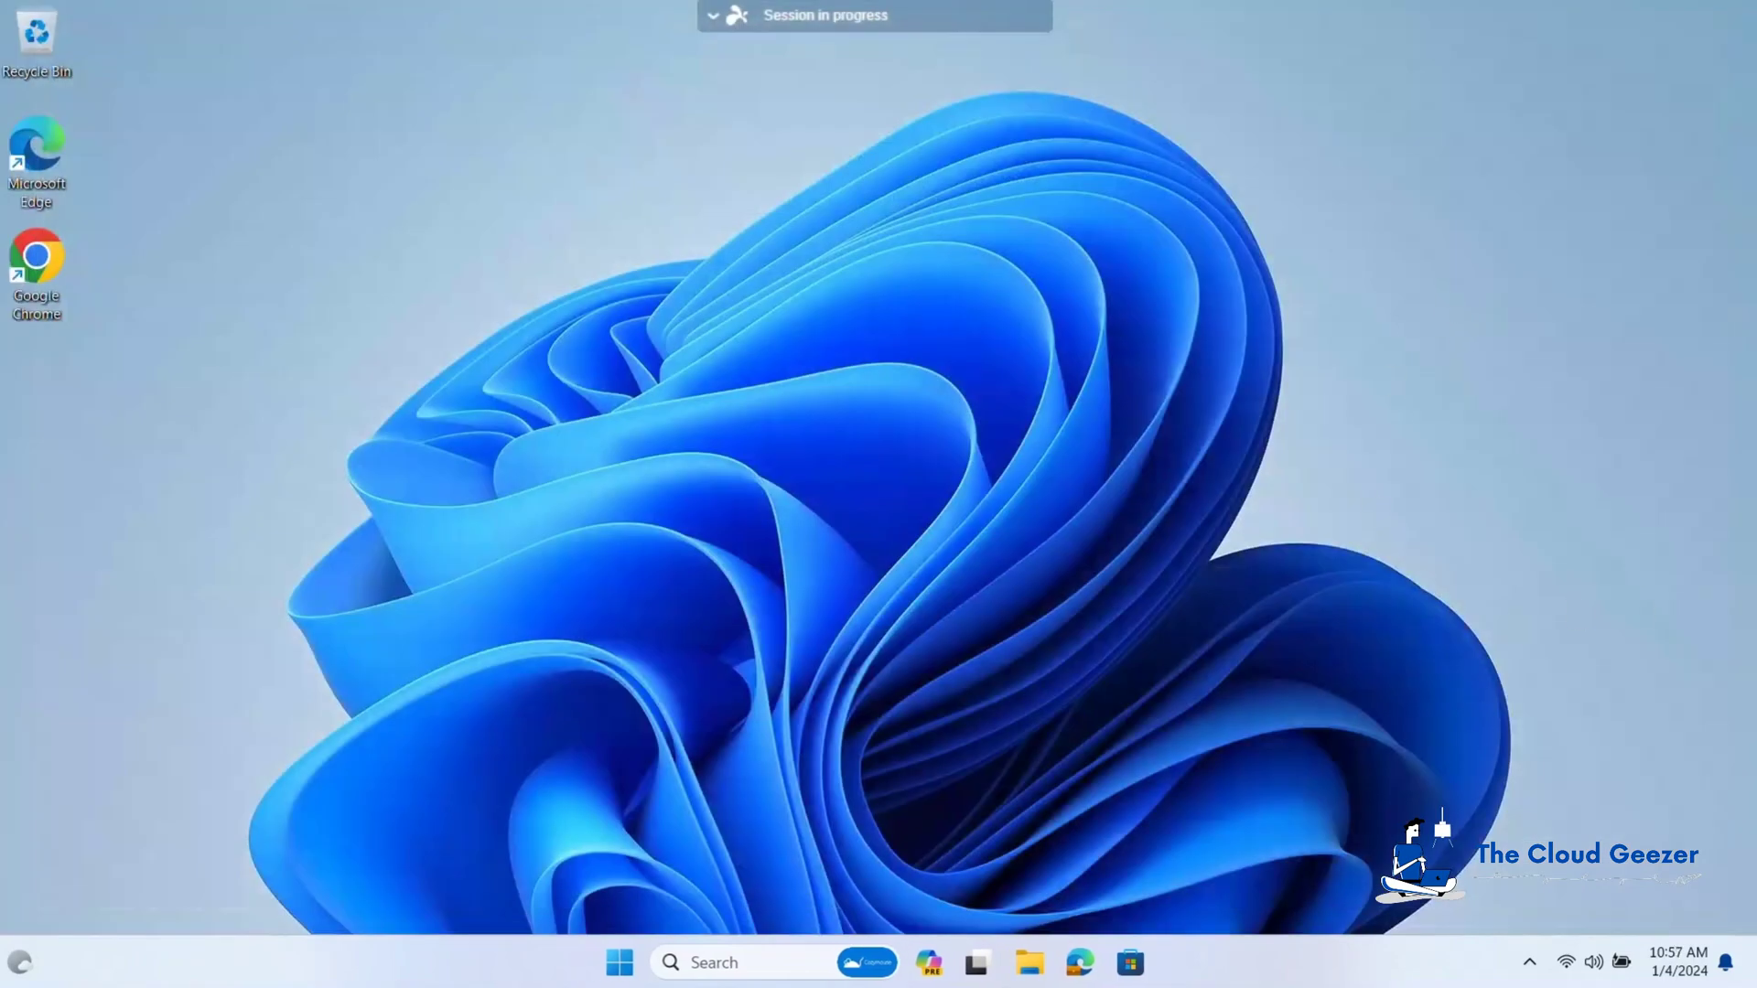
Open OneDrive's Settings from the system tray to view its Account details
click(1529, 964)
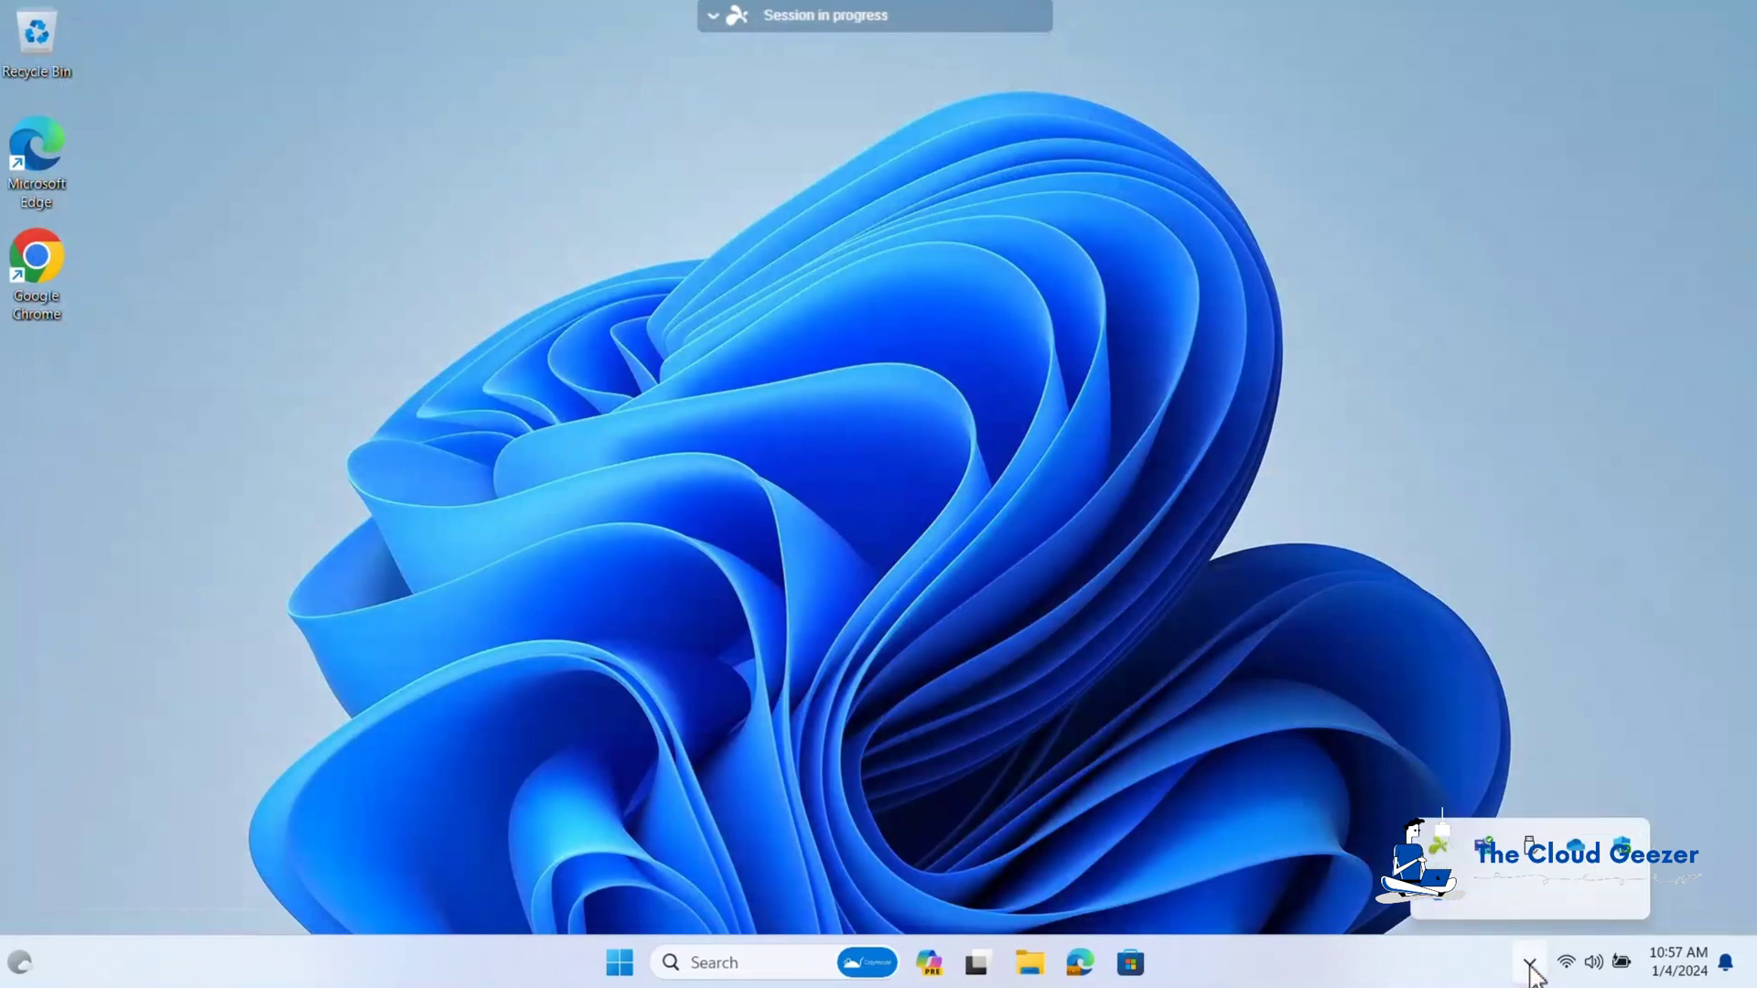
right_click(1576, 851)
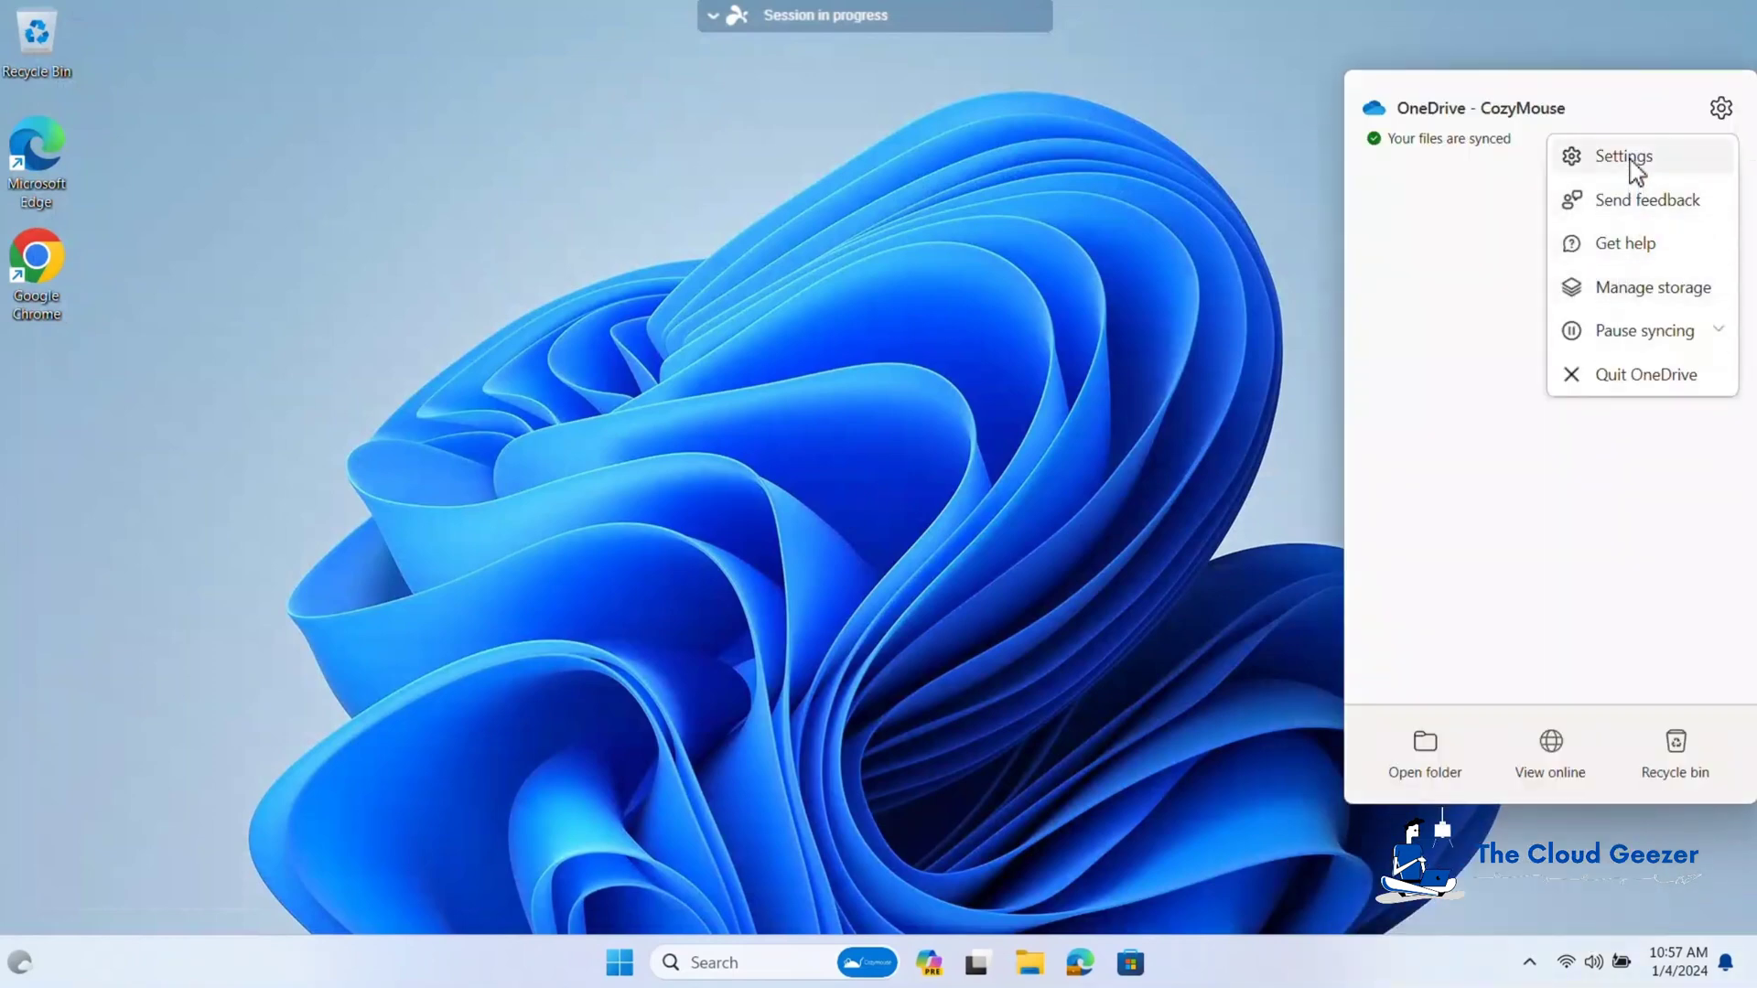
click(1628, 157)
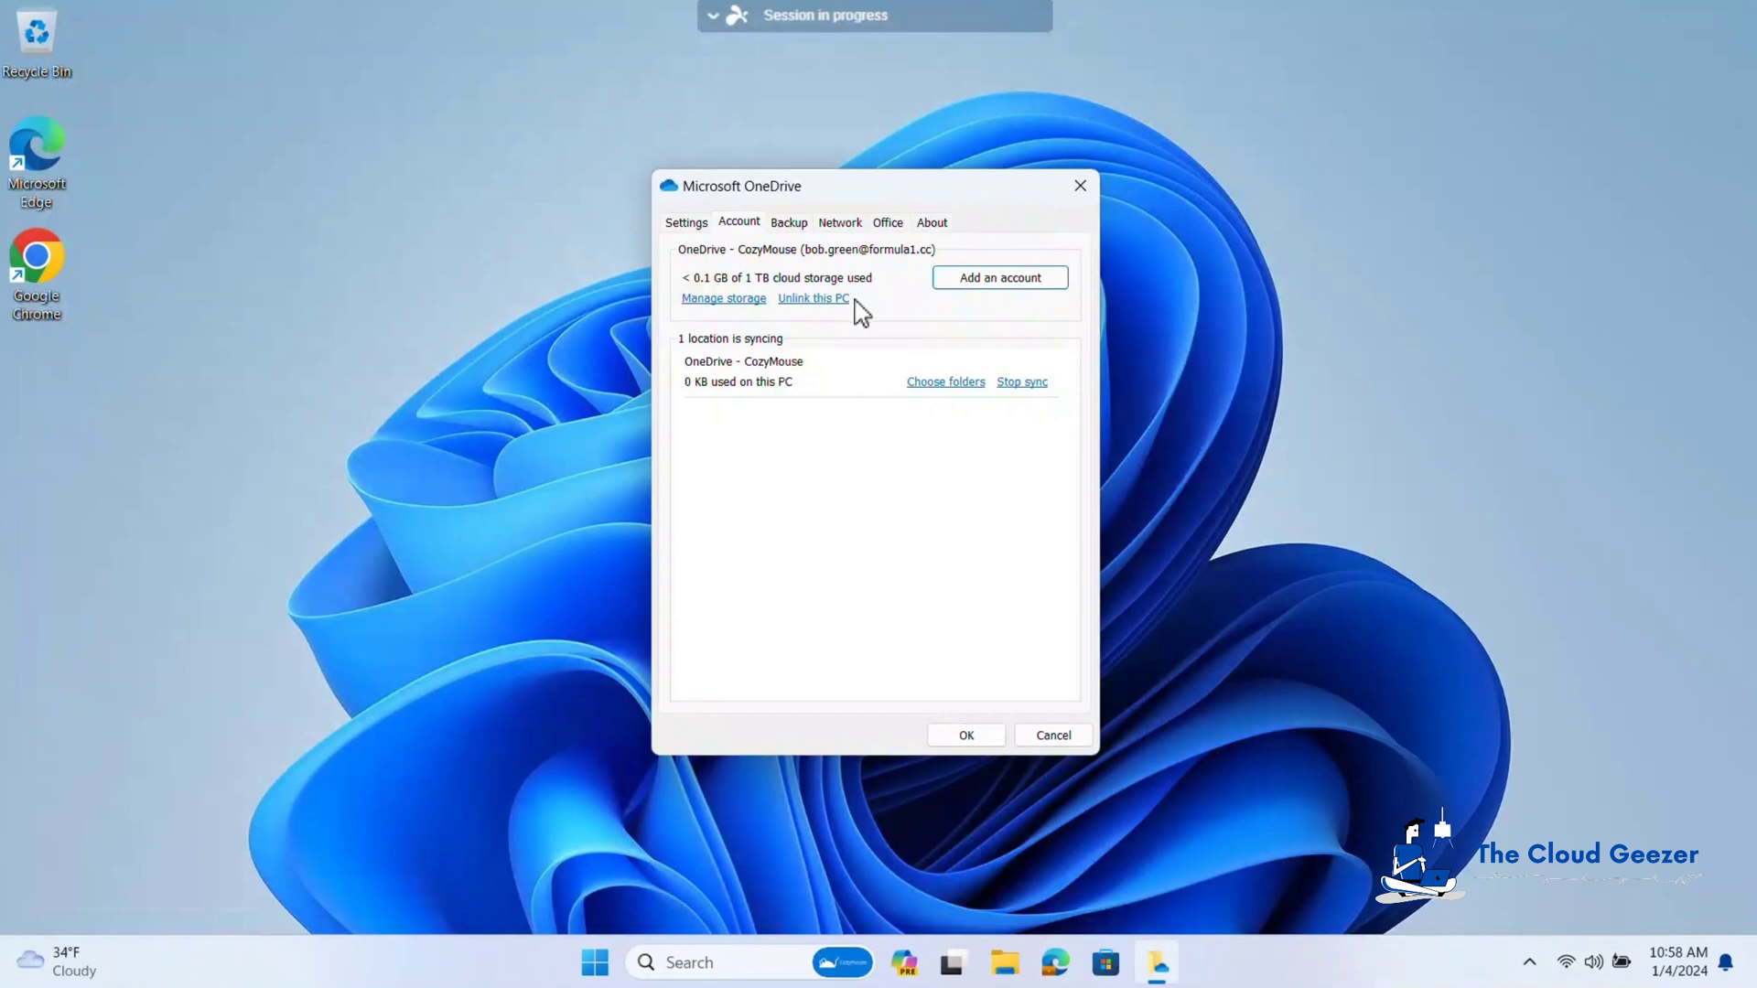
Unlink this PC from the old formula1.cc OneDrive account and confirm
click(827, 302)
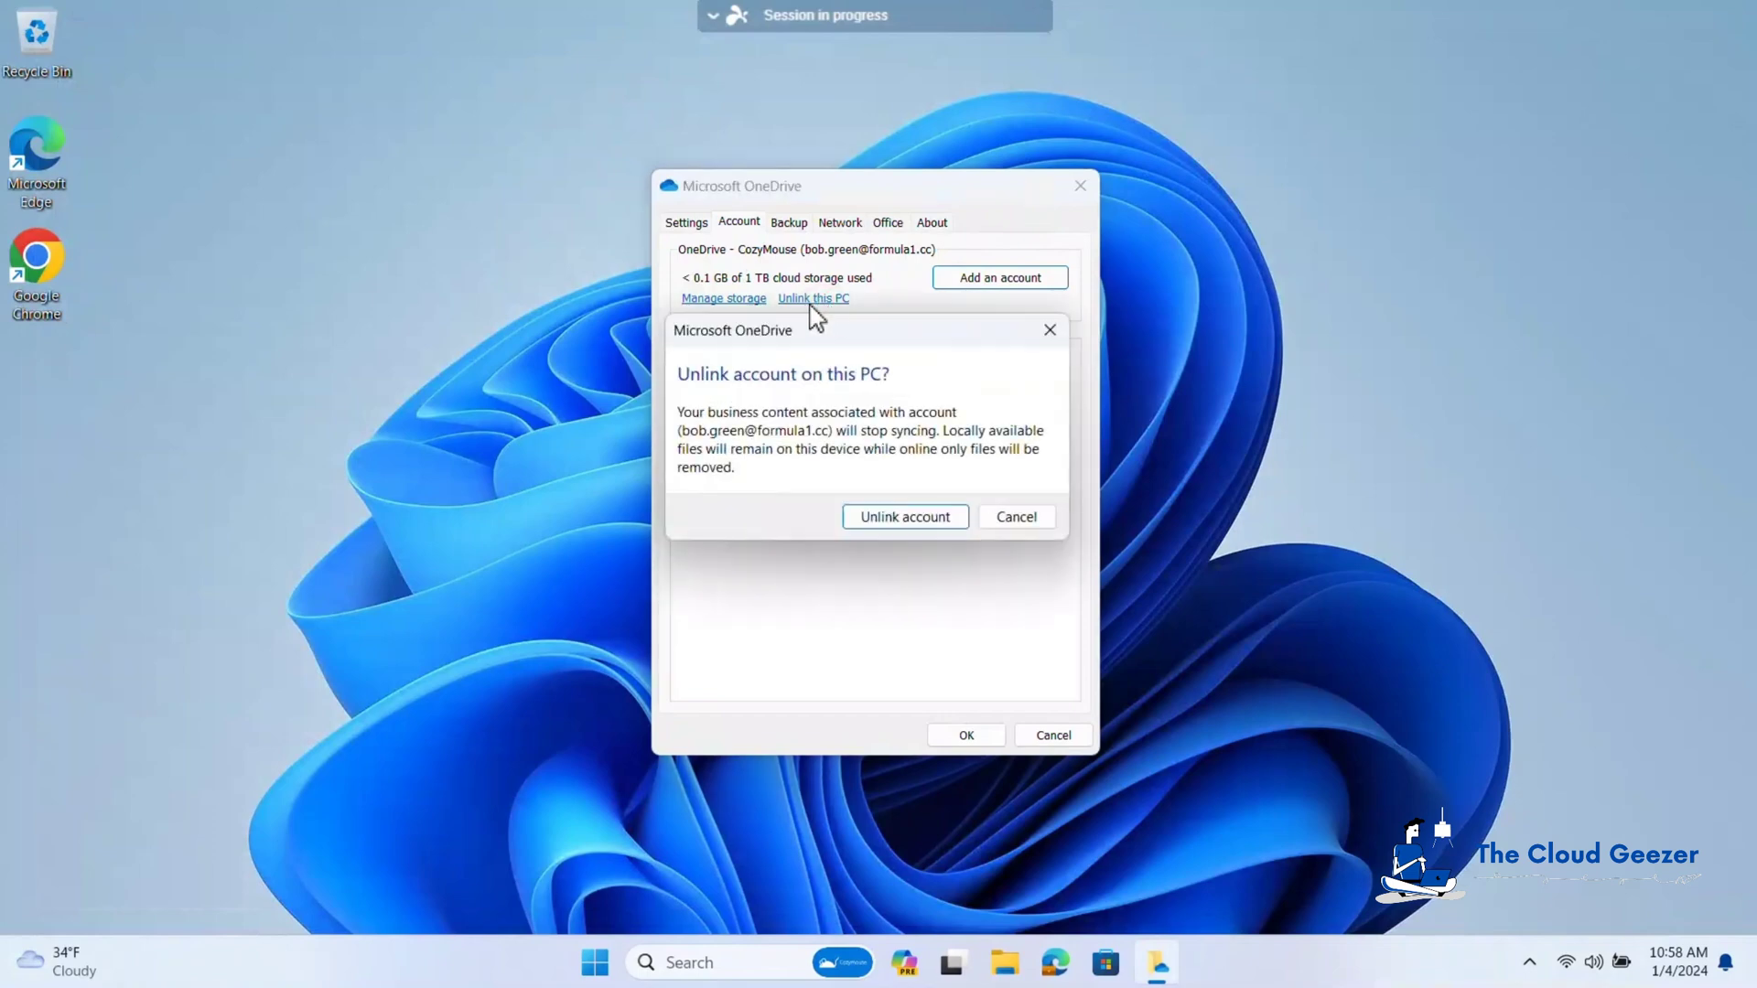
click(874, 518)
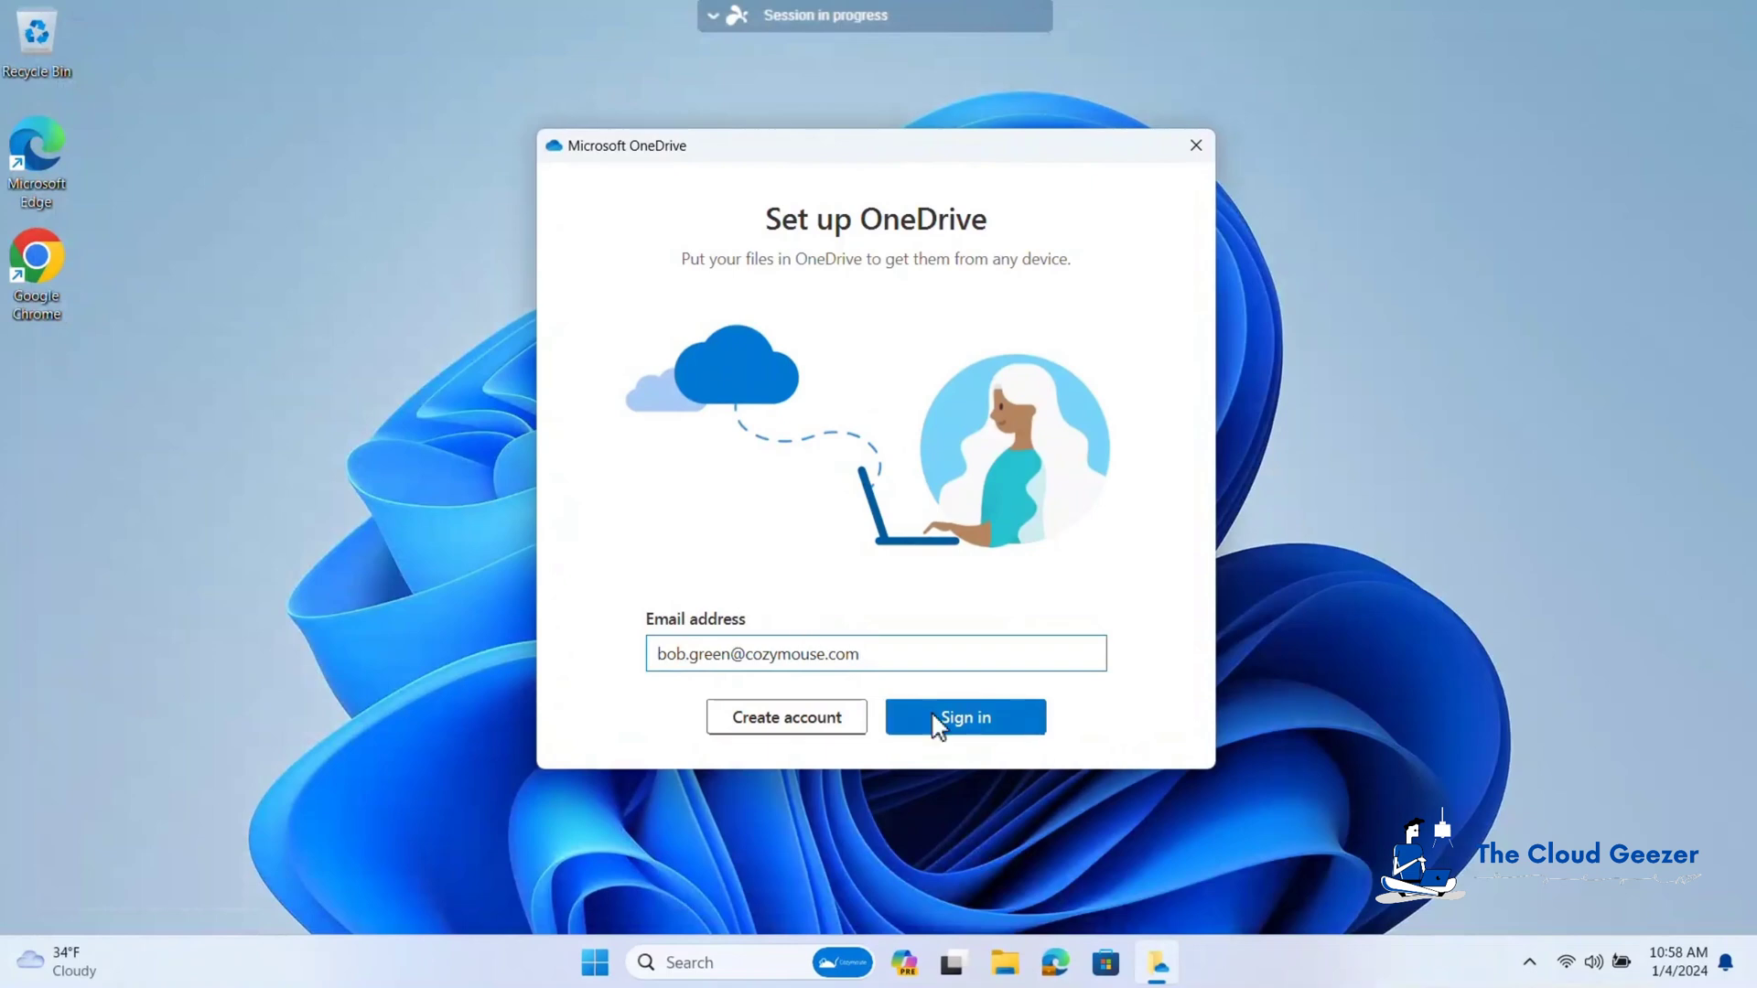
Sign in to OneDrive with the new cozymouse.com address, reuse the existing folder, skip the tour, and open the folder
click(982, 724)
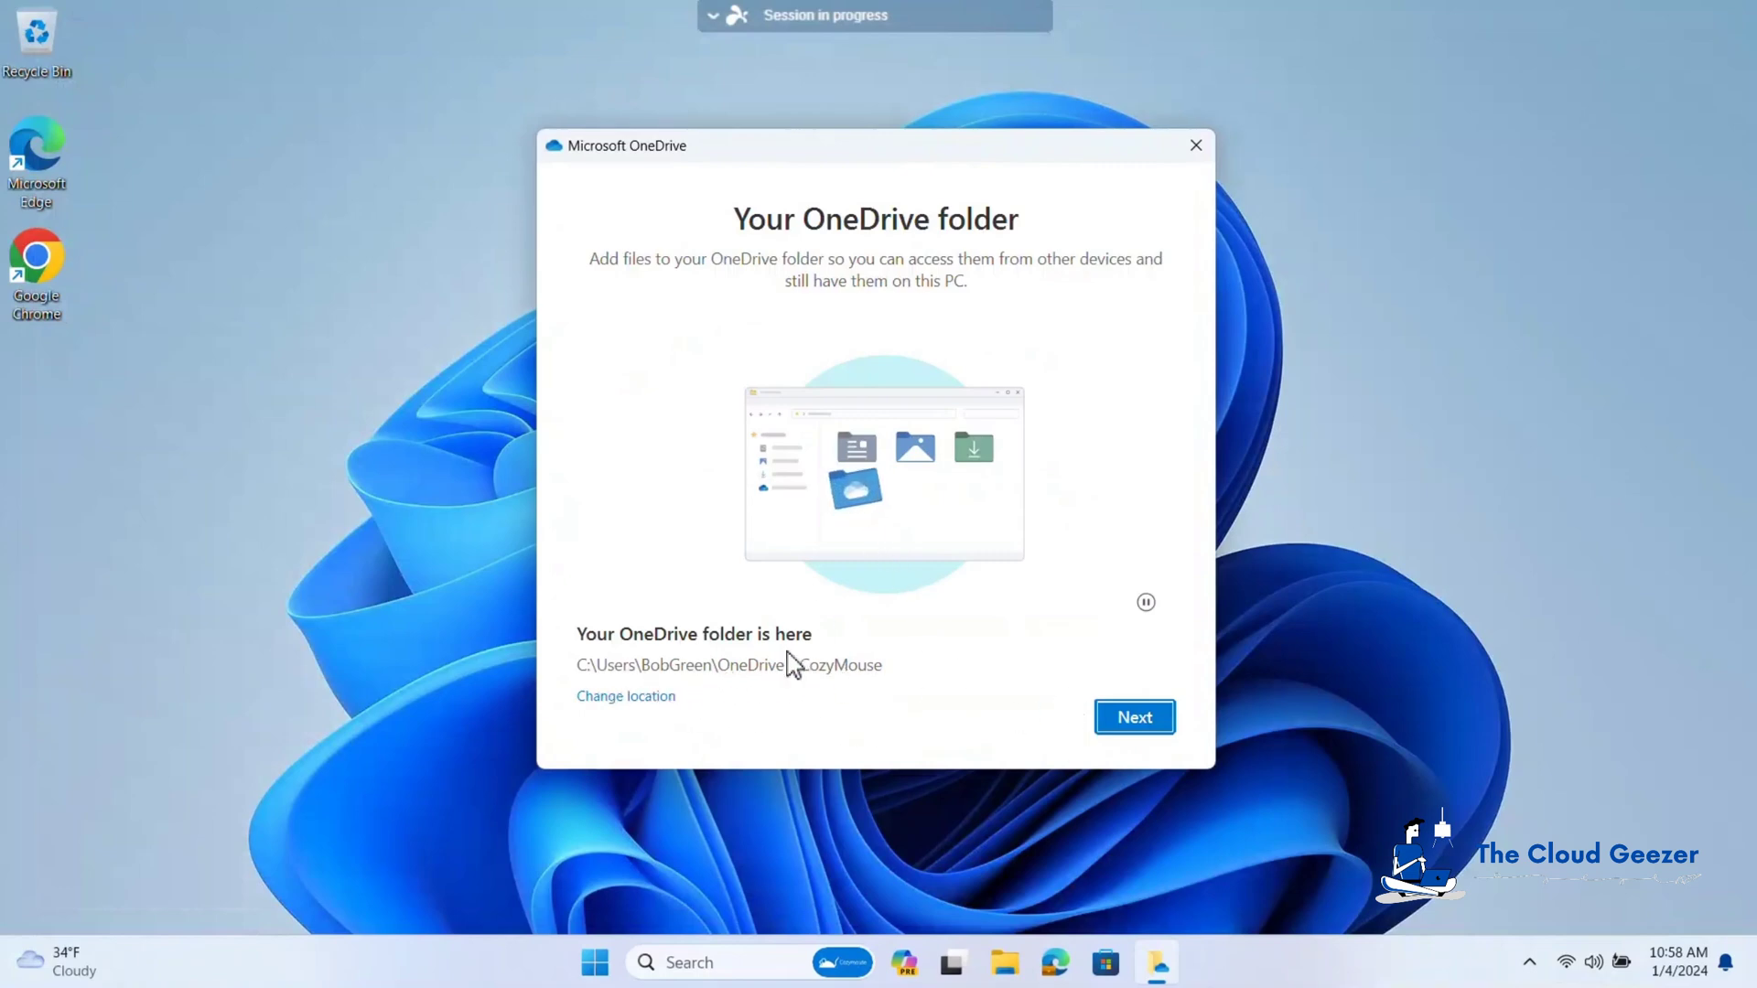
click(1124, 723)
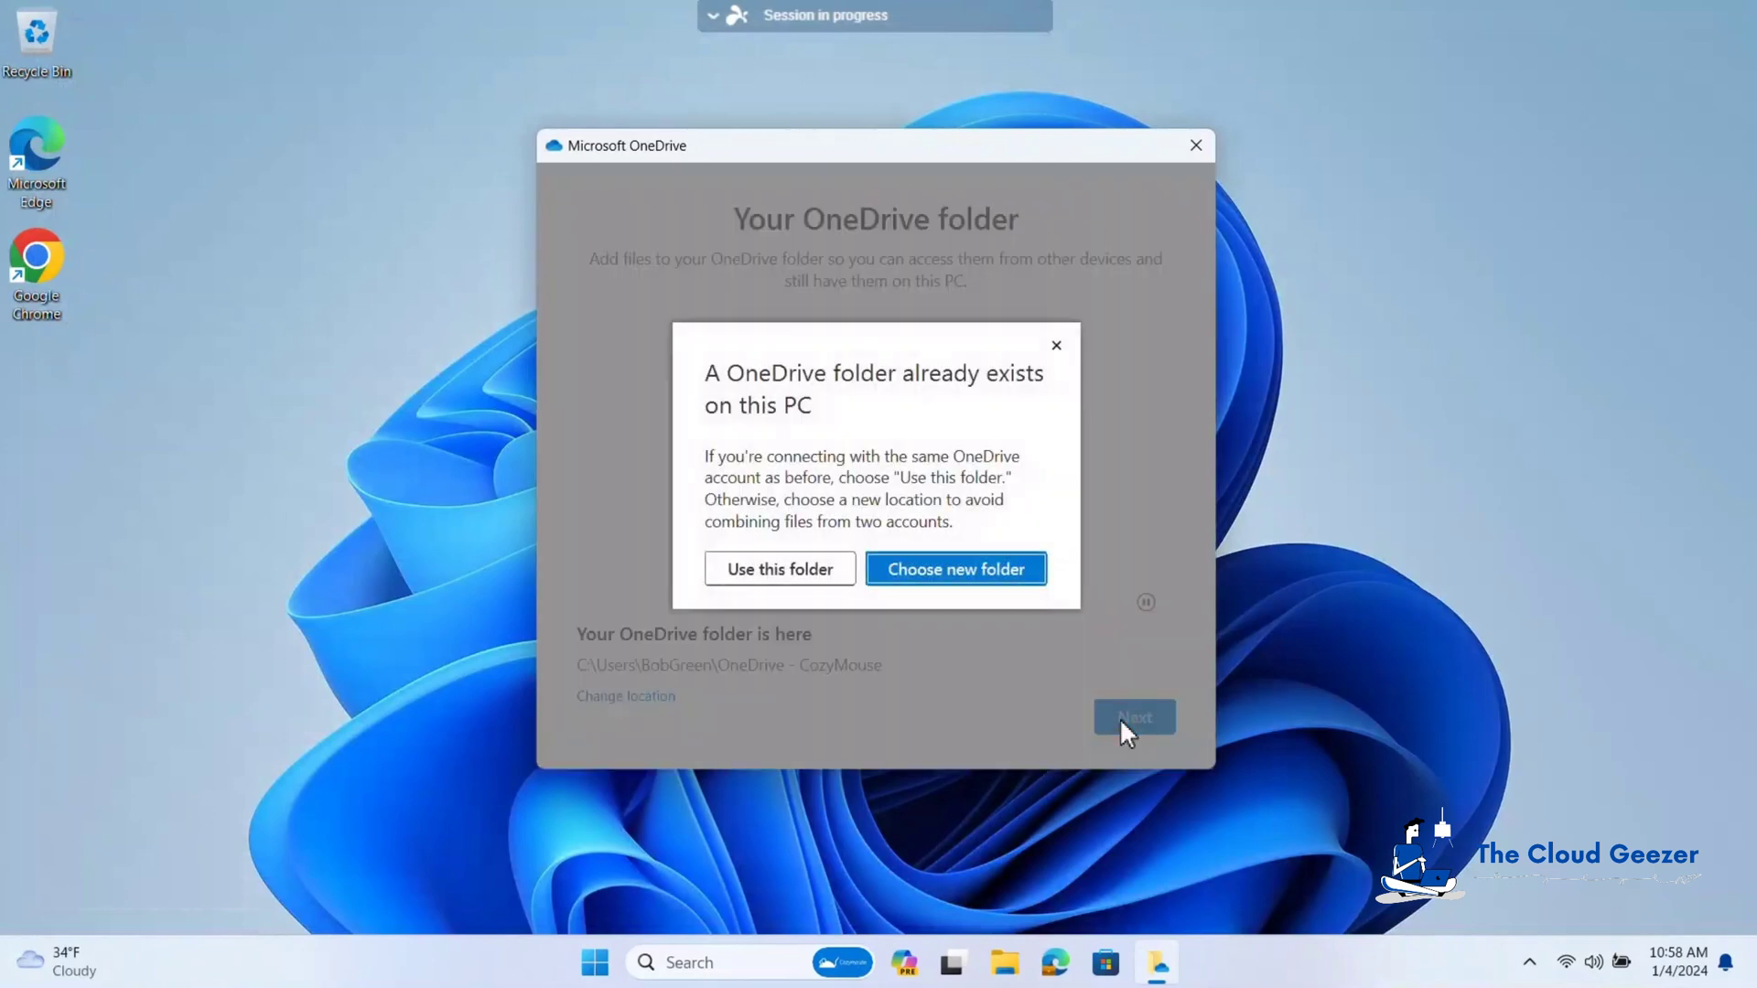
click(789, 566)
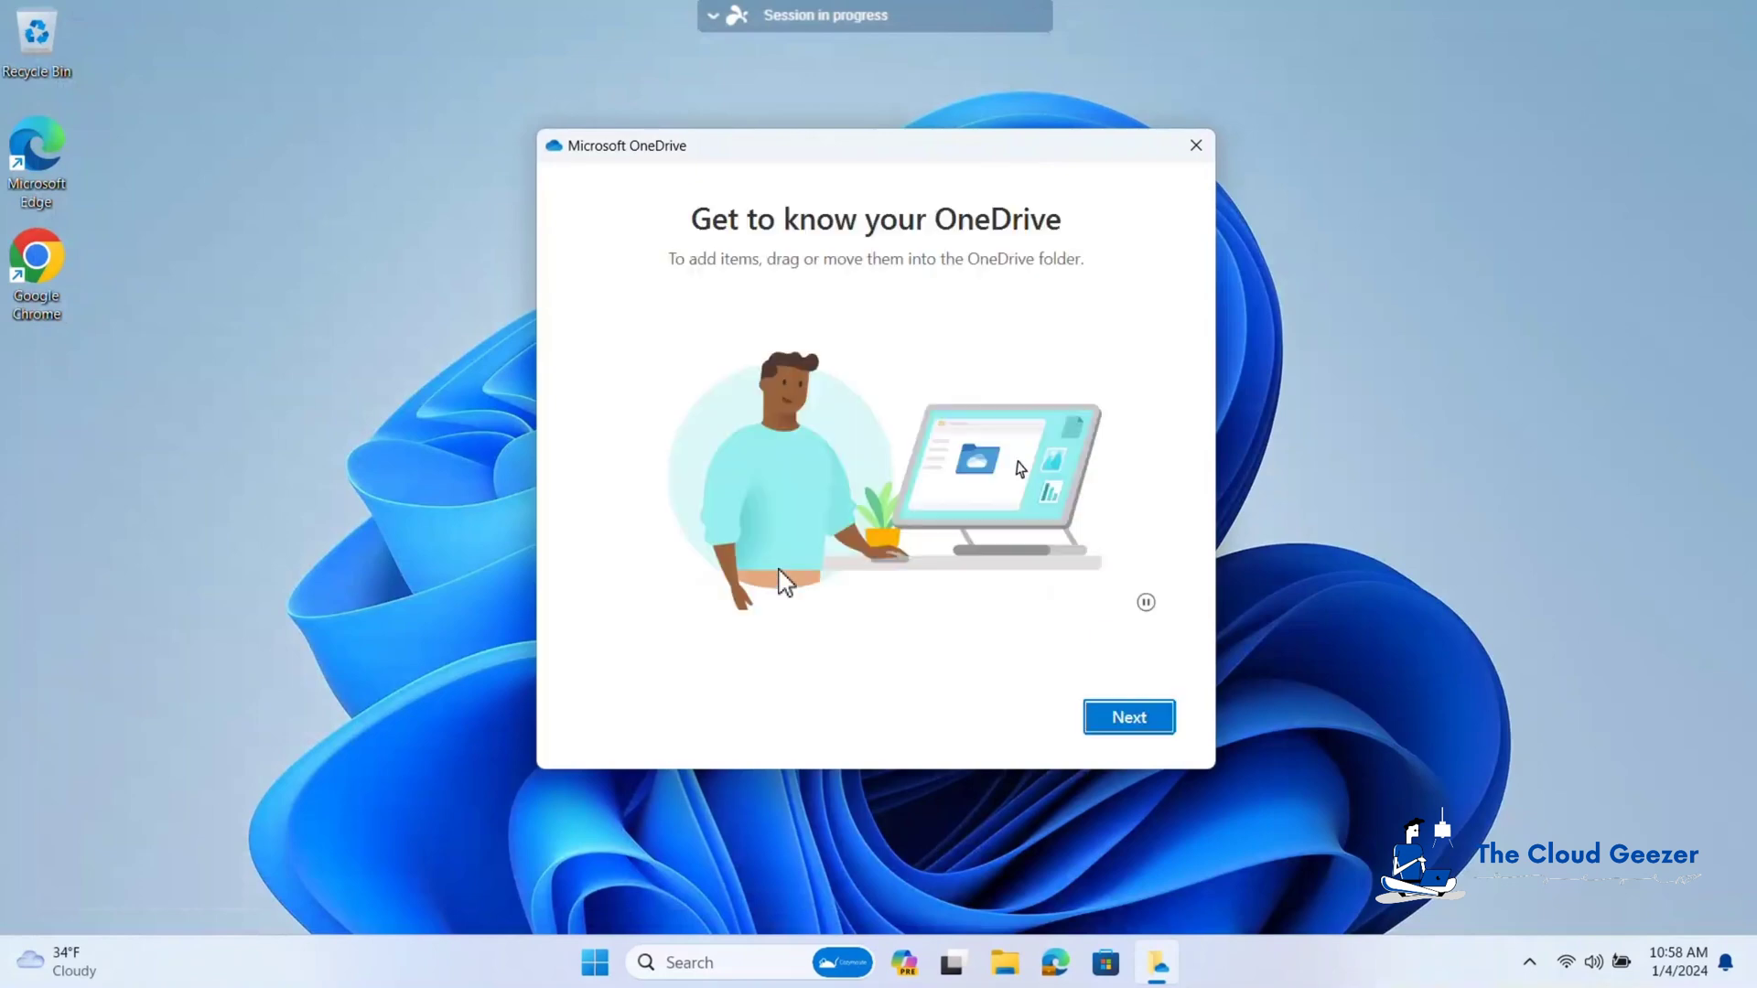
click(1141, 724)
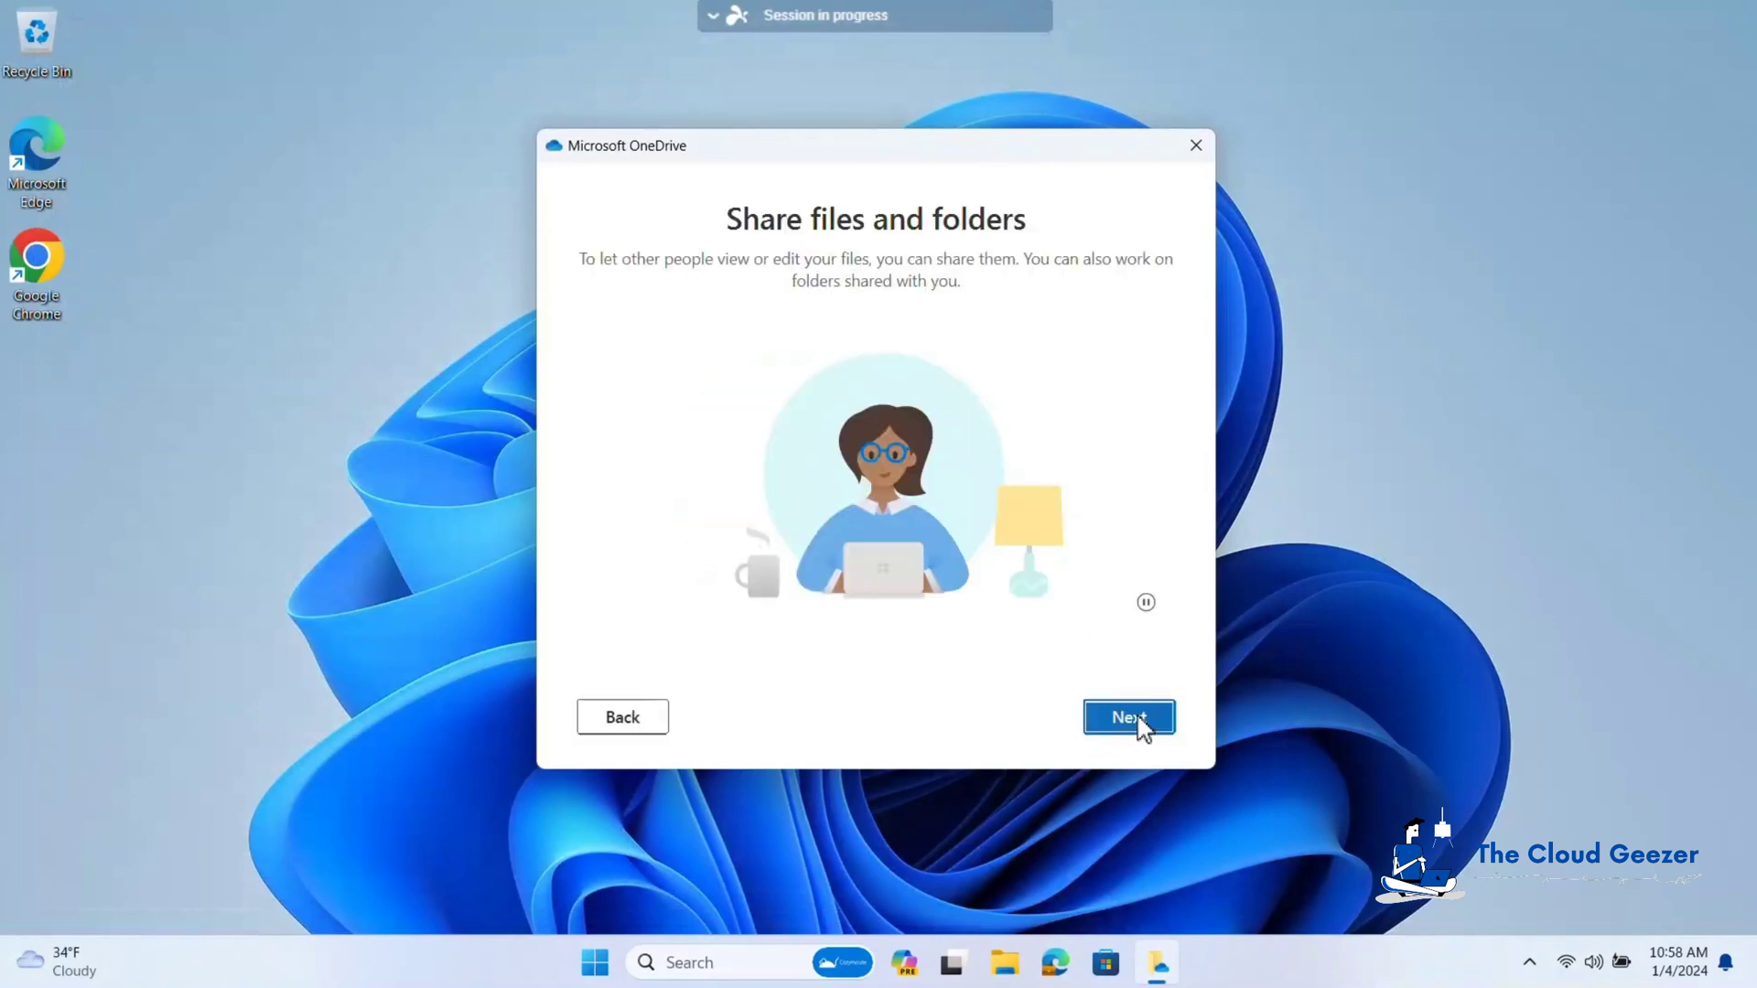
click(1141, 723)
click(1141, 724)
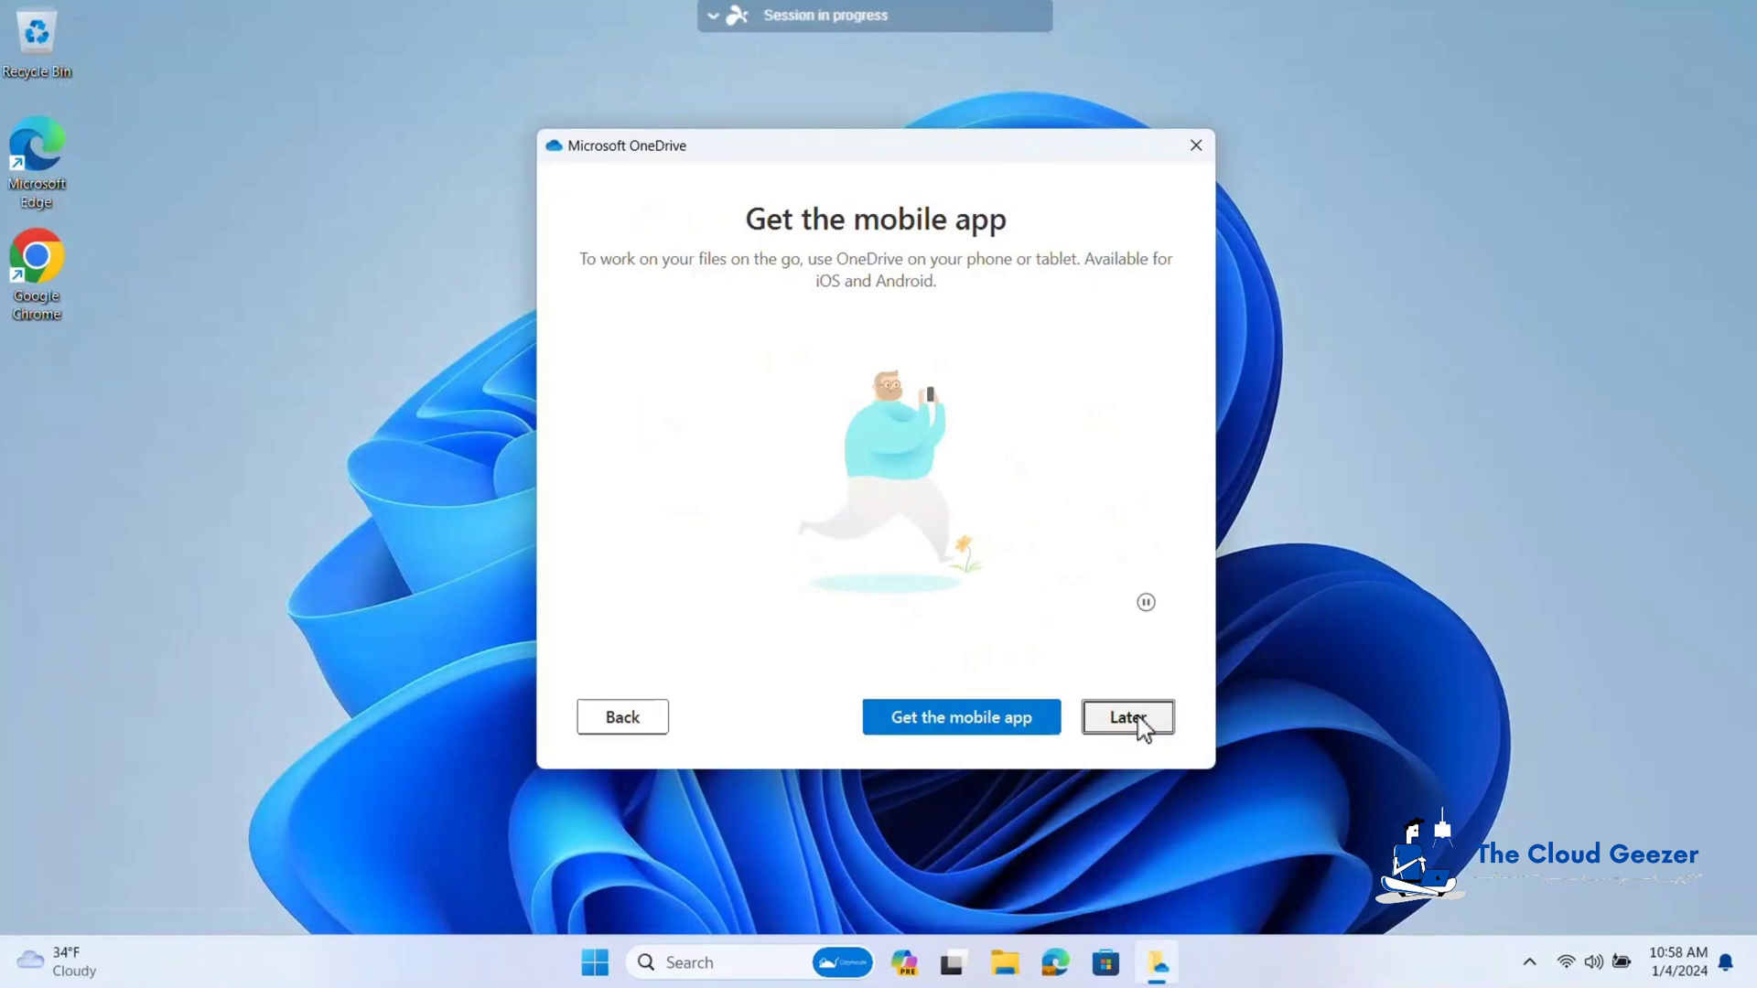
click(1141, 722)
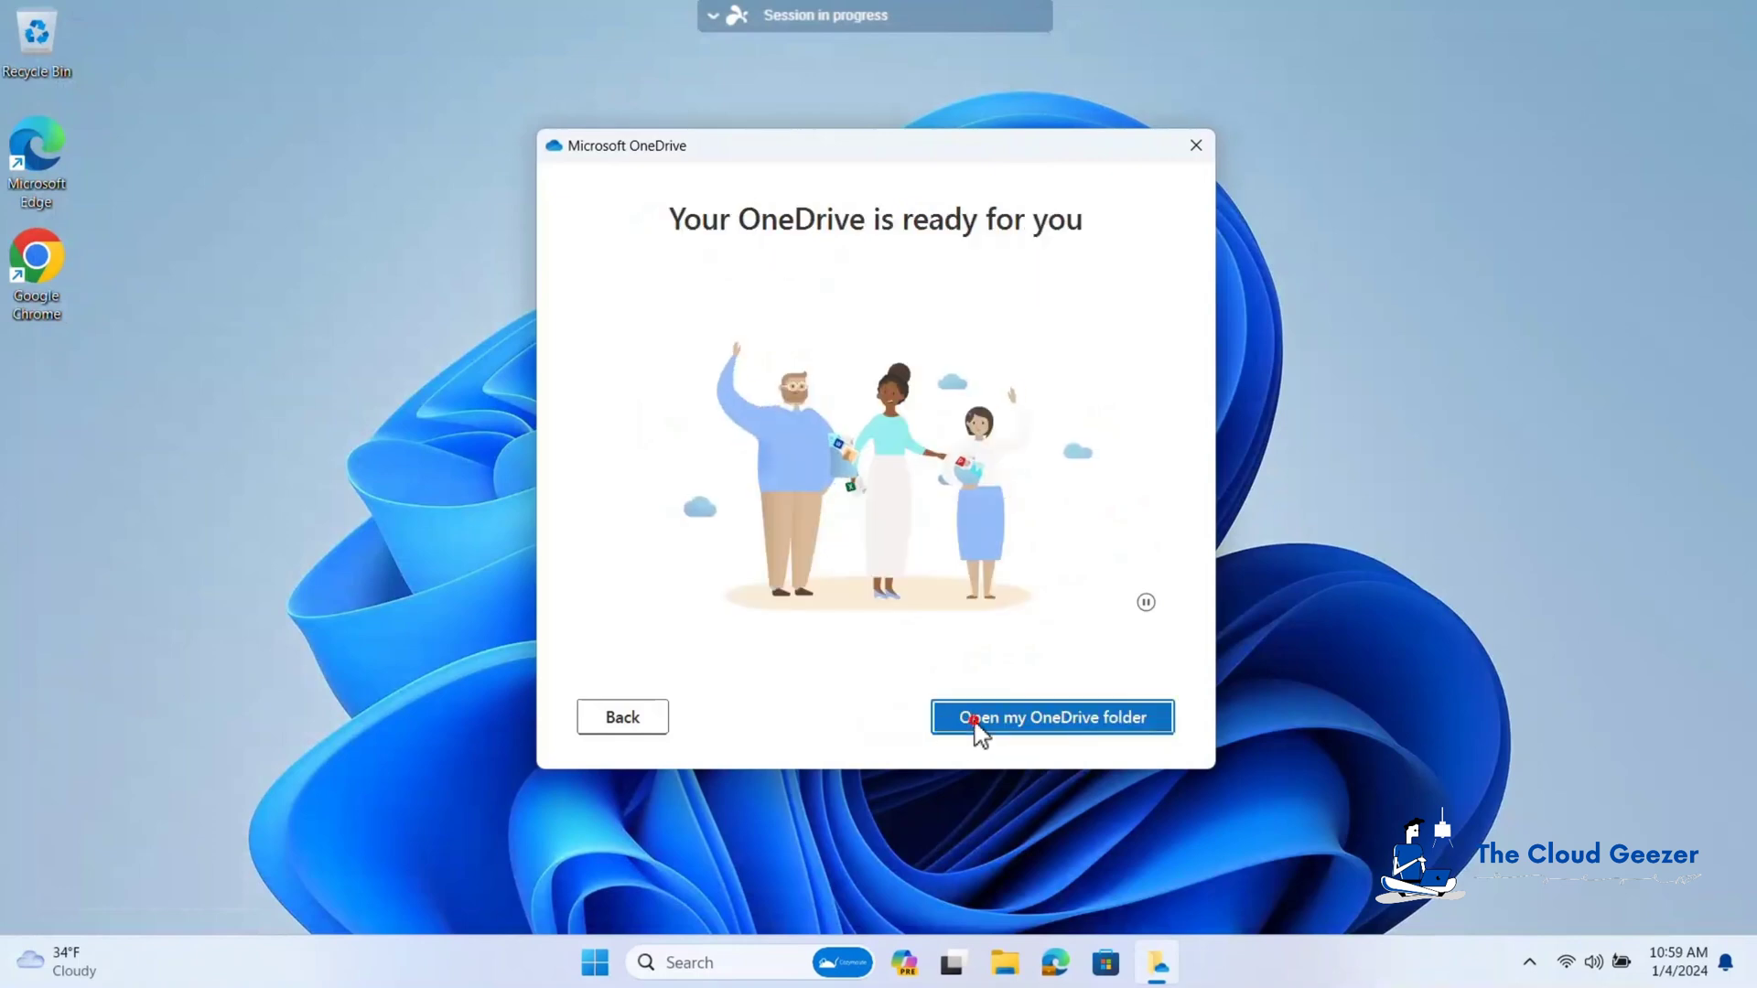
click(975, 719)
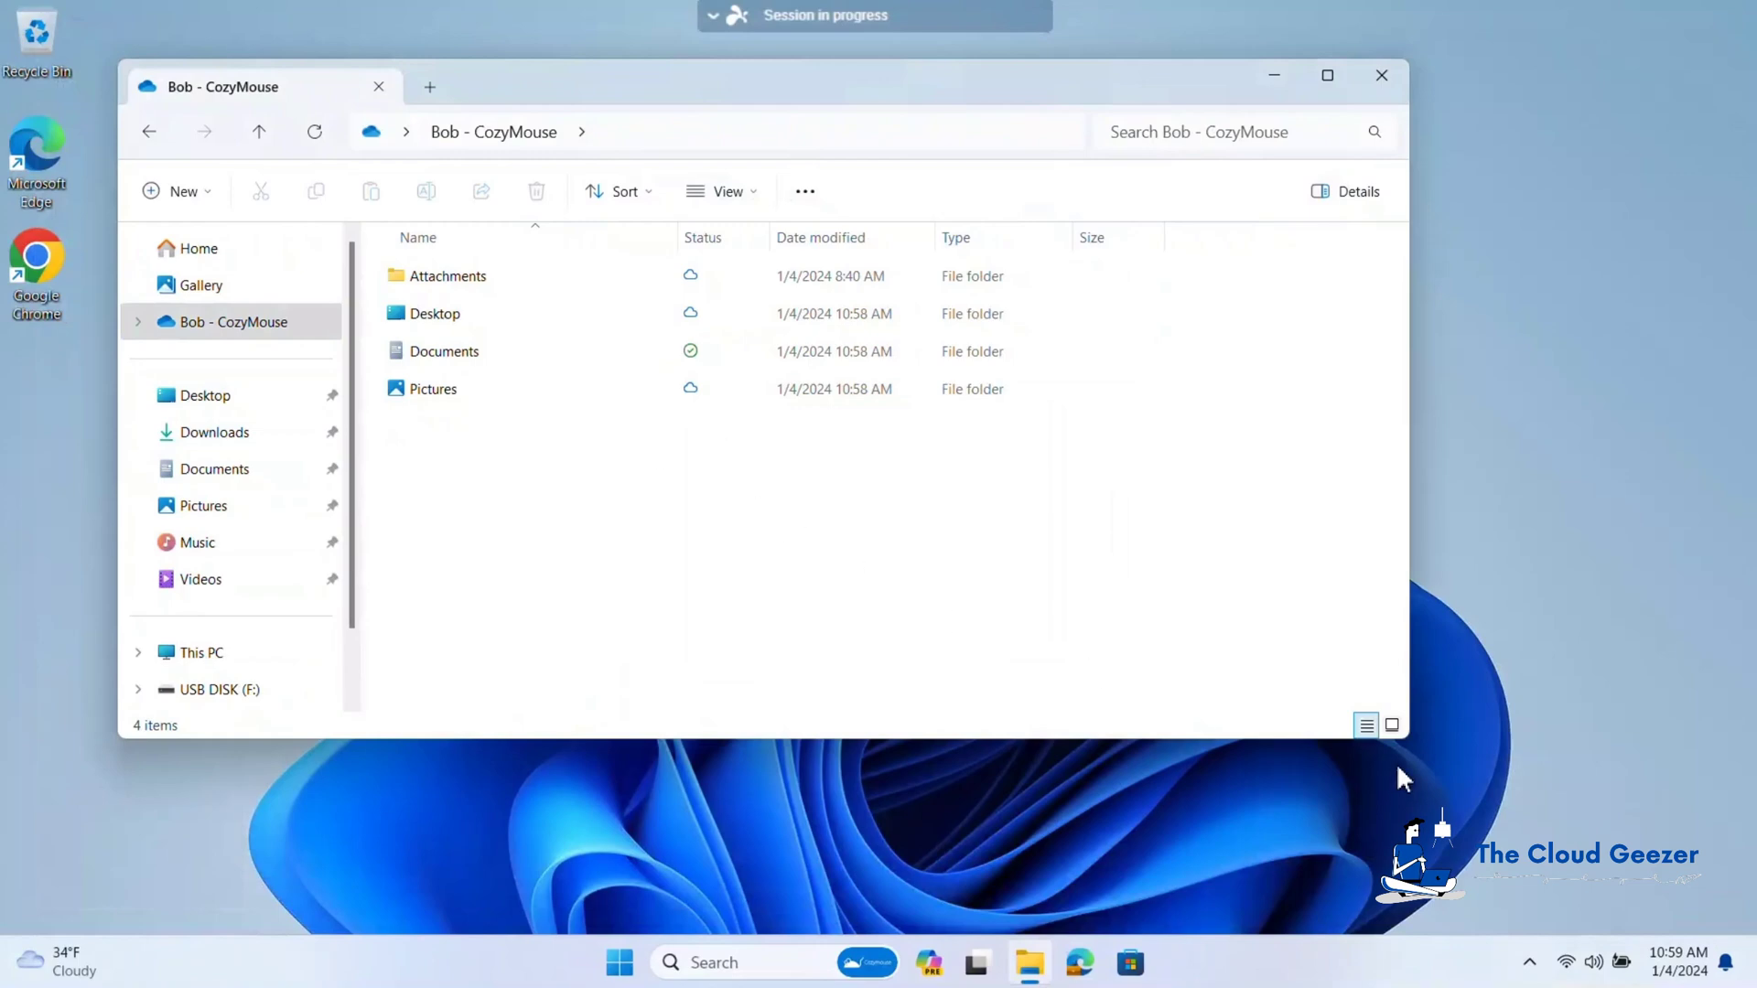
Check in OneDrive's account settings that the cozymouse.com account is syncing
click(1527, 963)
mouse_move(1590, 868)
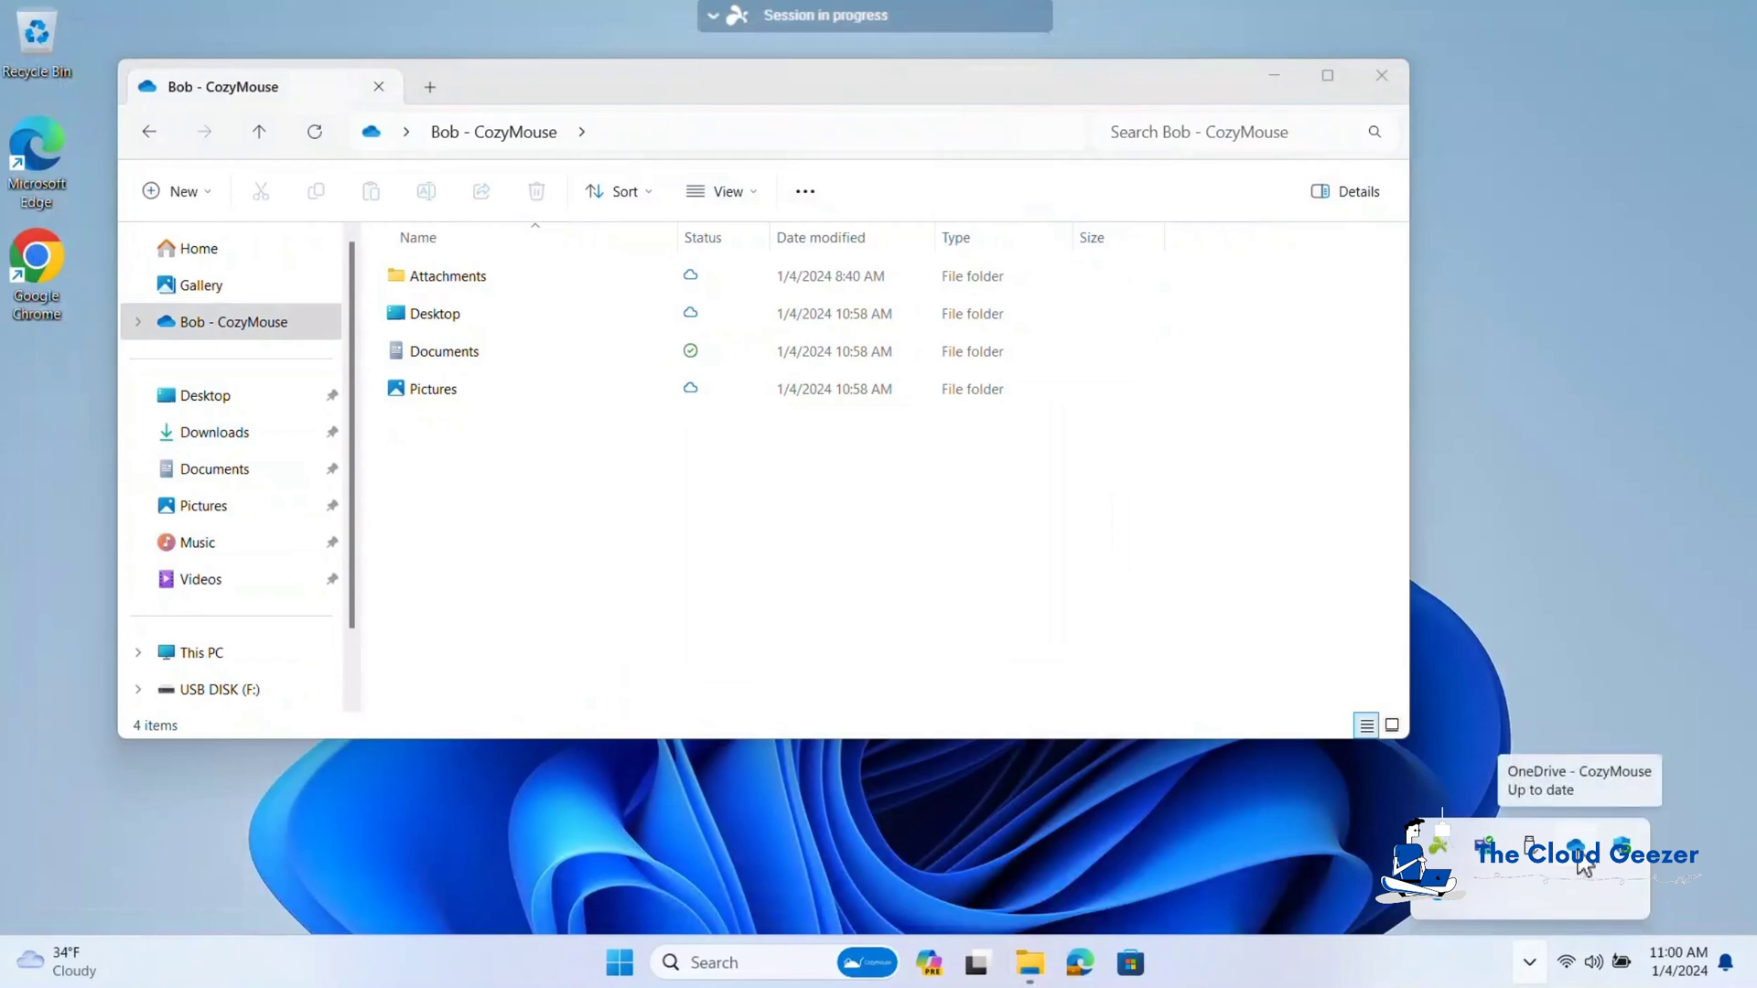
click(1580, 860)
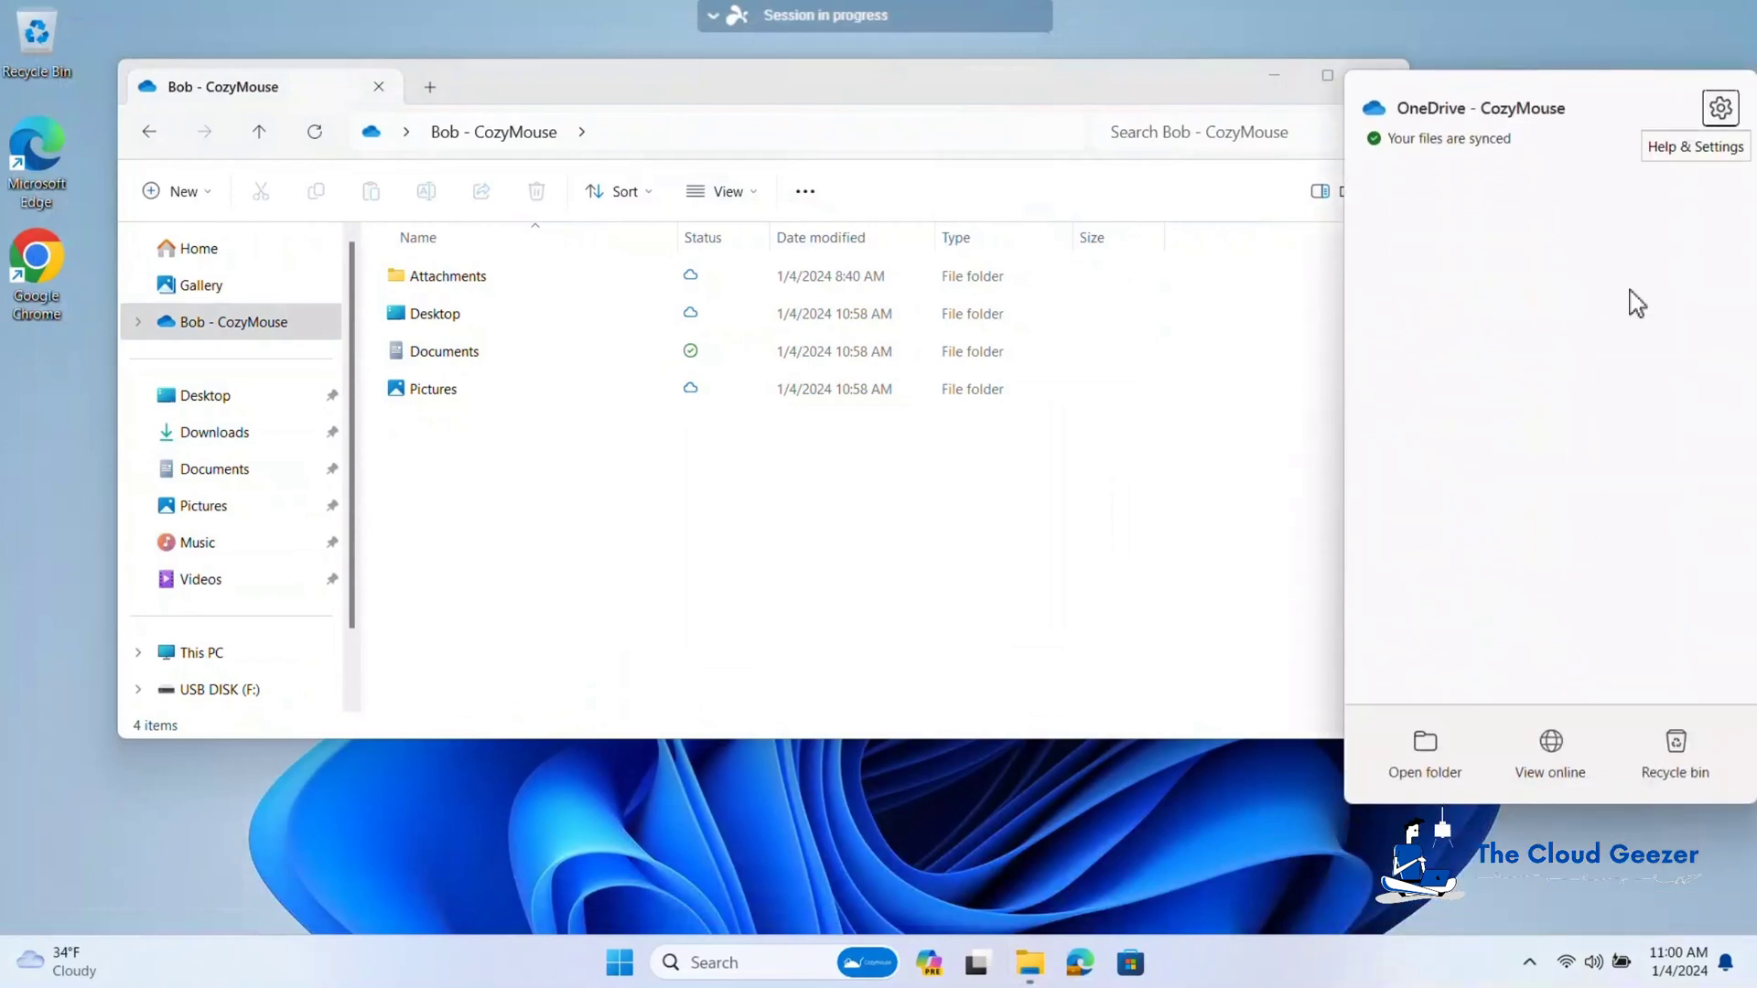
click(1719, 107)
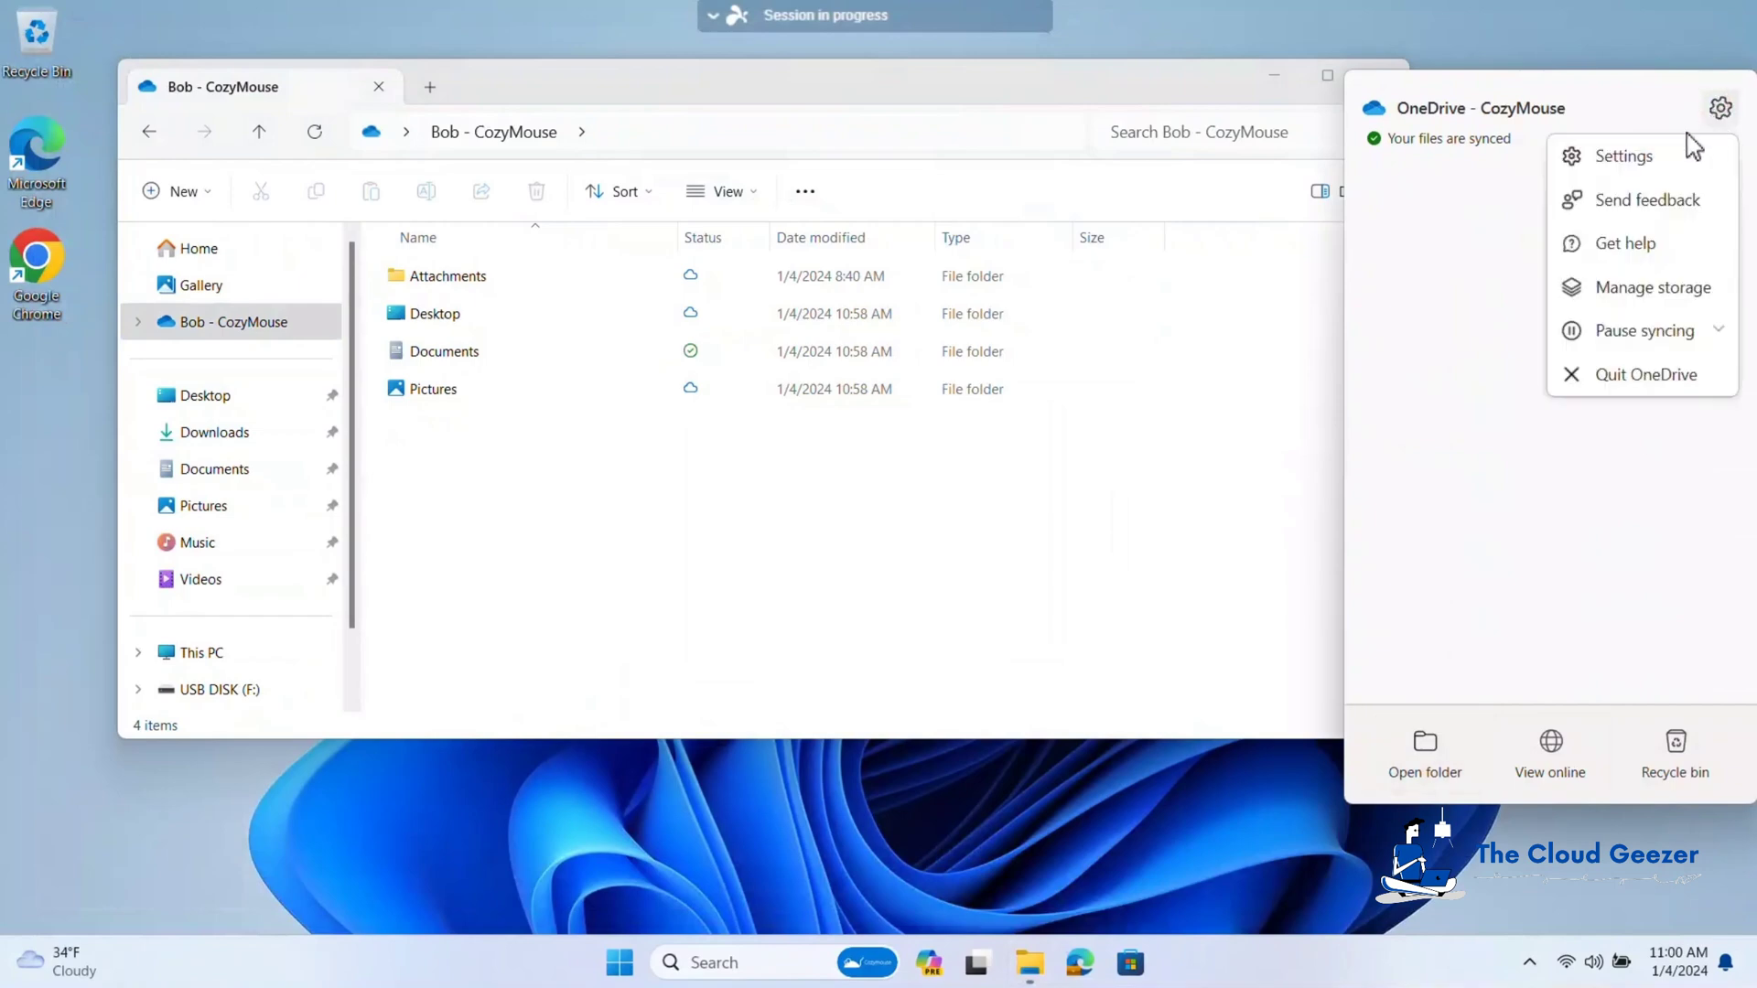
click(1629, 157)
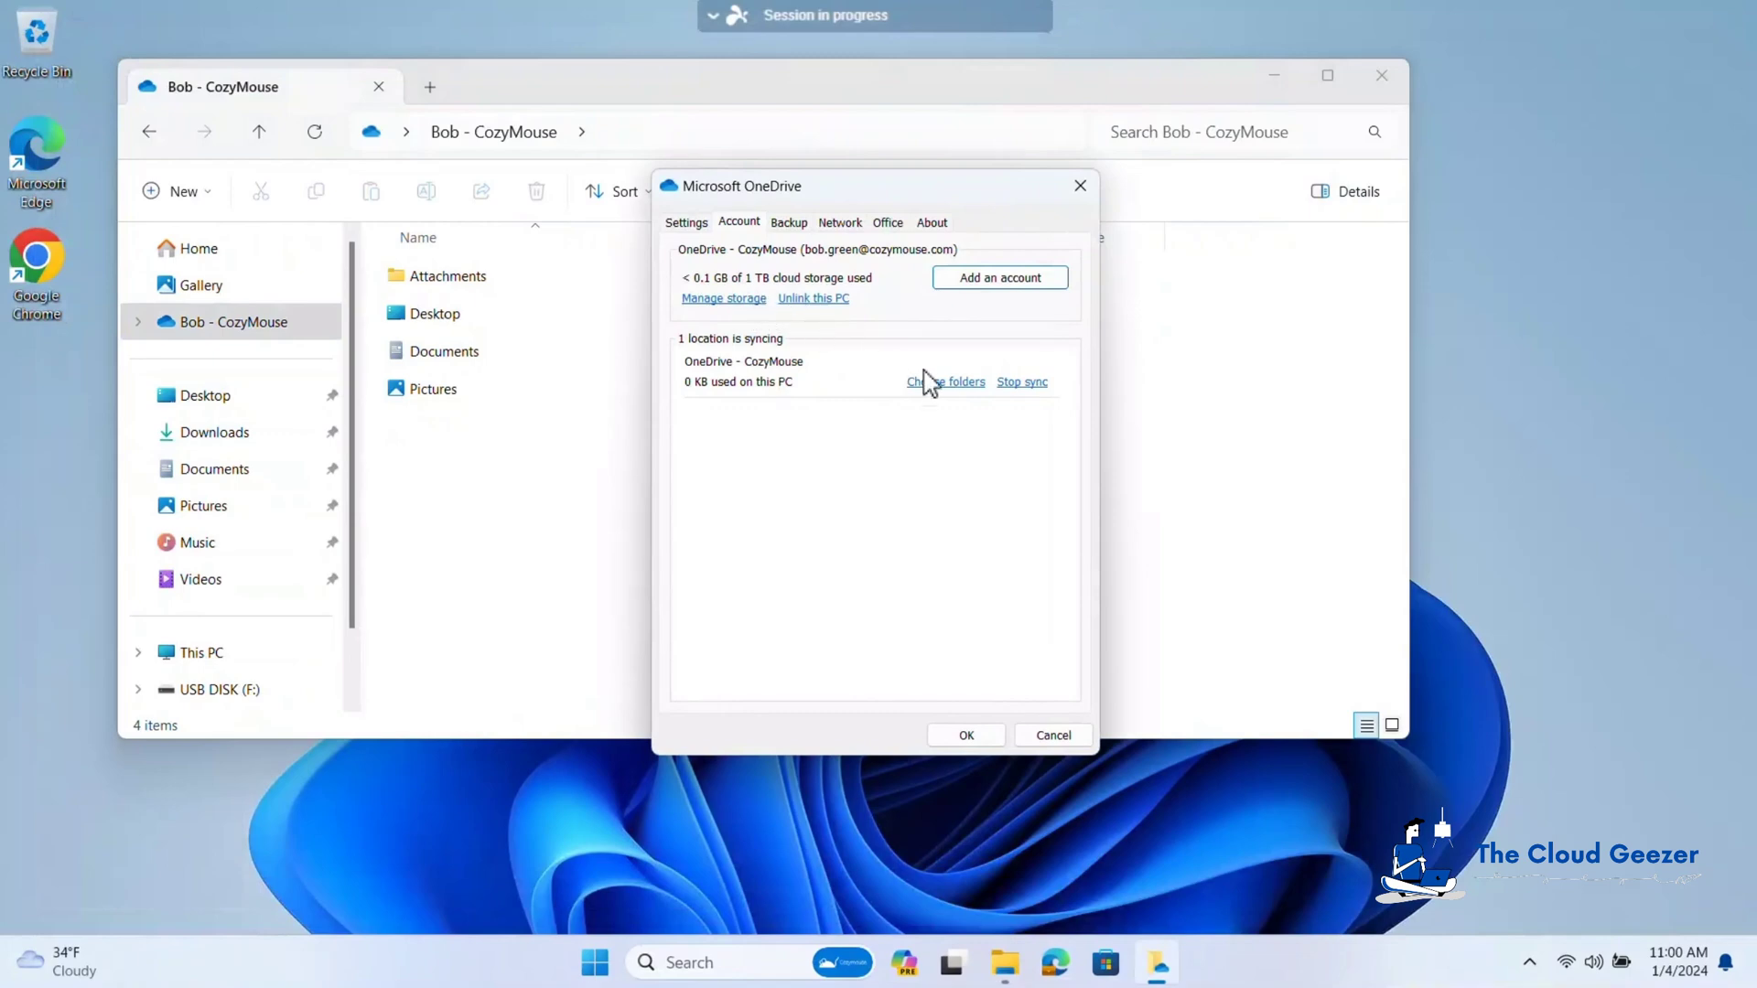
click(973, 735)
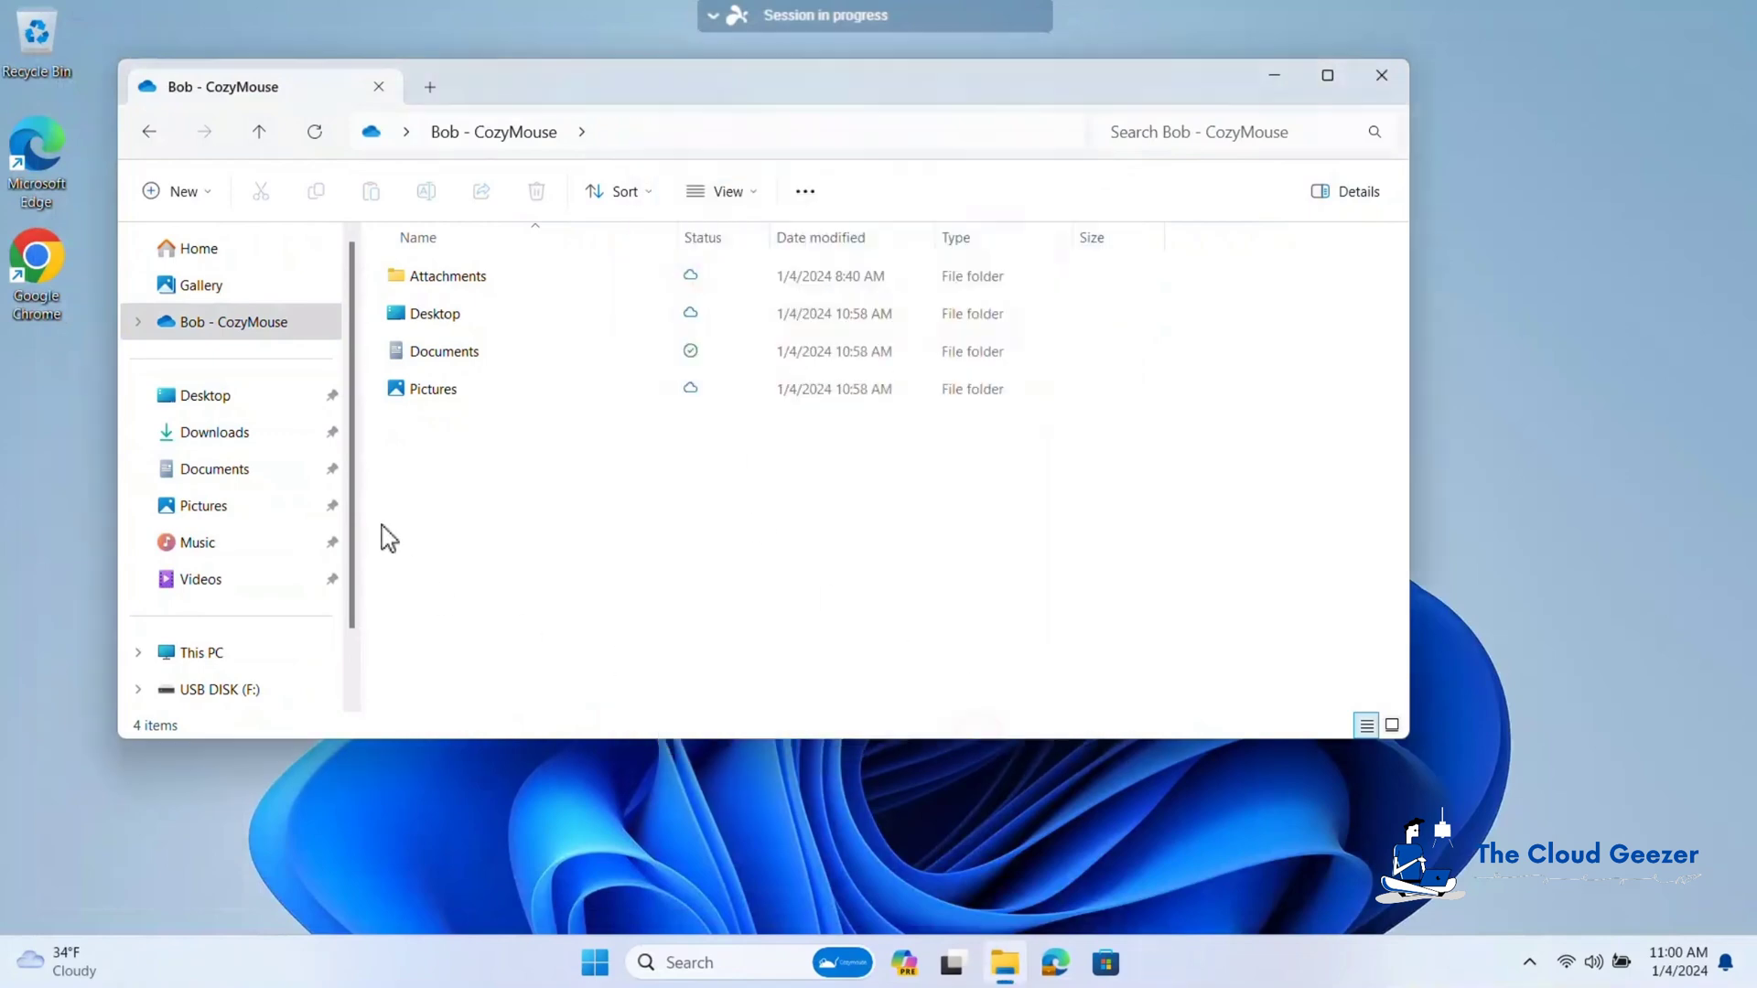
Confirm the test document is in OneDrive's Documents folder, then recheck the account settings
double_click(443, 352)
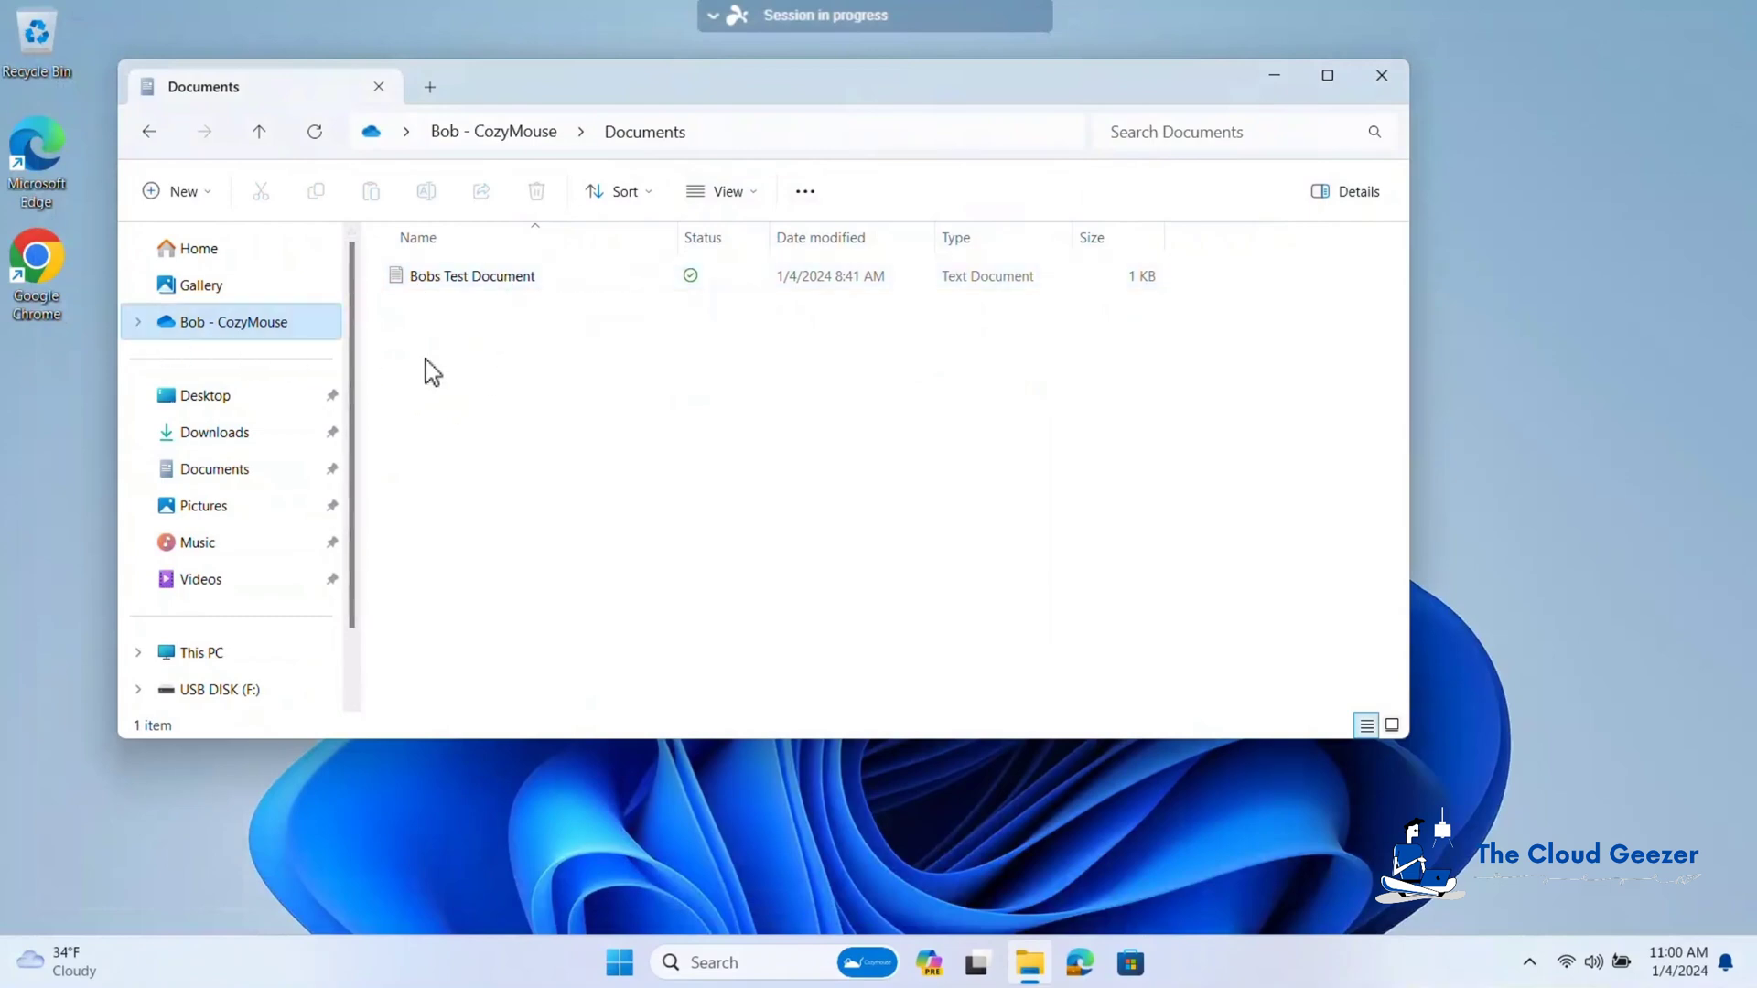
drag(355, 359, 353, 330)
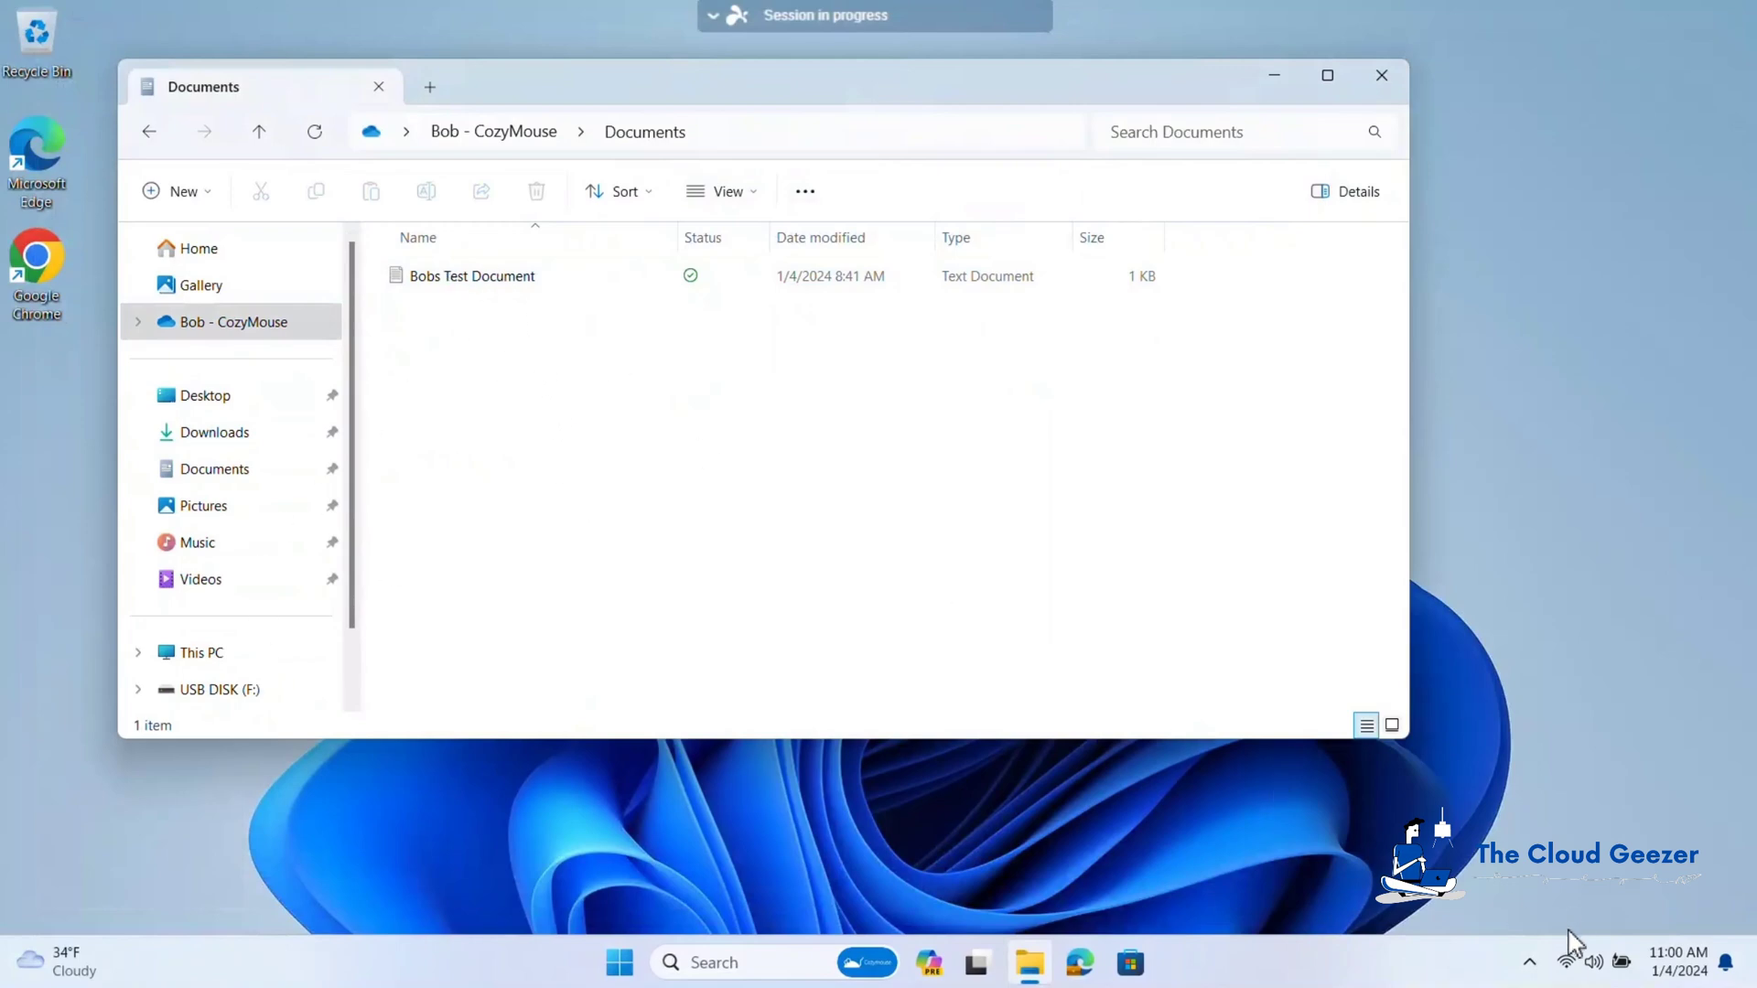
click(1529, 962)
click(1578, 852)
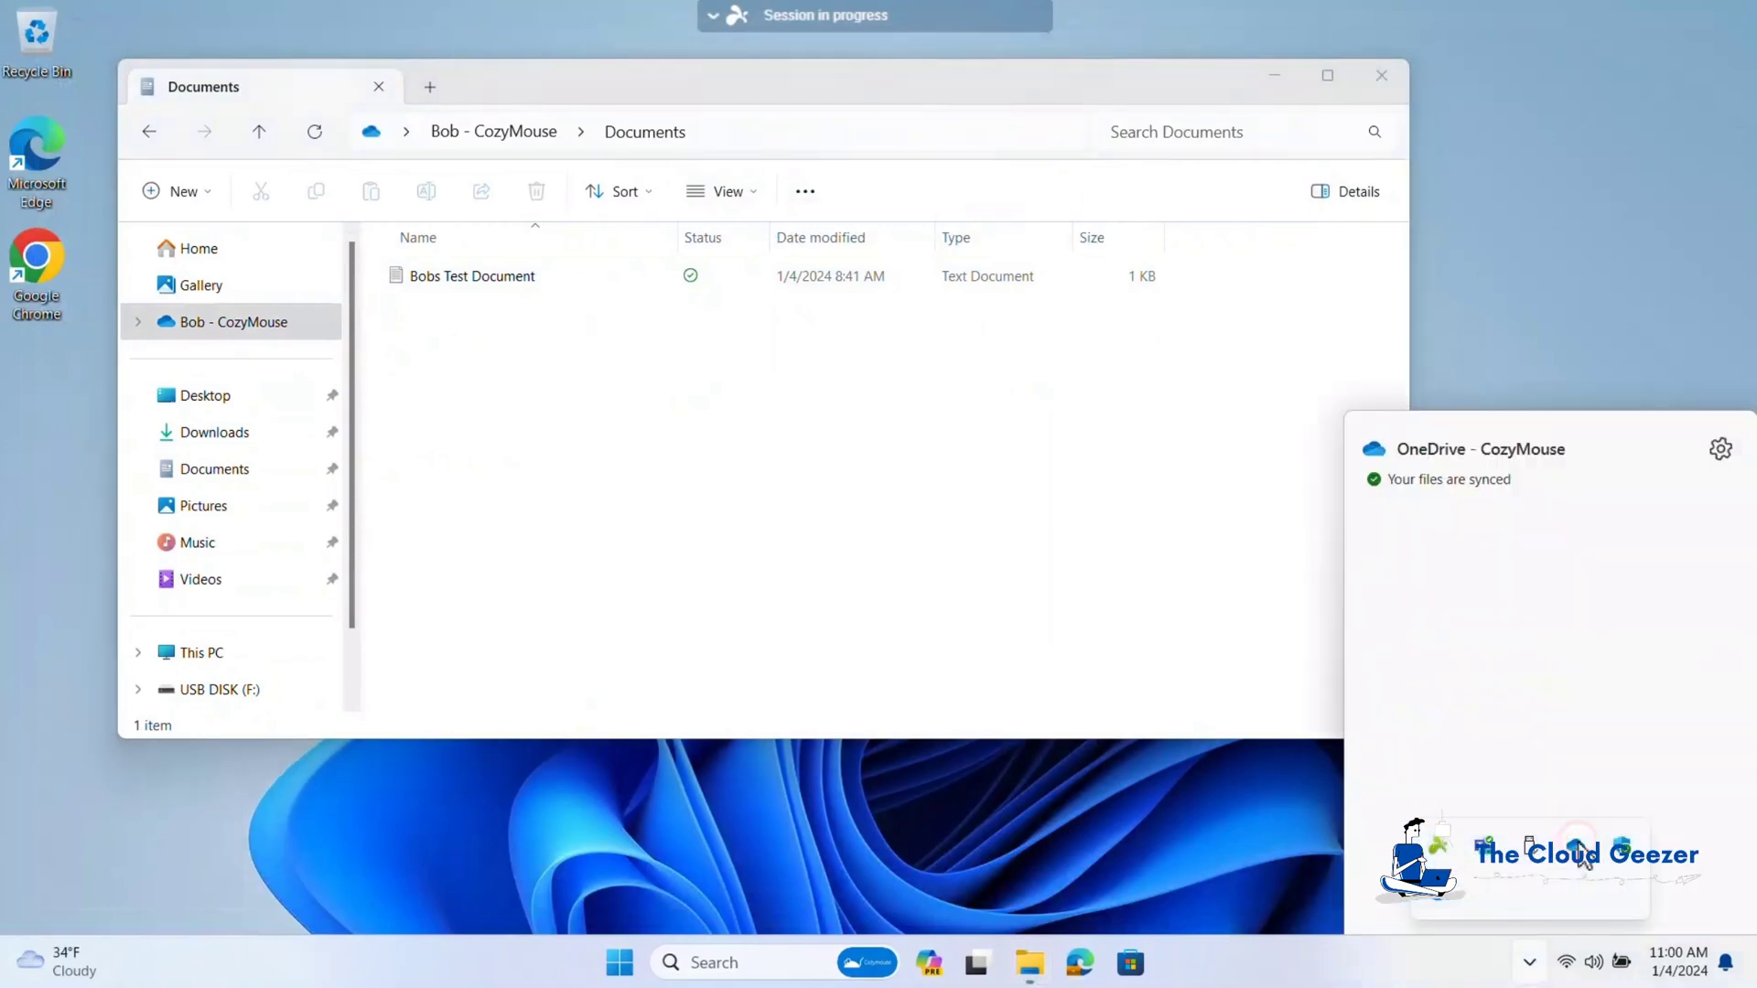
click(1720, 108)
click(1677, 157)
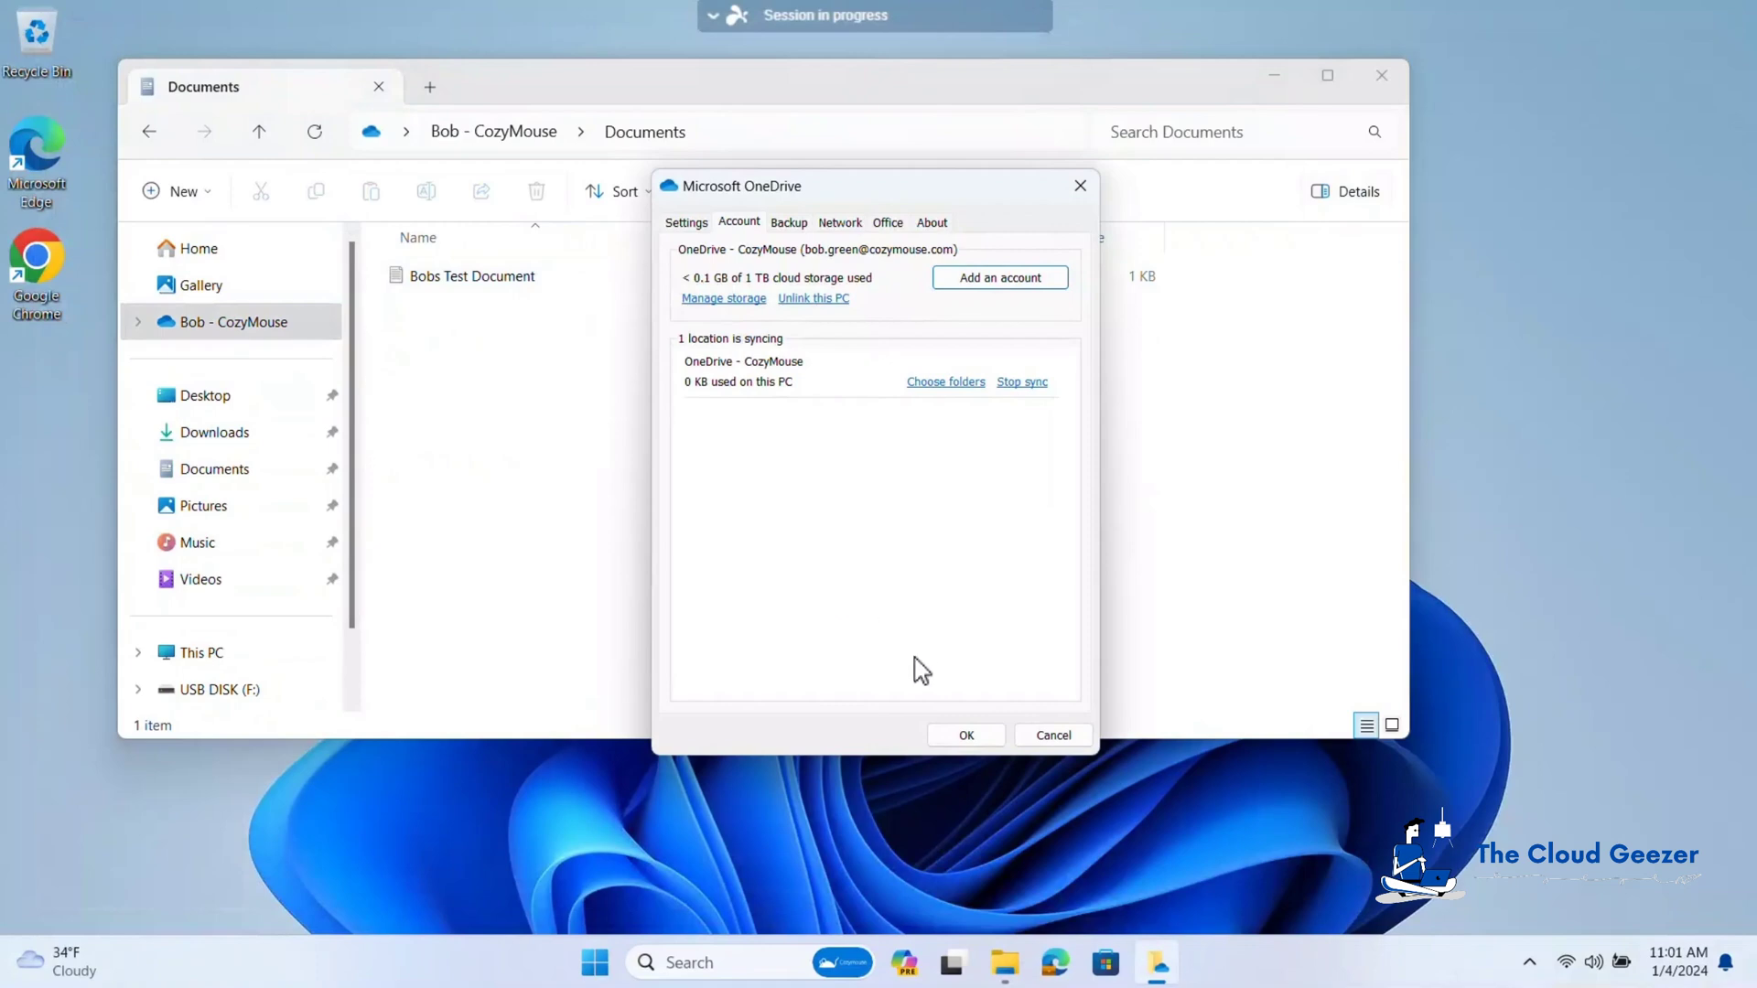
click(990, 736)
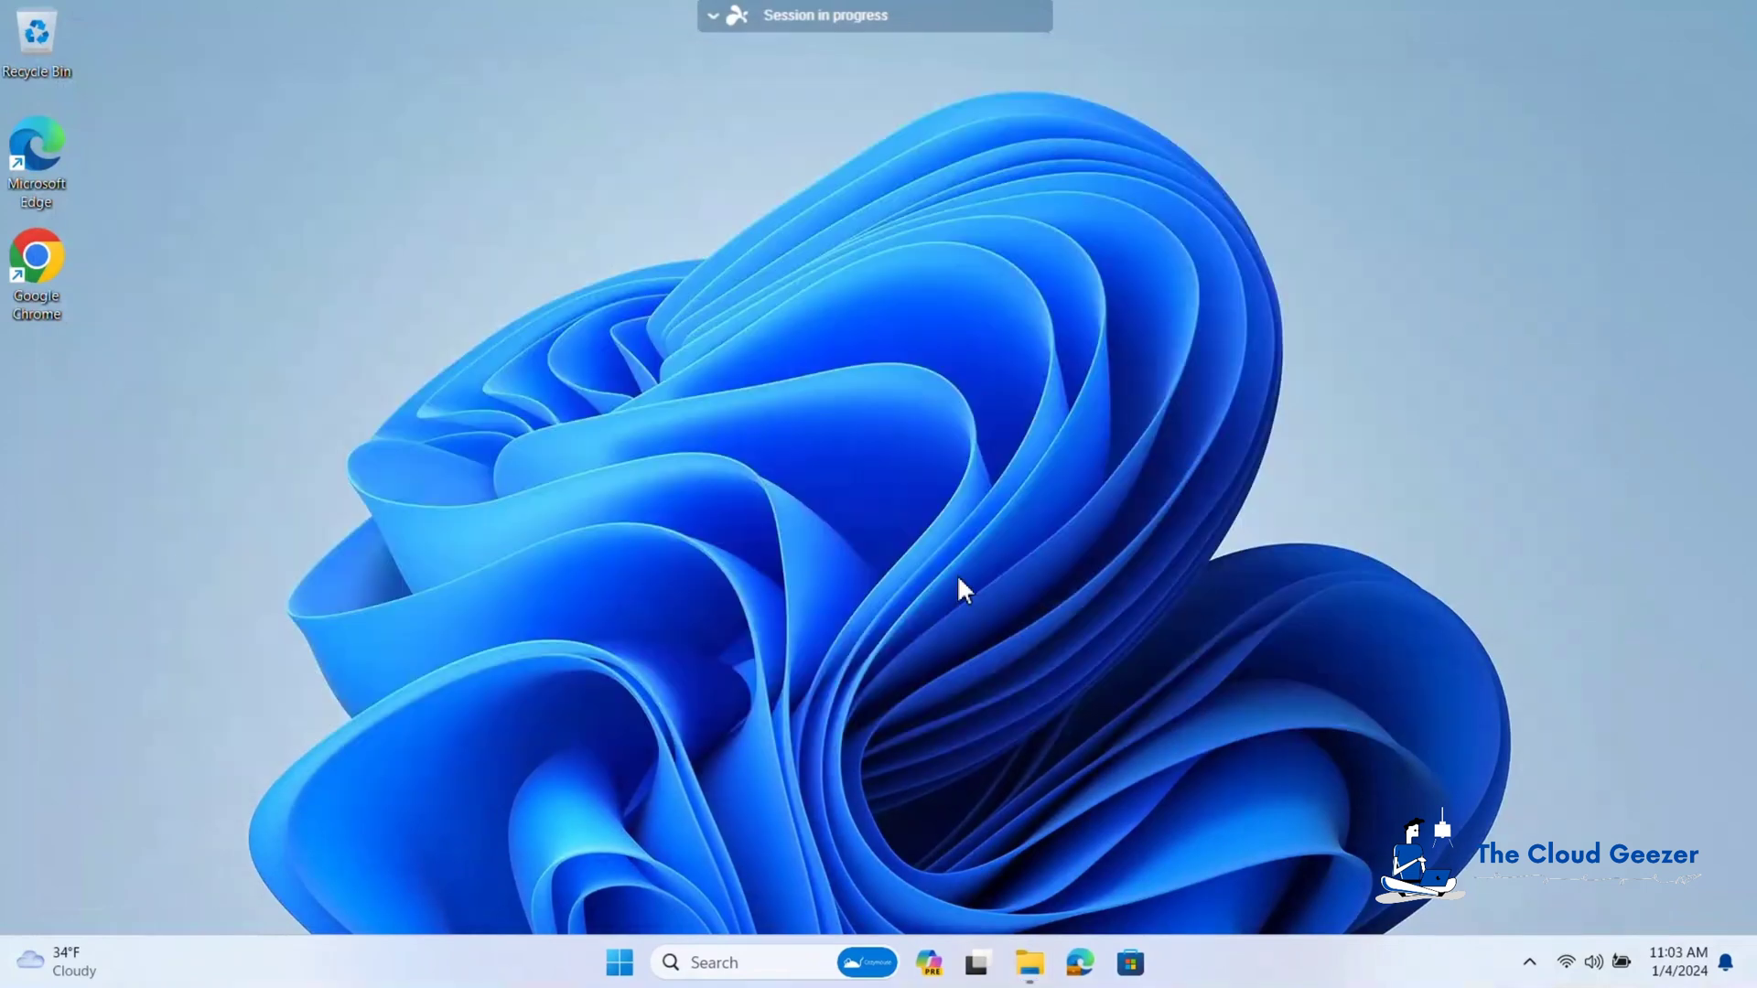
Launch classic Outlook from Start search and show the formula1.cc account's Outlook Today
click(621, 962)
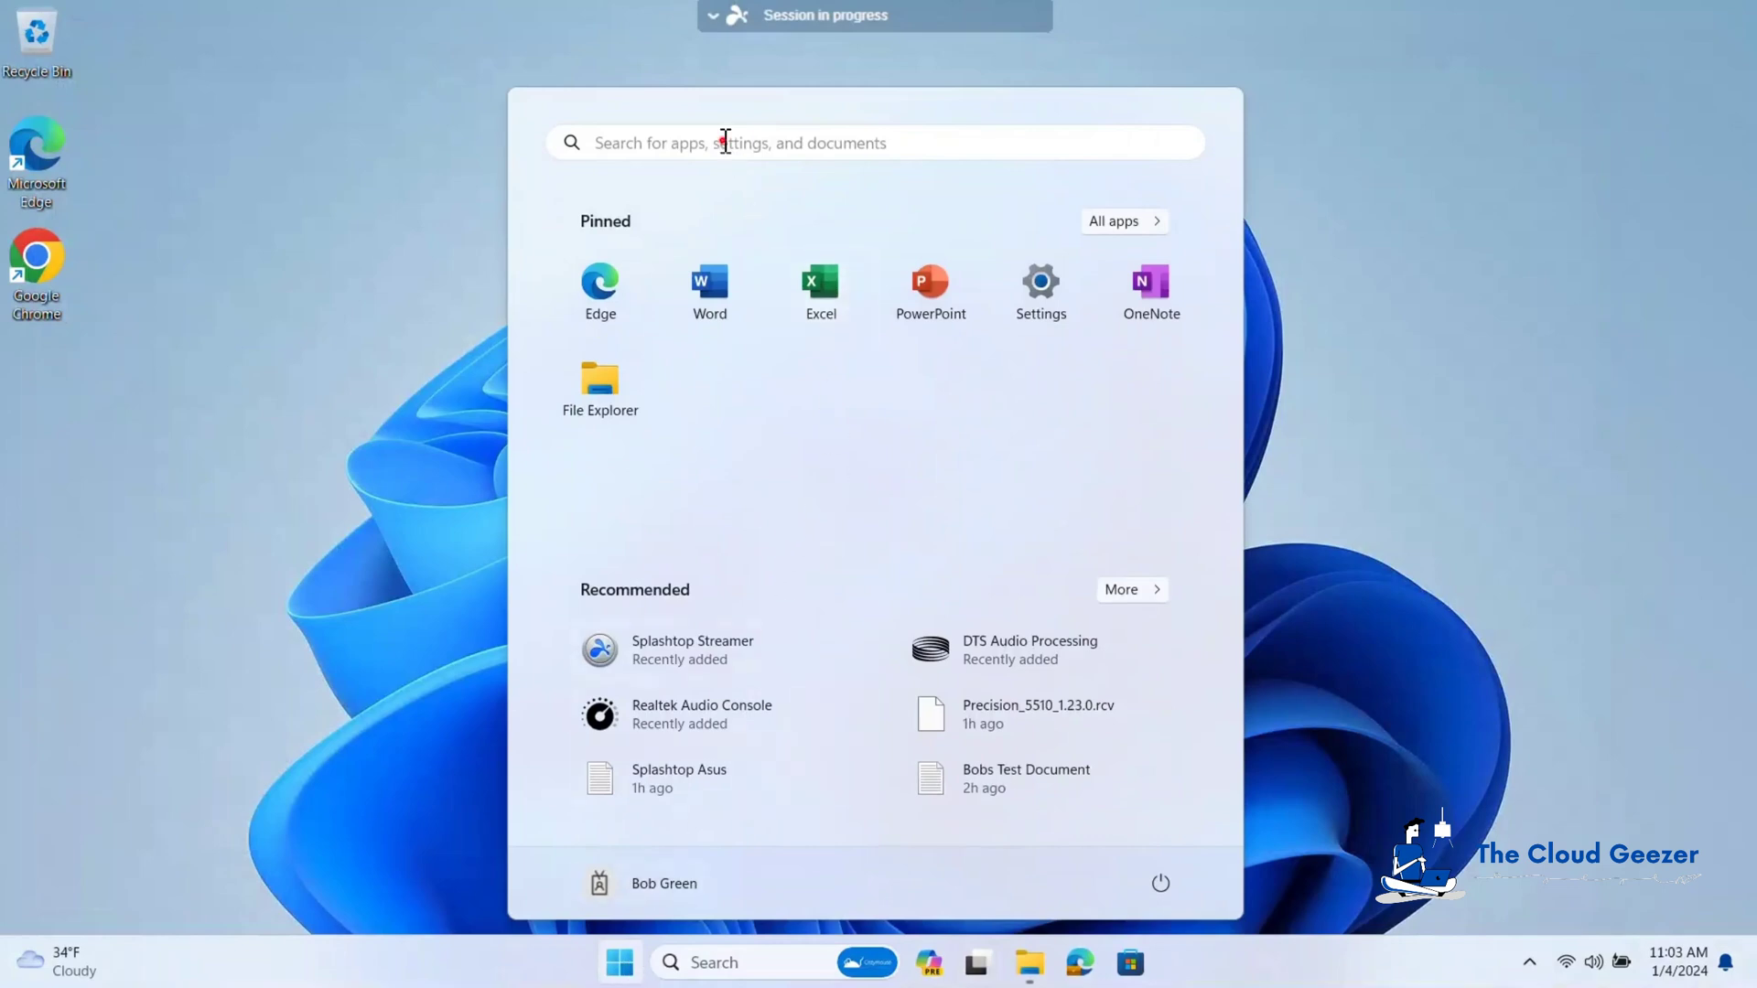
click(726, 141)
text(outlook)
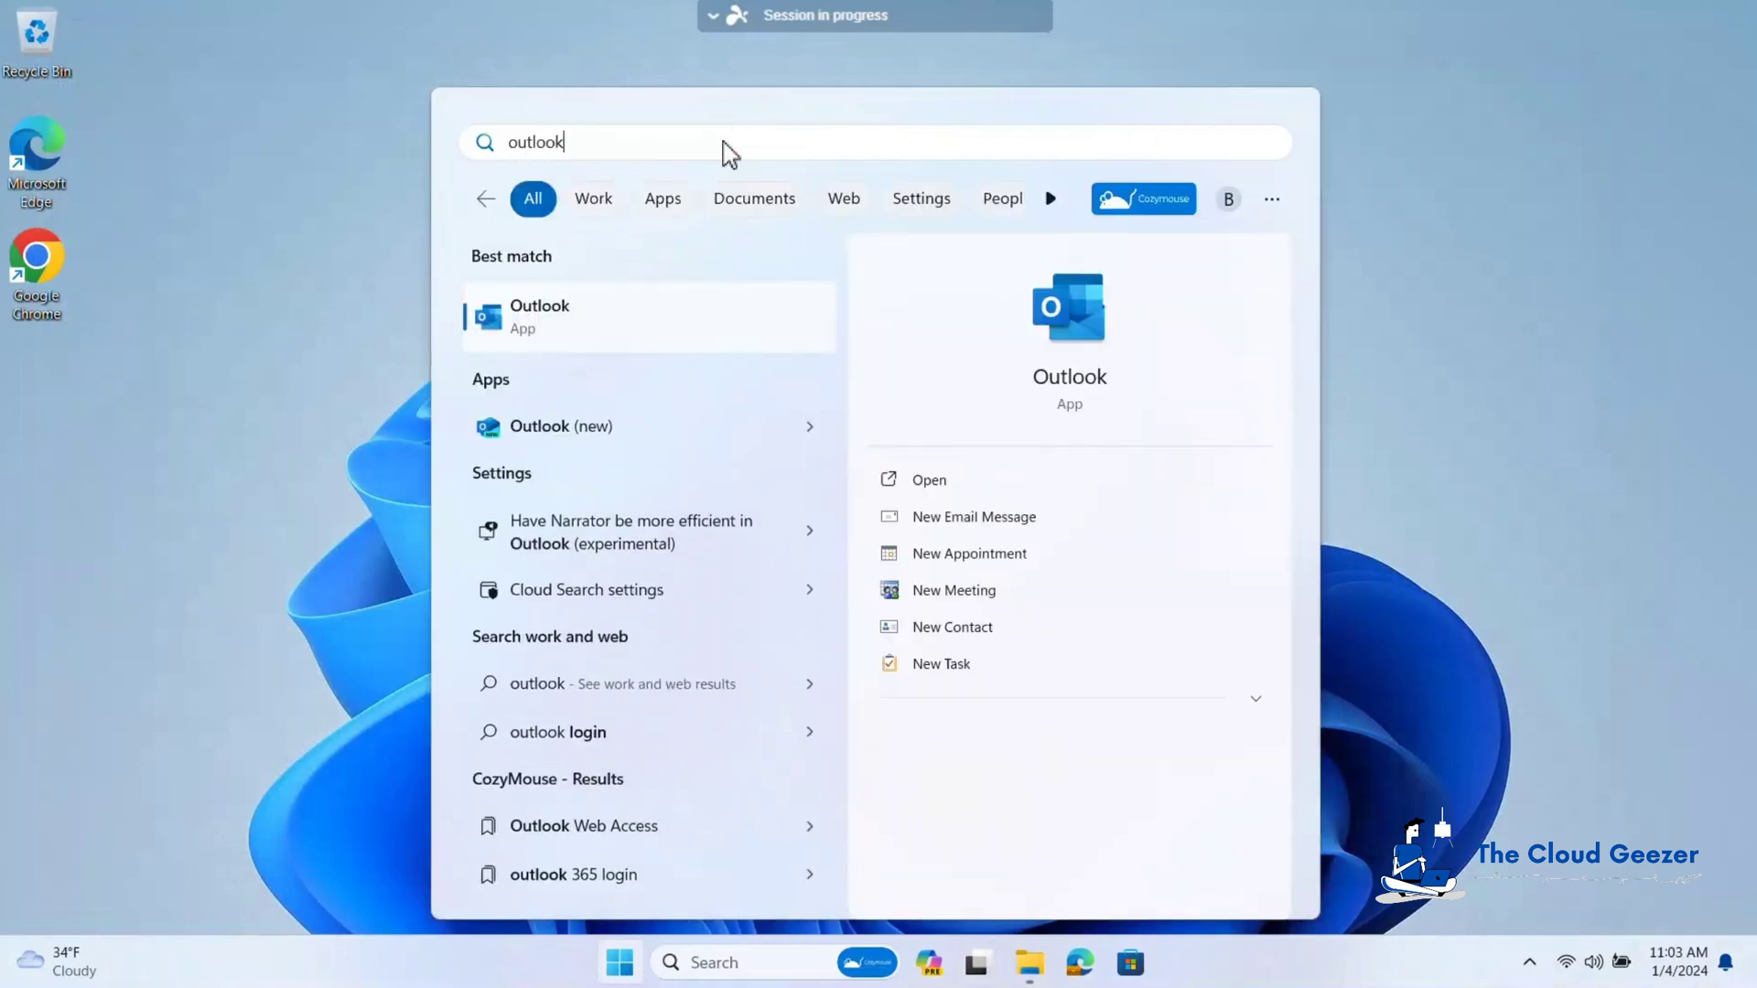
click(591, 320)
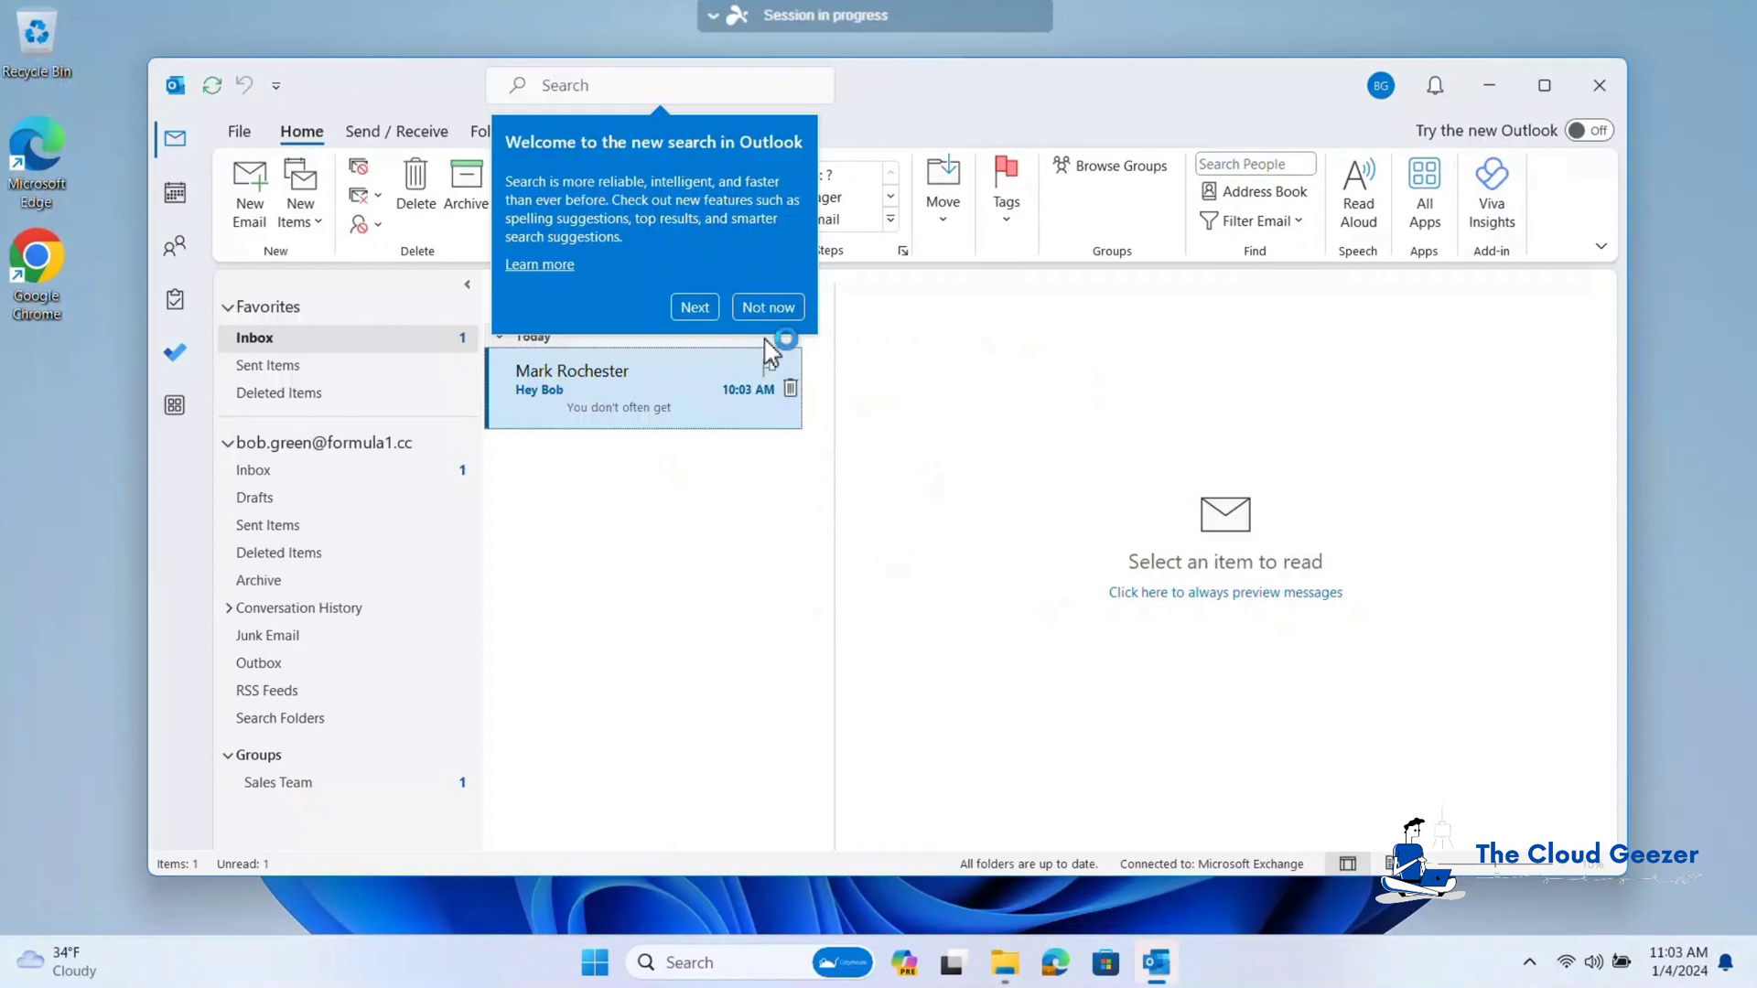
click(767, 307)
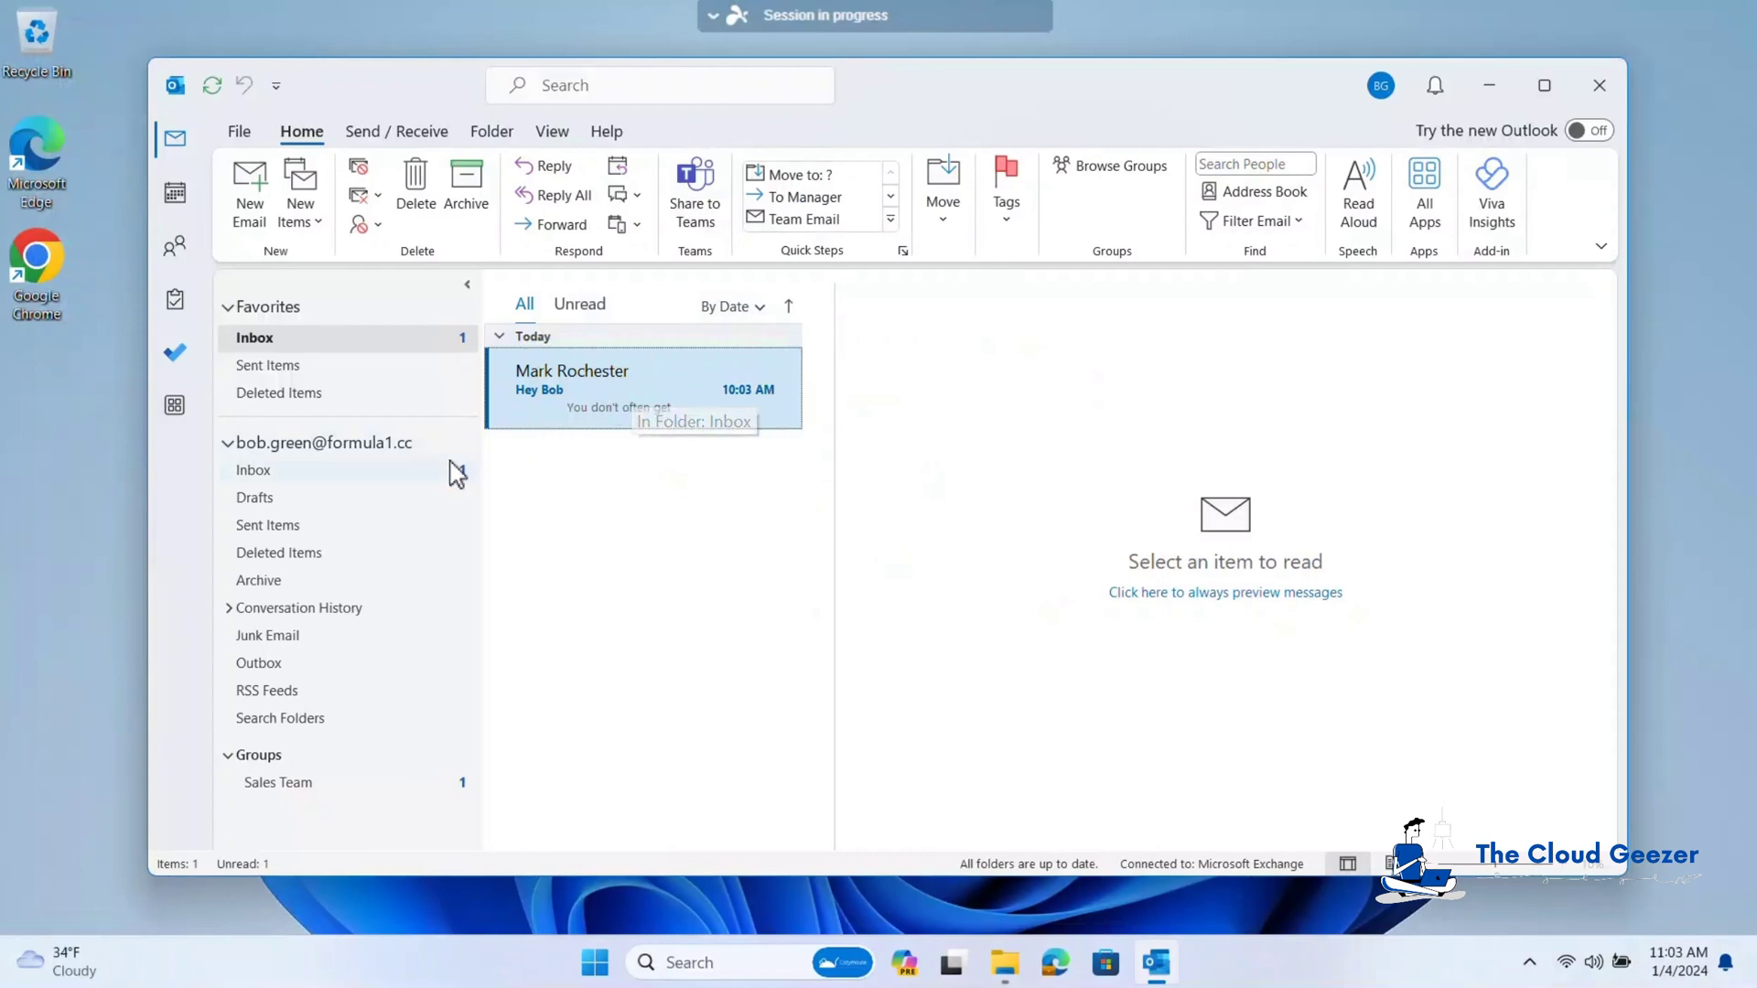
click(346, 458)
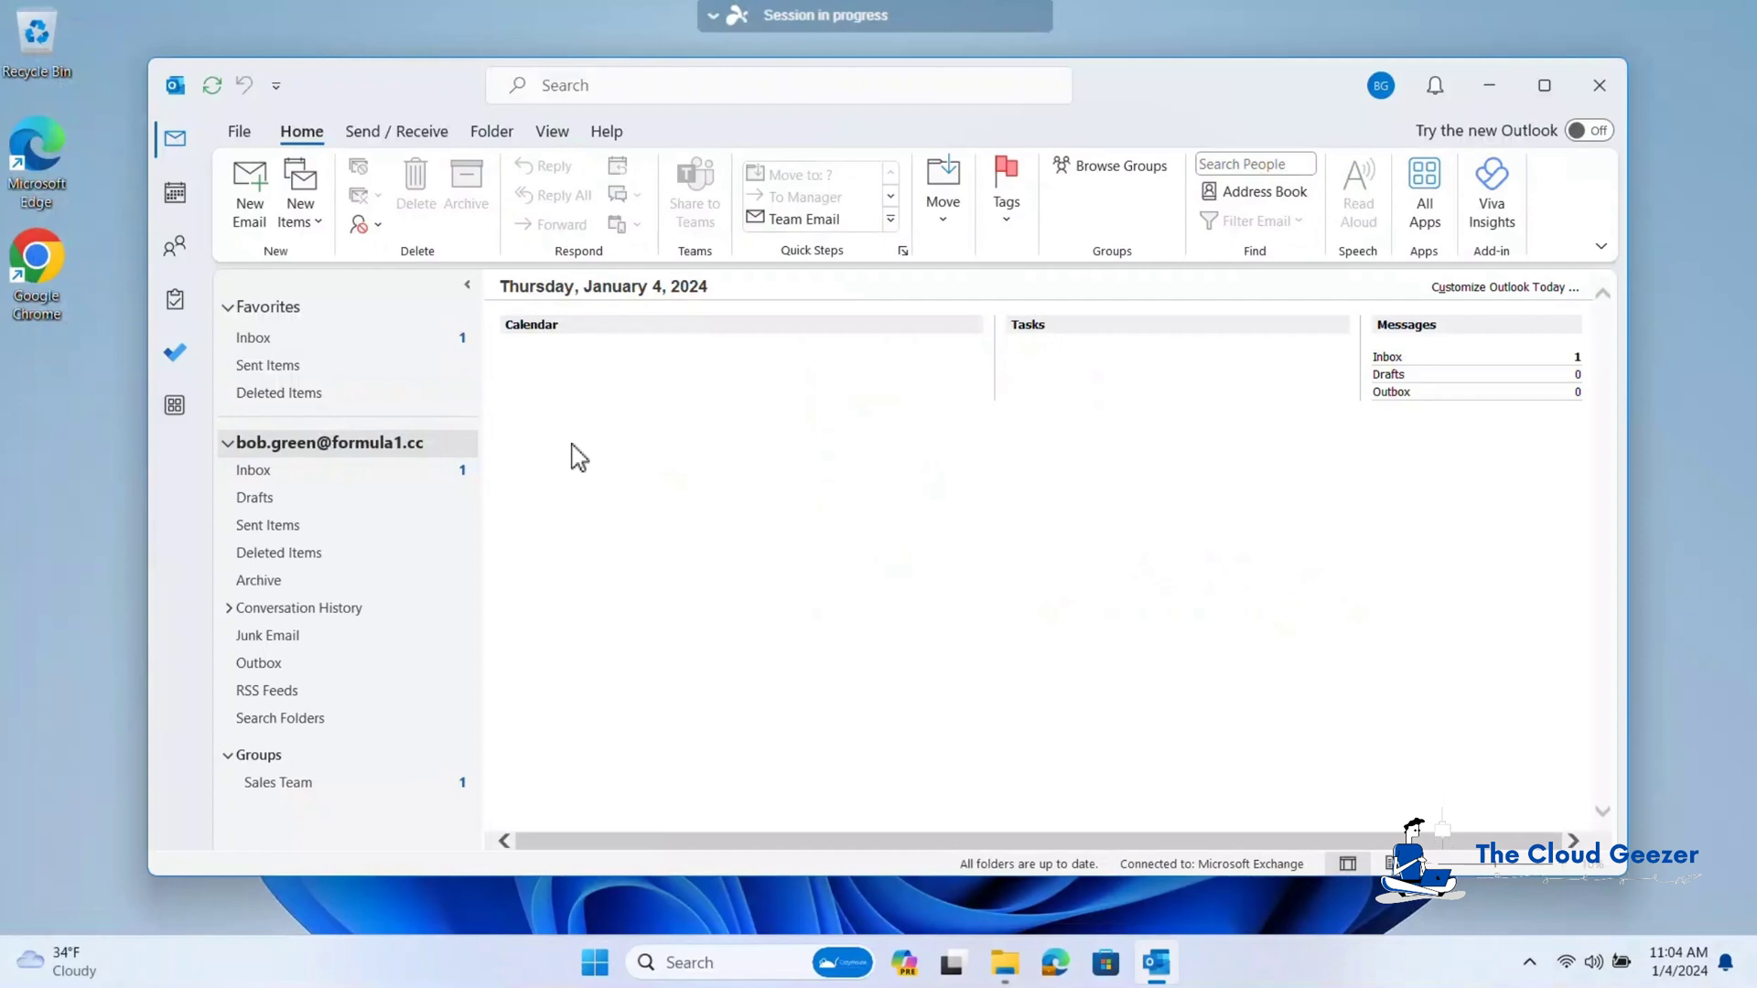
Open the formula1.cc account's Inbox to view its one unread message
click(426, 469)
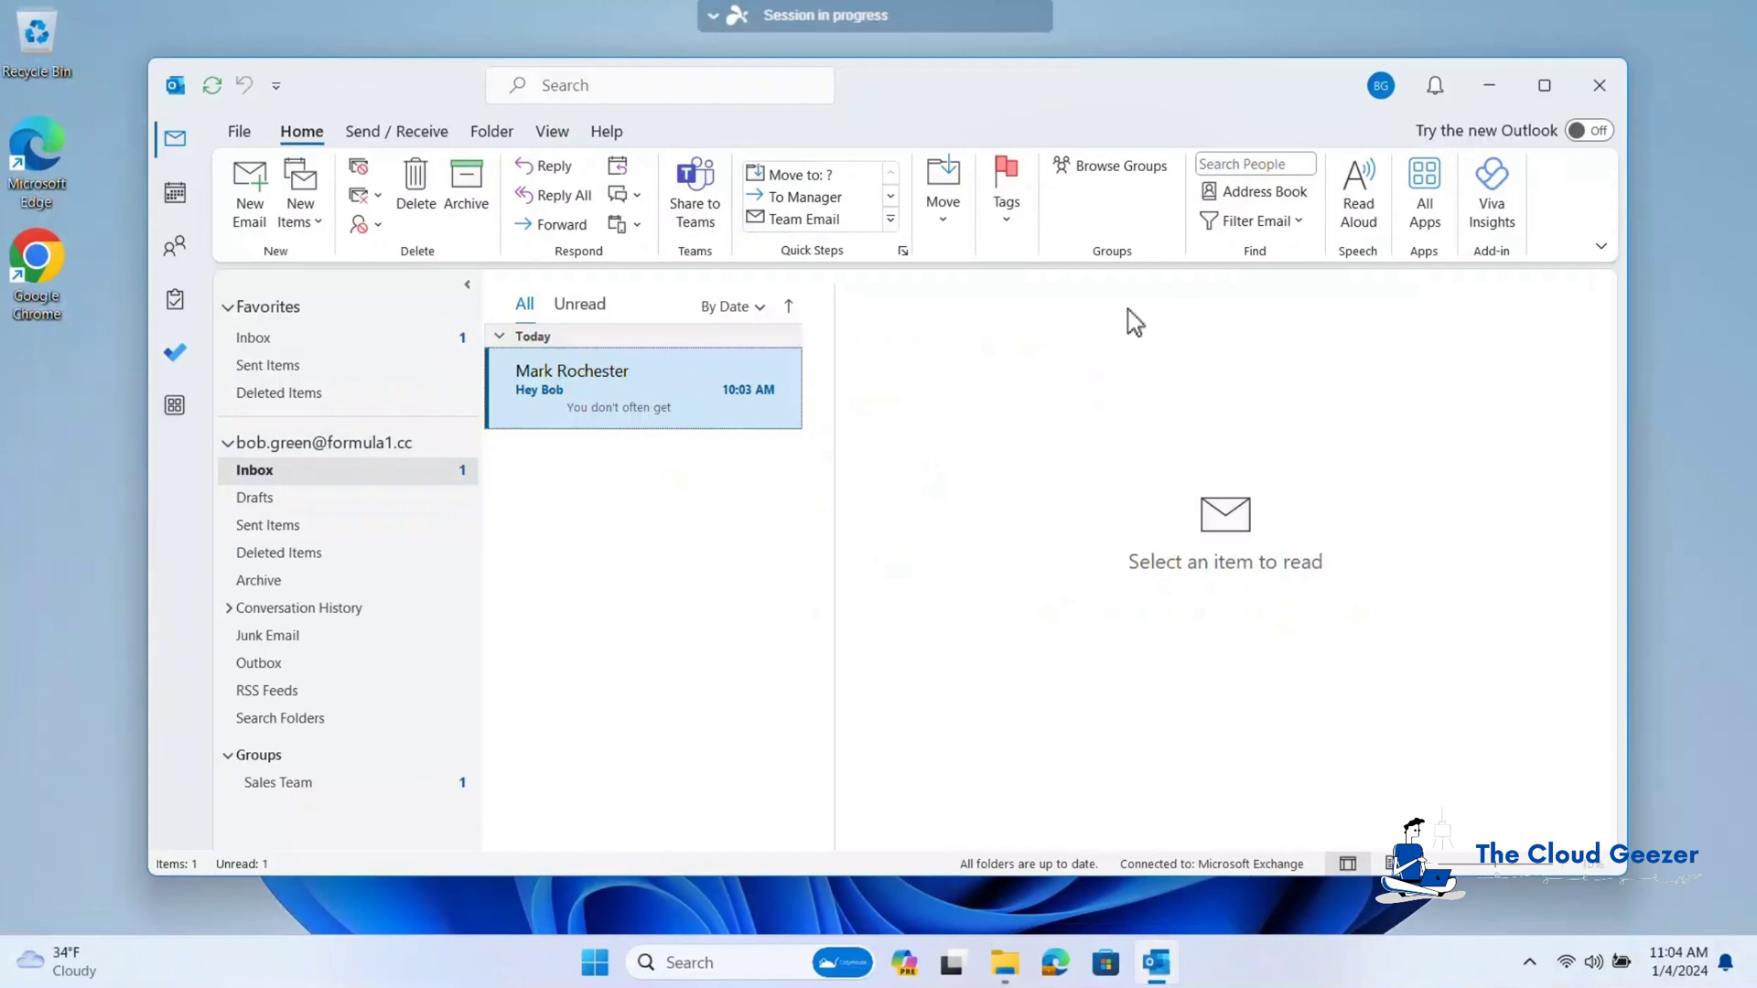
Open Control Panel from search and view its items as Small icons
click(1599, 85)
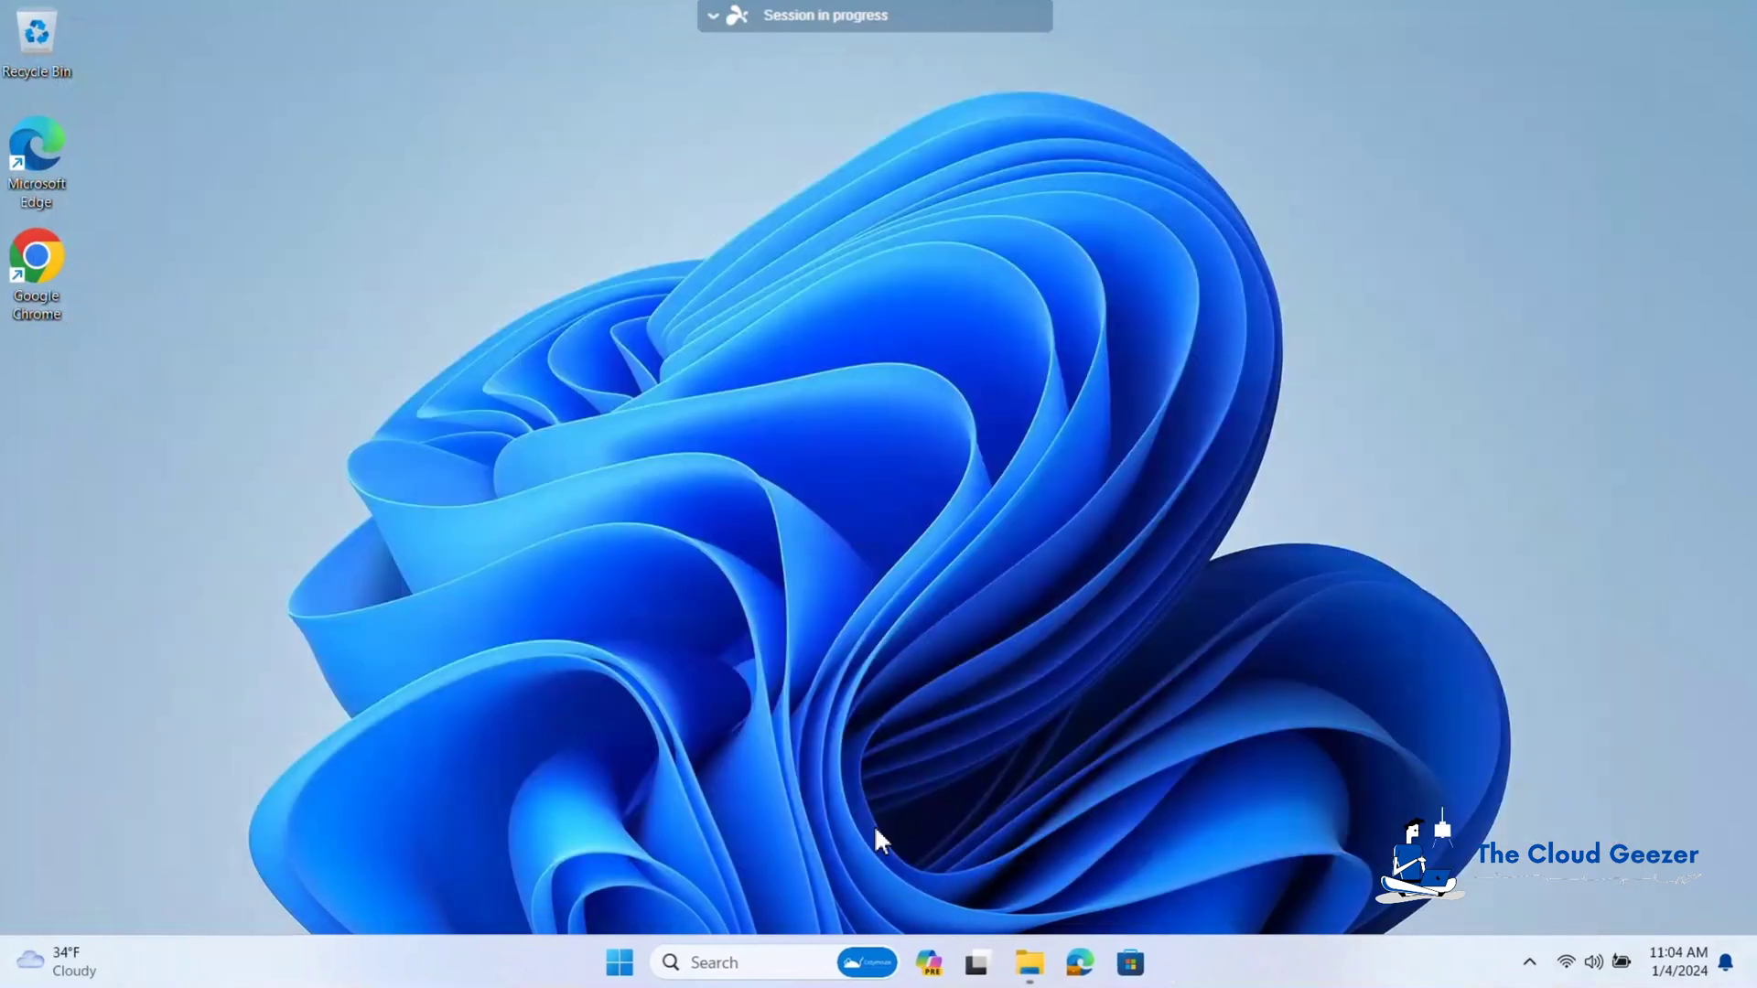
click(785, 961)
text(control)
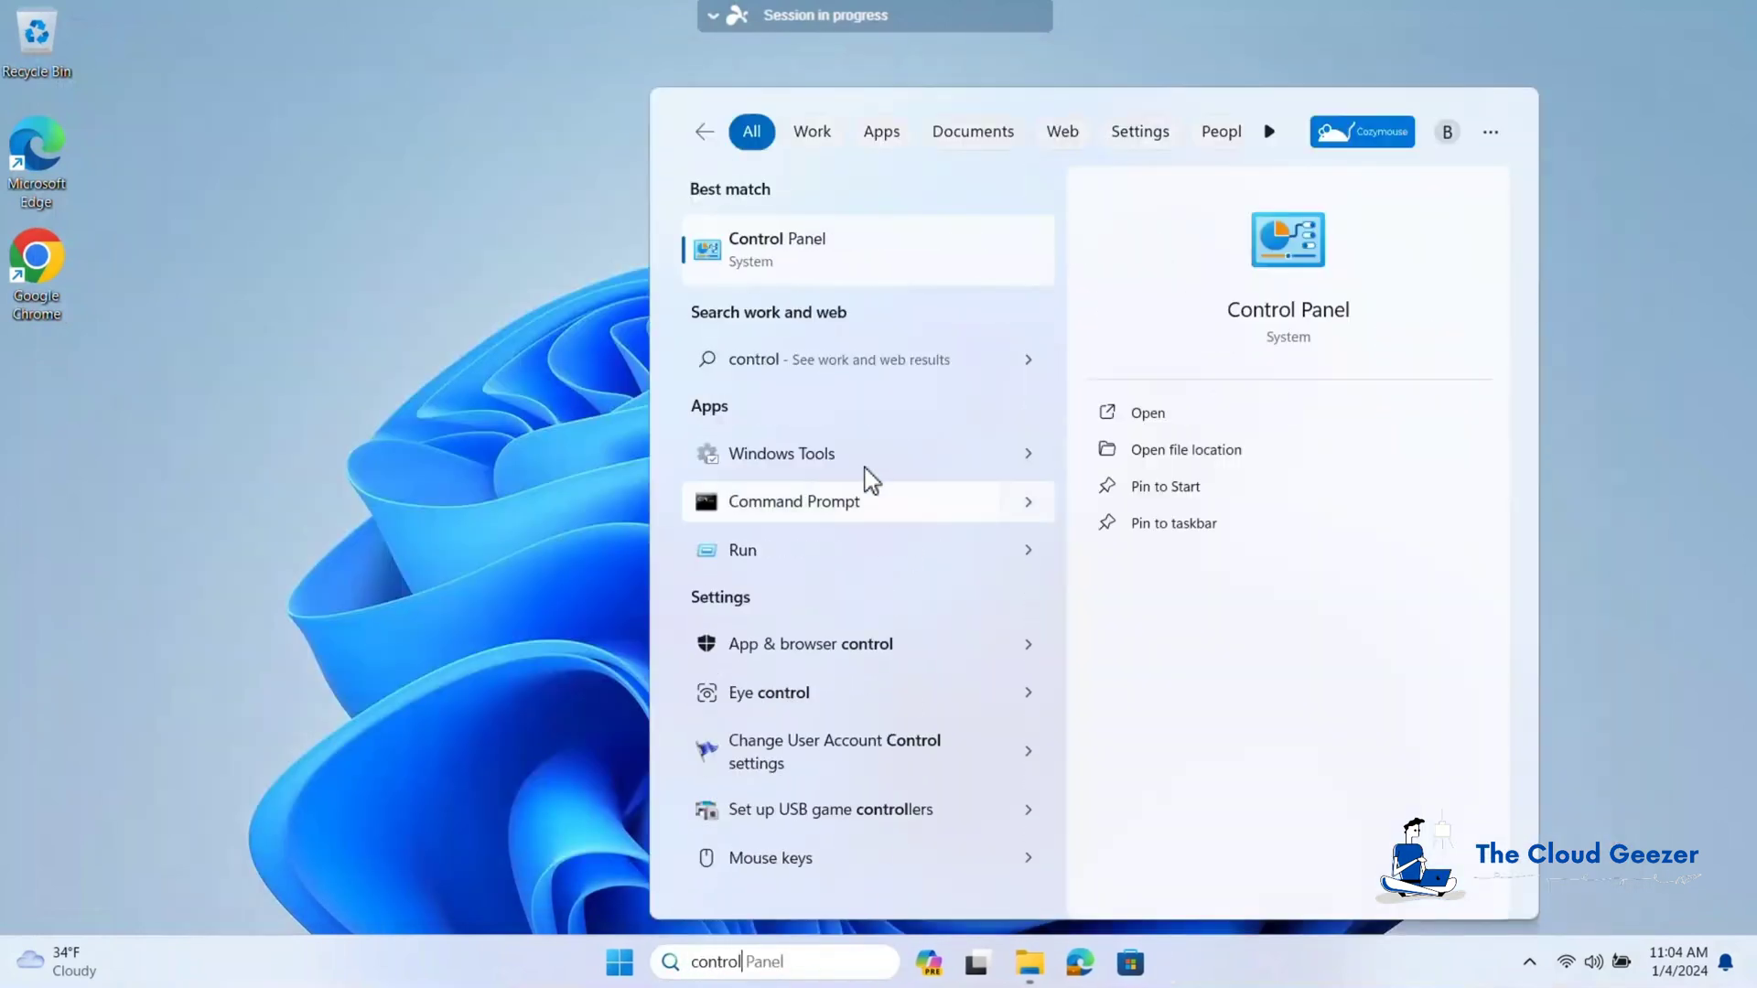
click(824, 240)
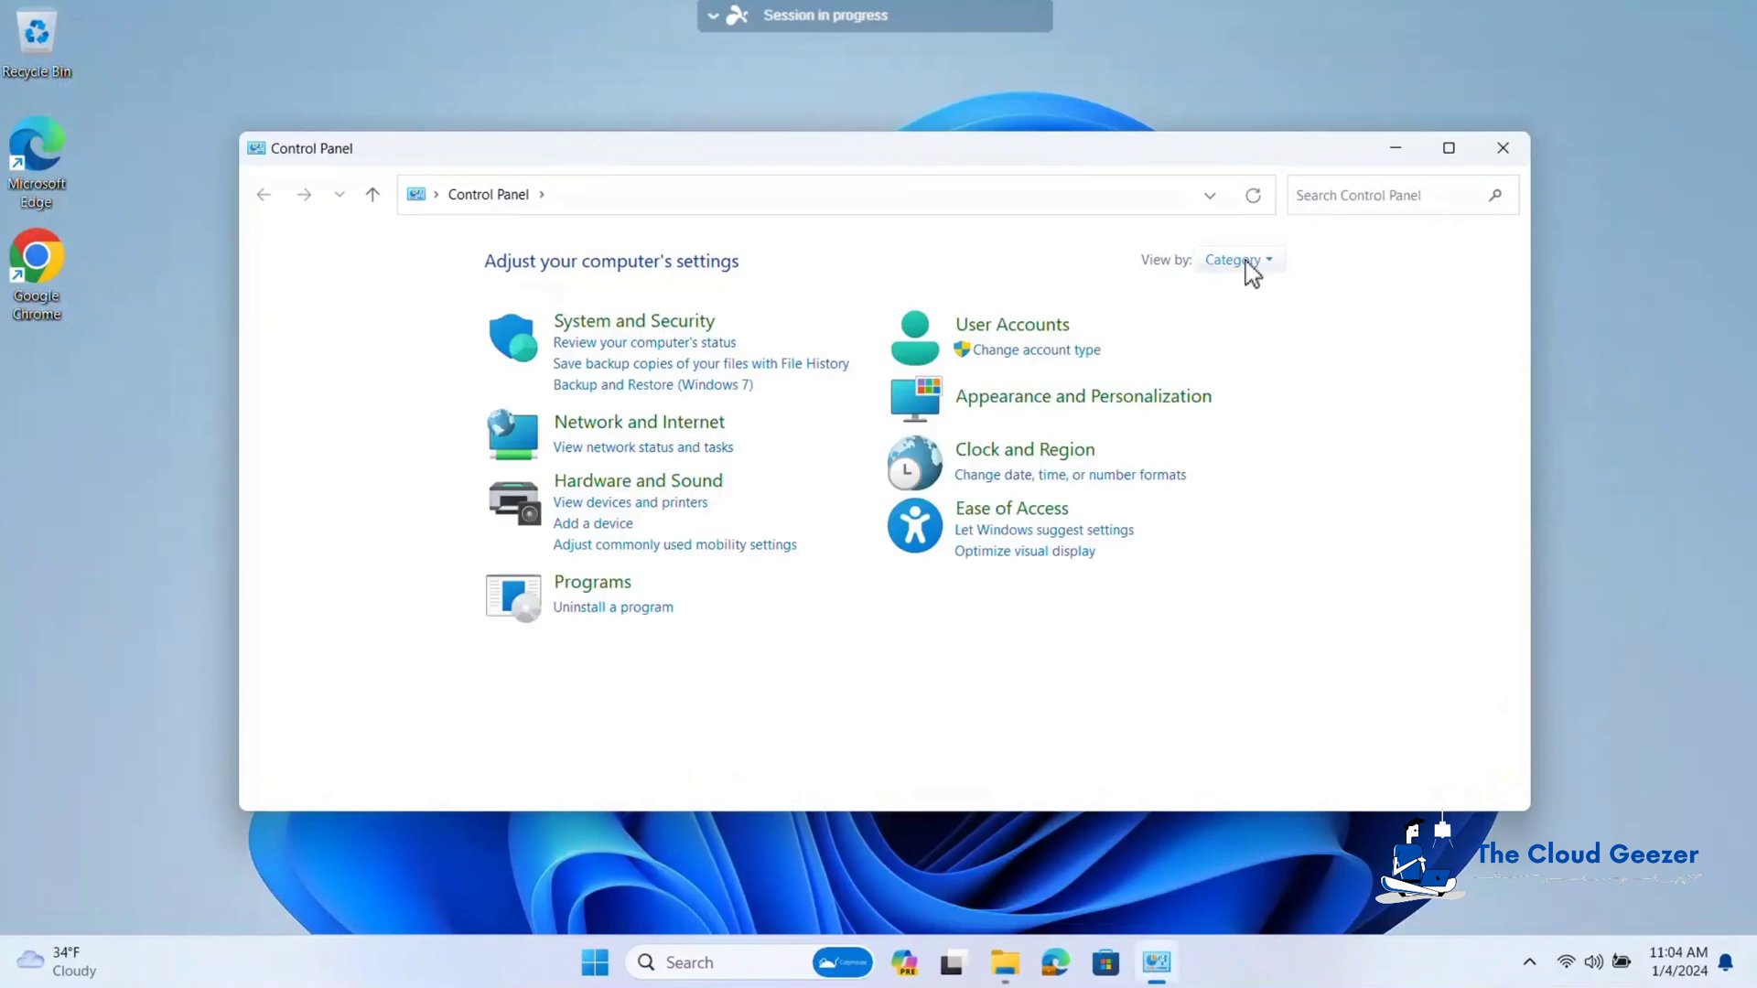
click(1236, 260)
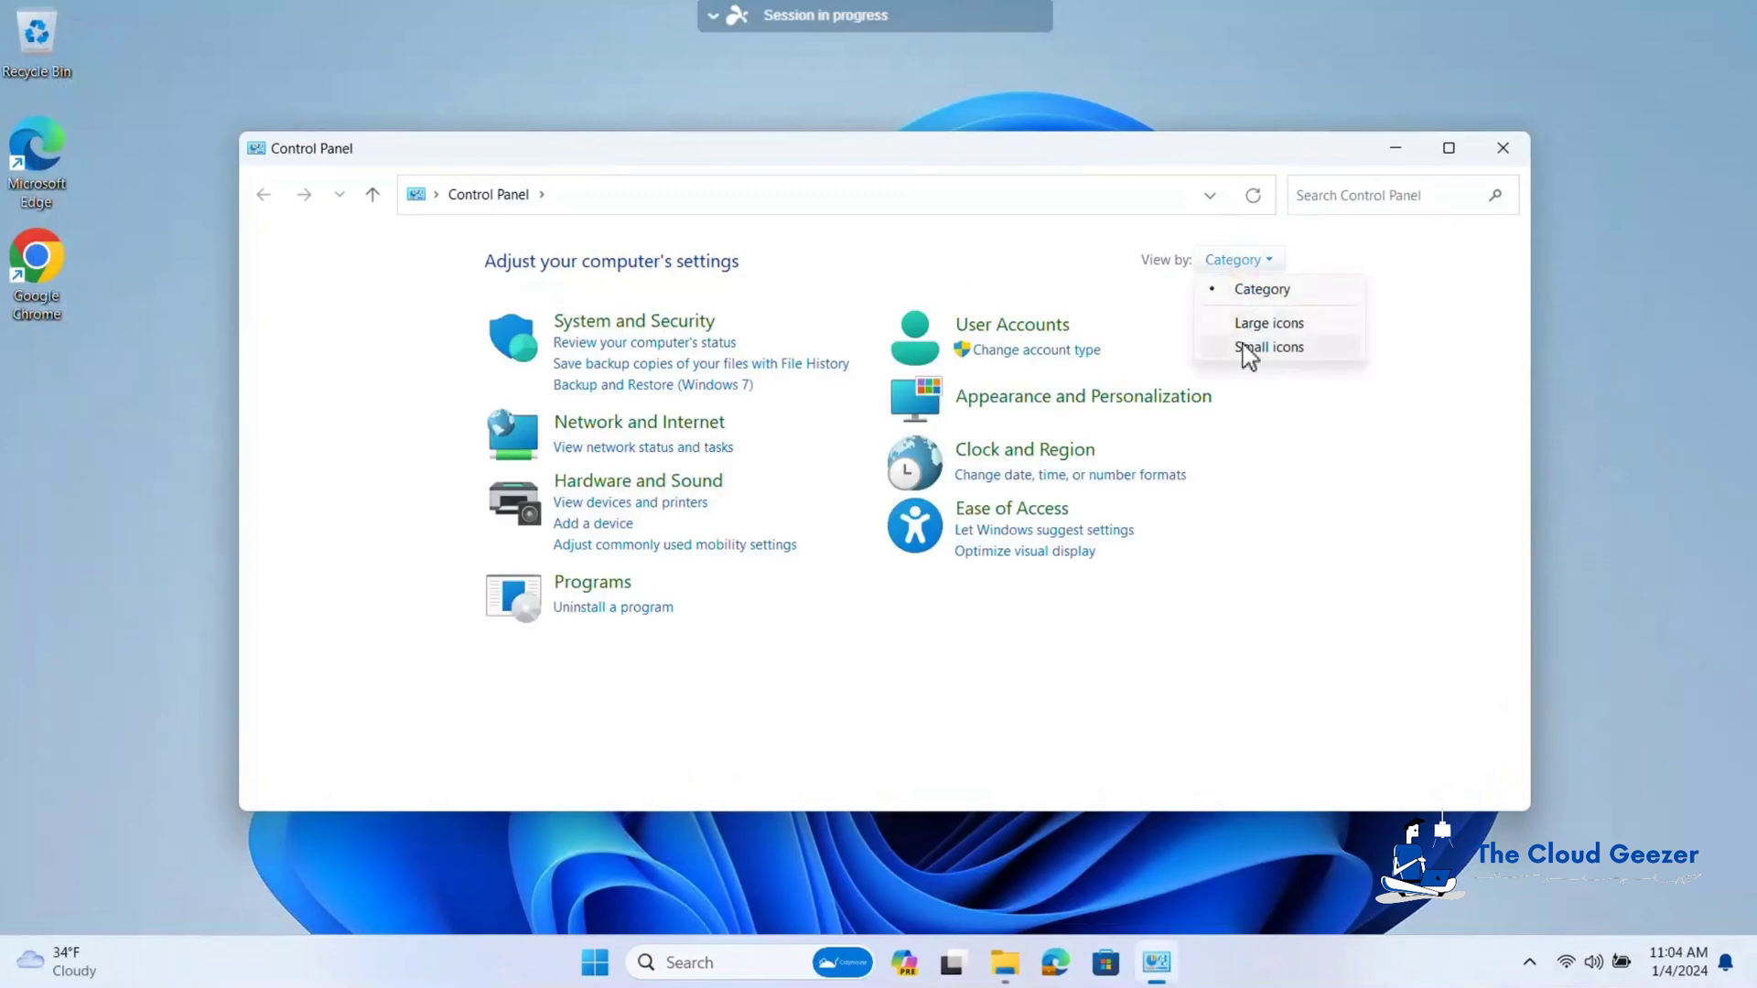
click(1245, 348)
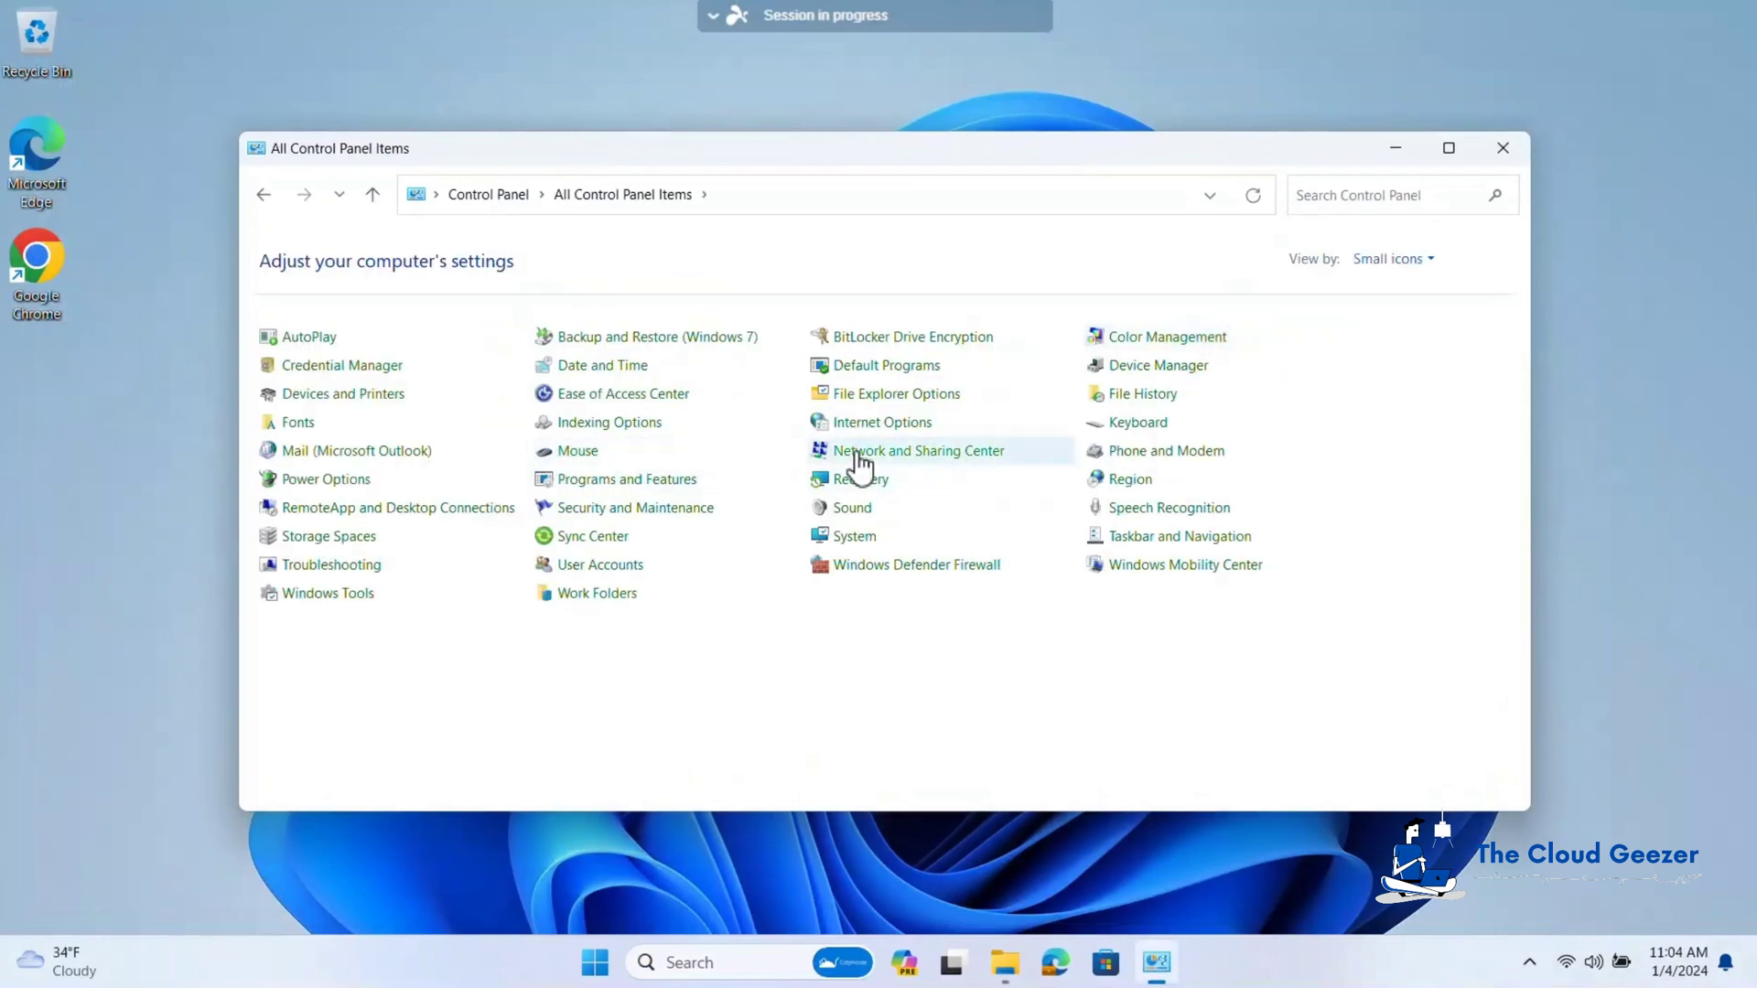
In Mail (Microsoft Outlook) profiles, add a new profile named CozyMouse
click(299, 453)
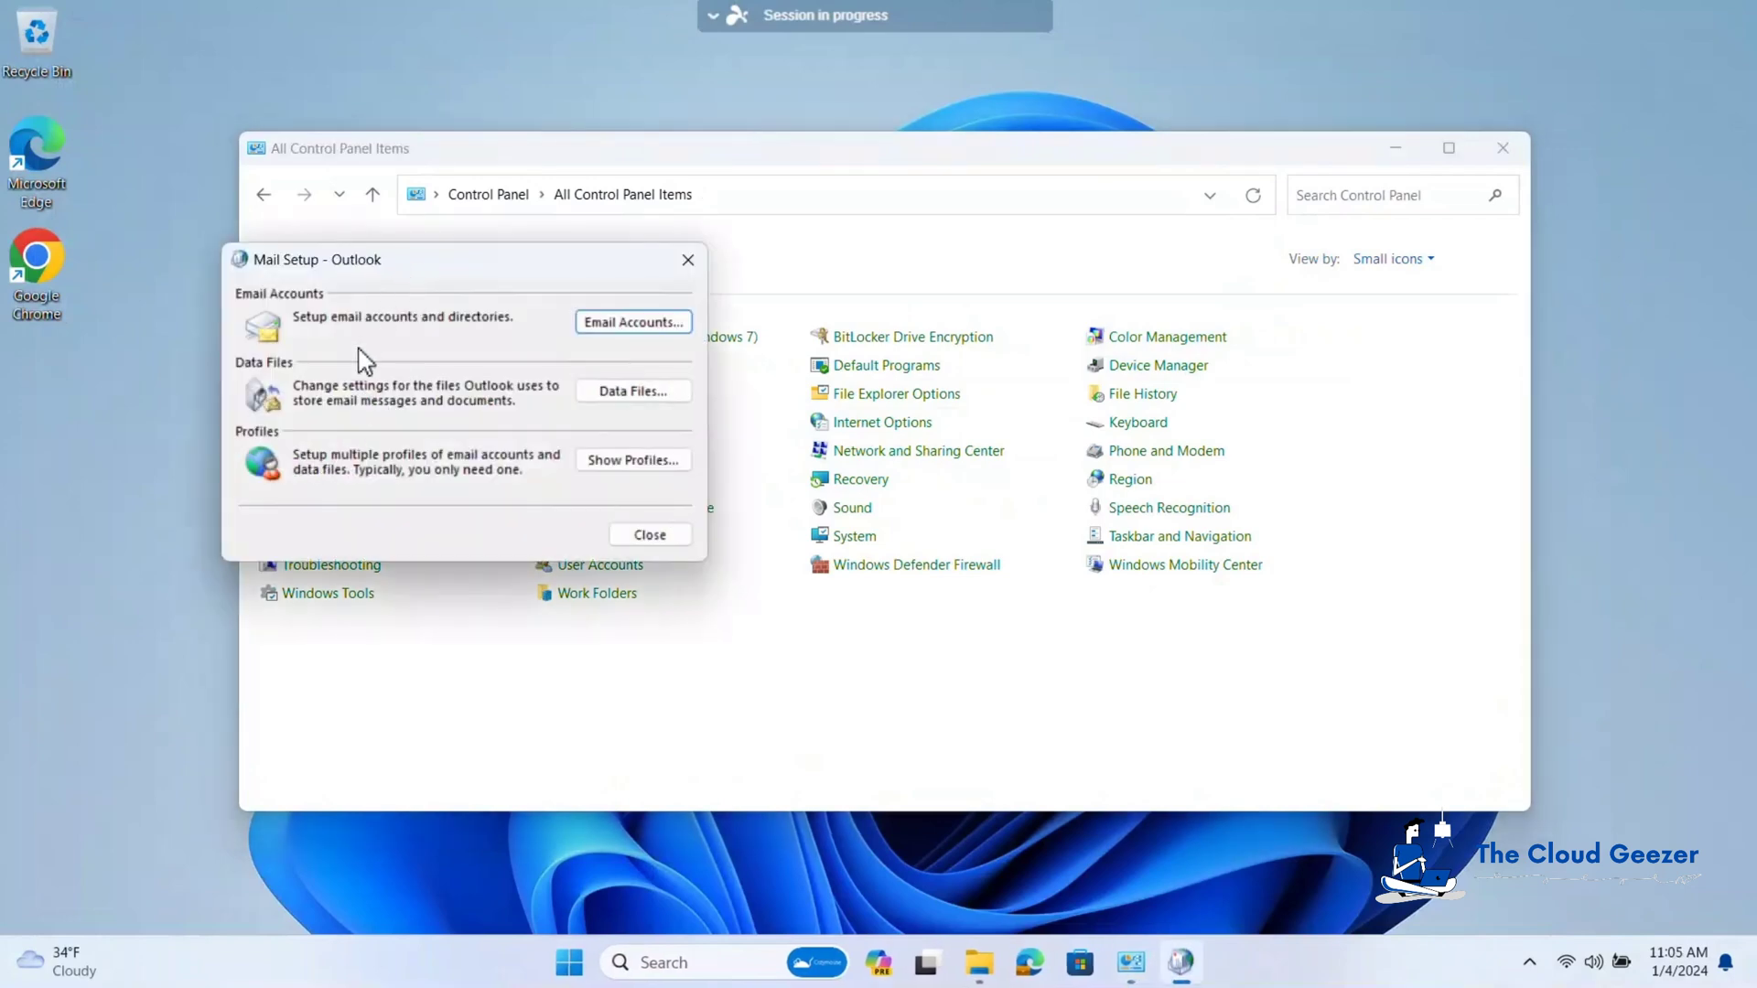
click(611, 462)
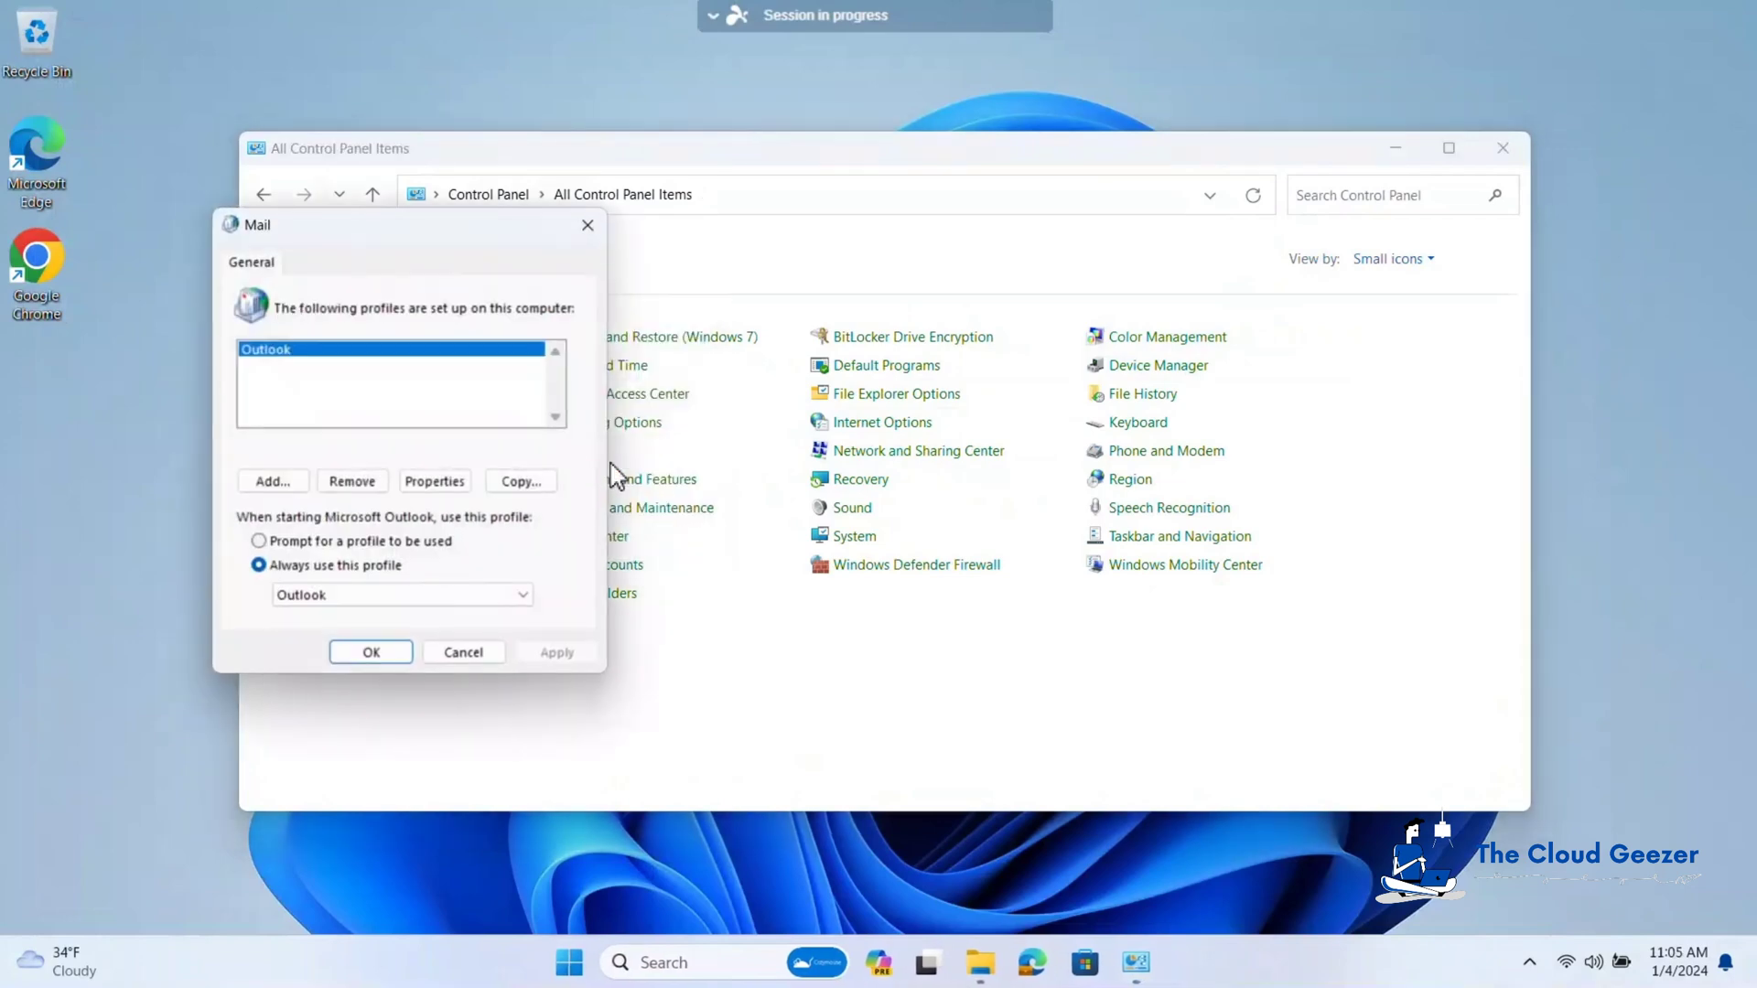
click(294, 483)
text(Cozy)
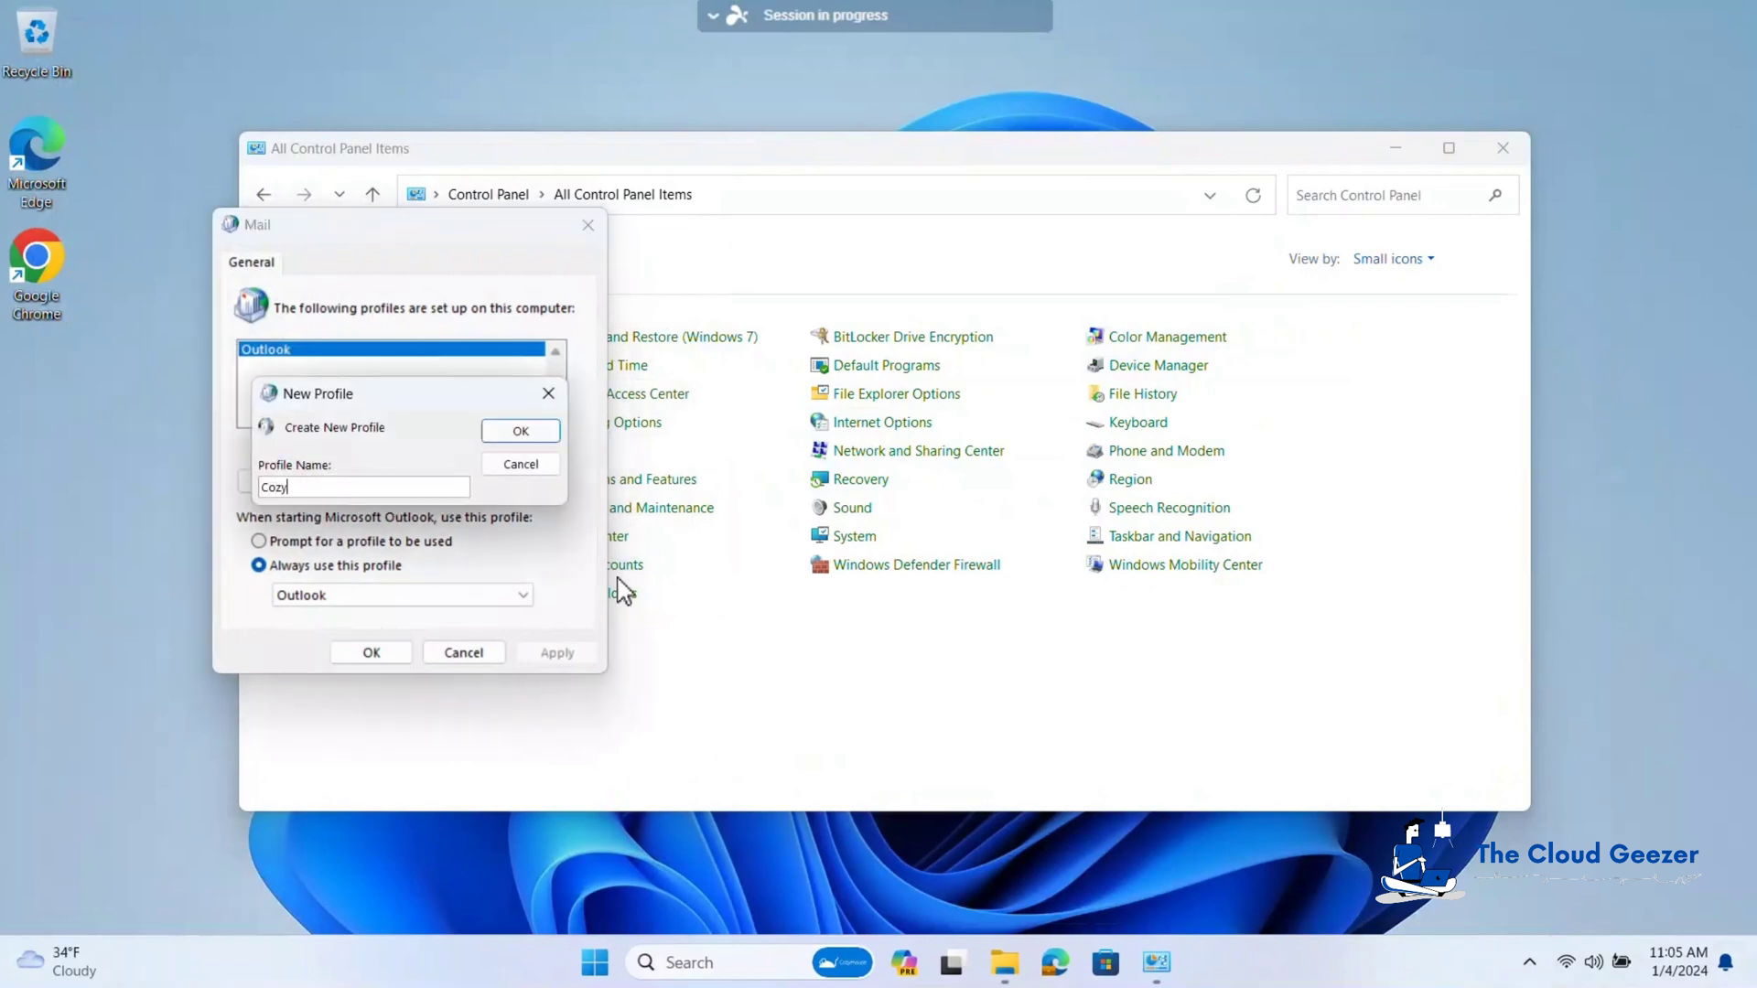
text(Home)
key(Return)
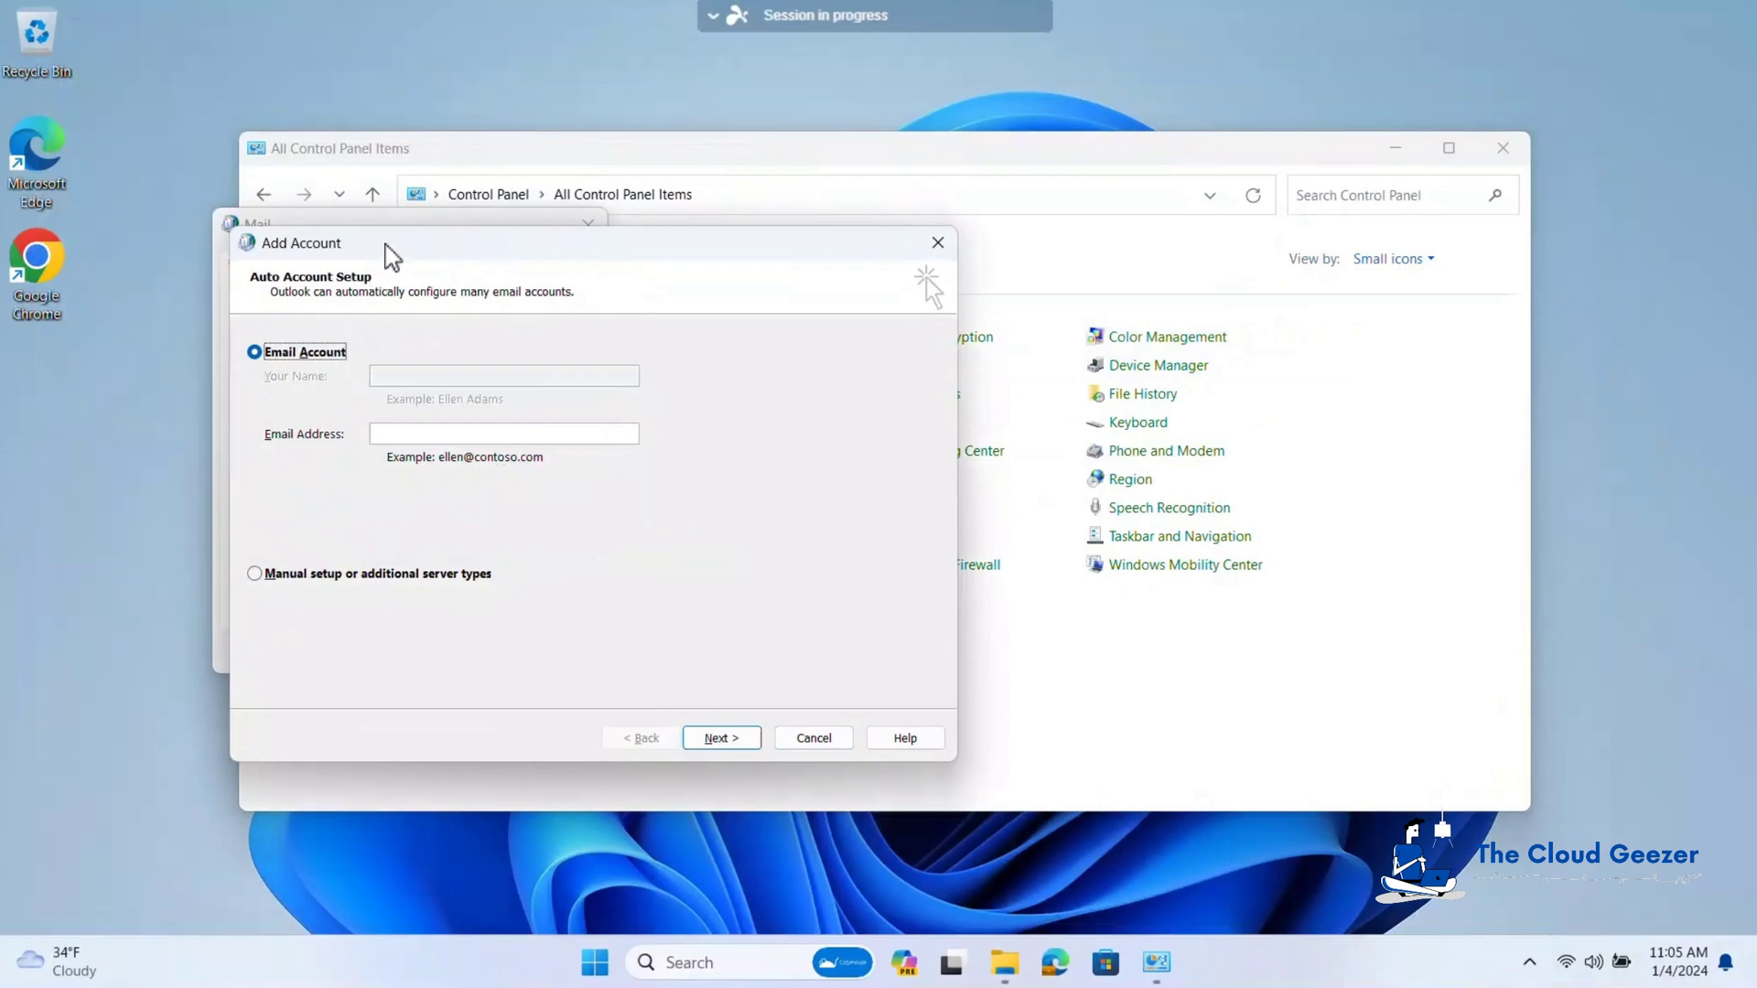
Add the user's cozymouse.com email address and password to the new profile and finish setup
drag(409, 256, 478, 277)
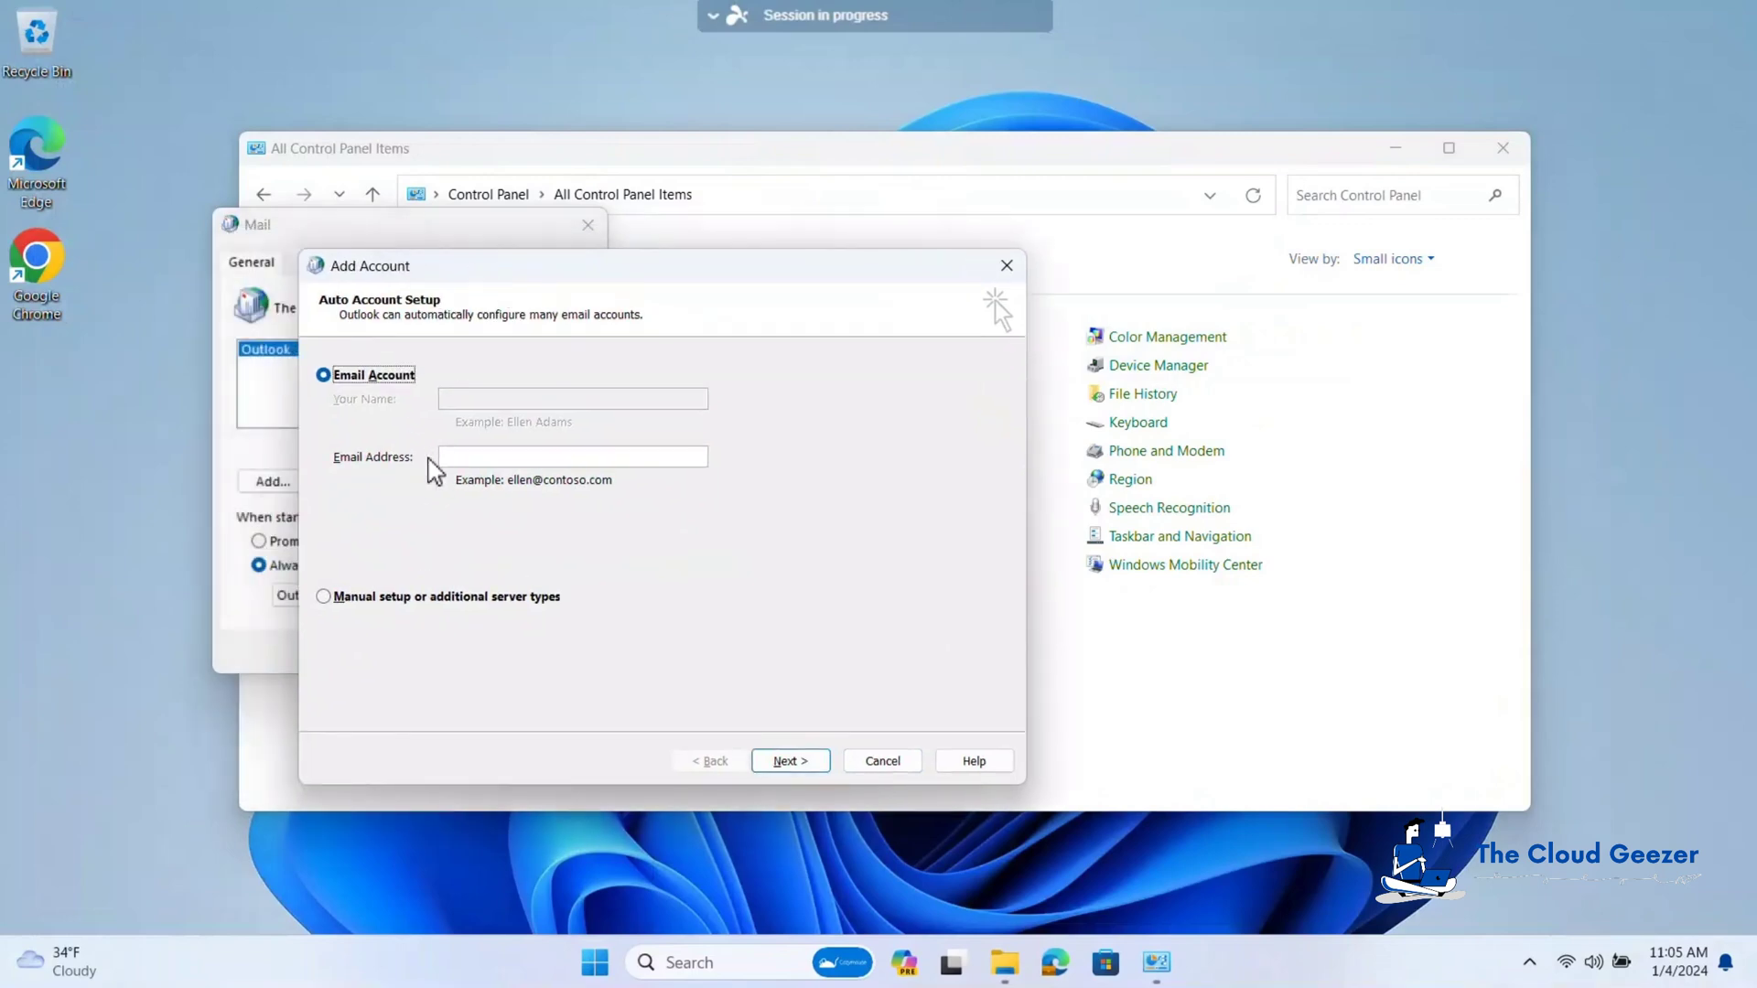
click(484, 455)
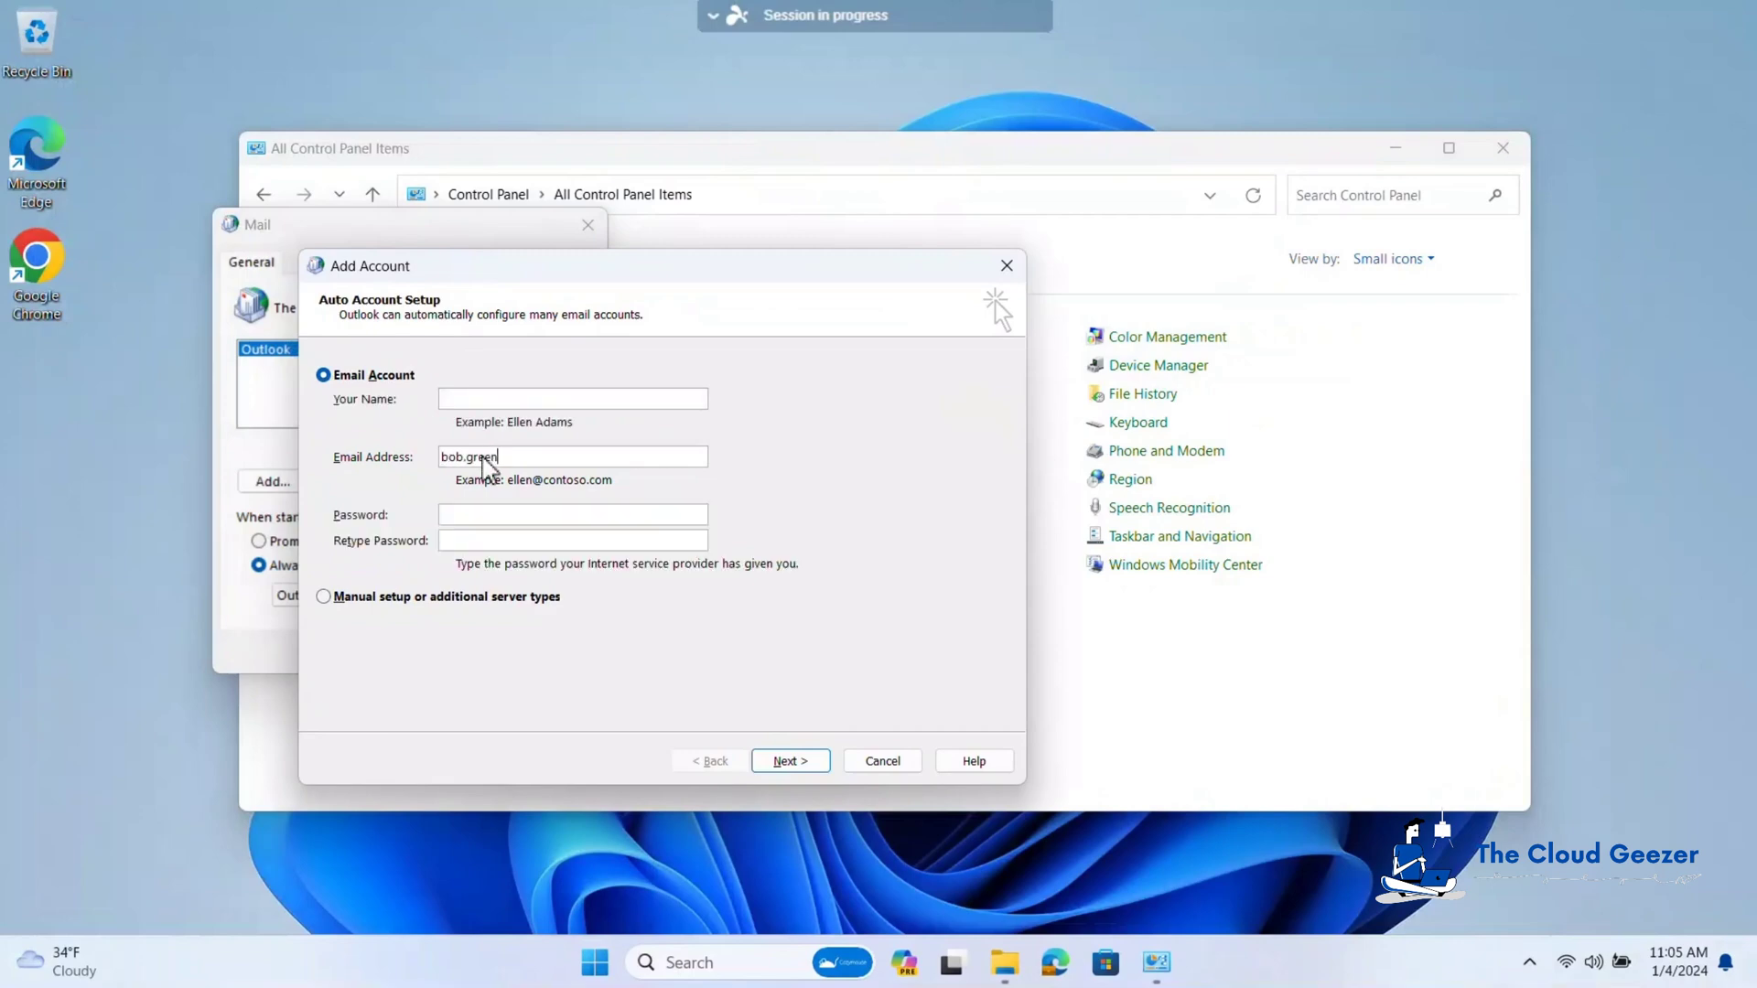
key(Tab)
text(***************)
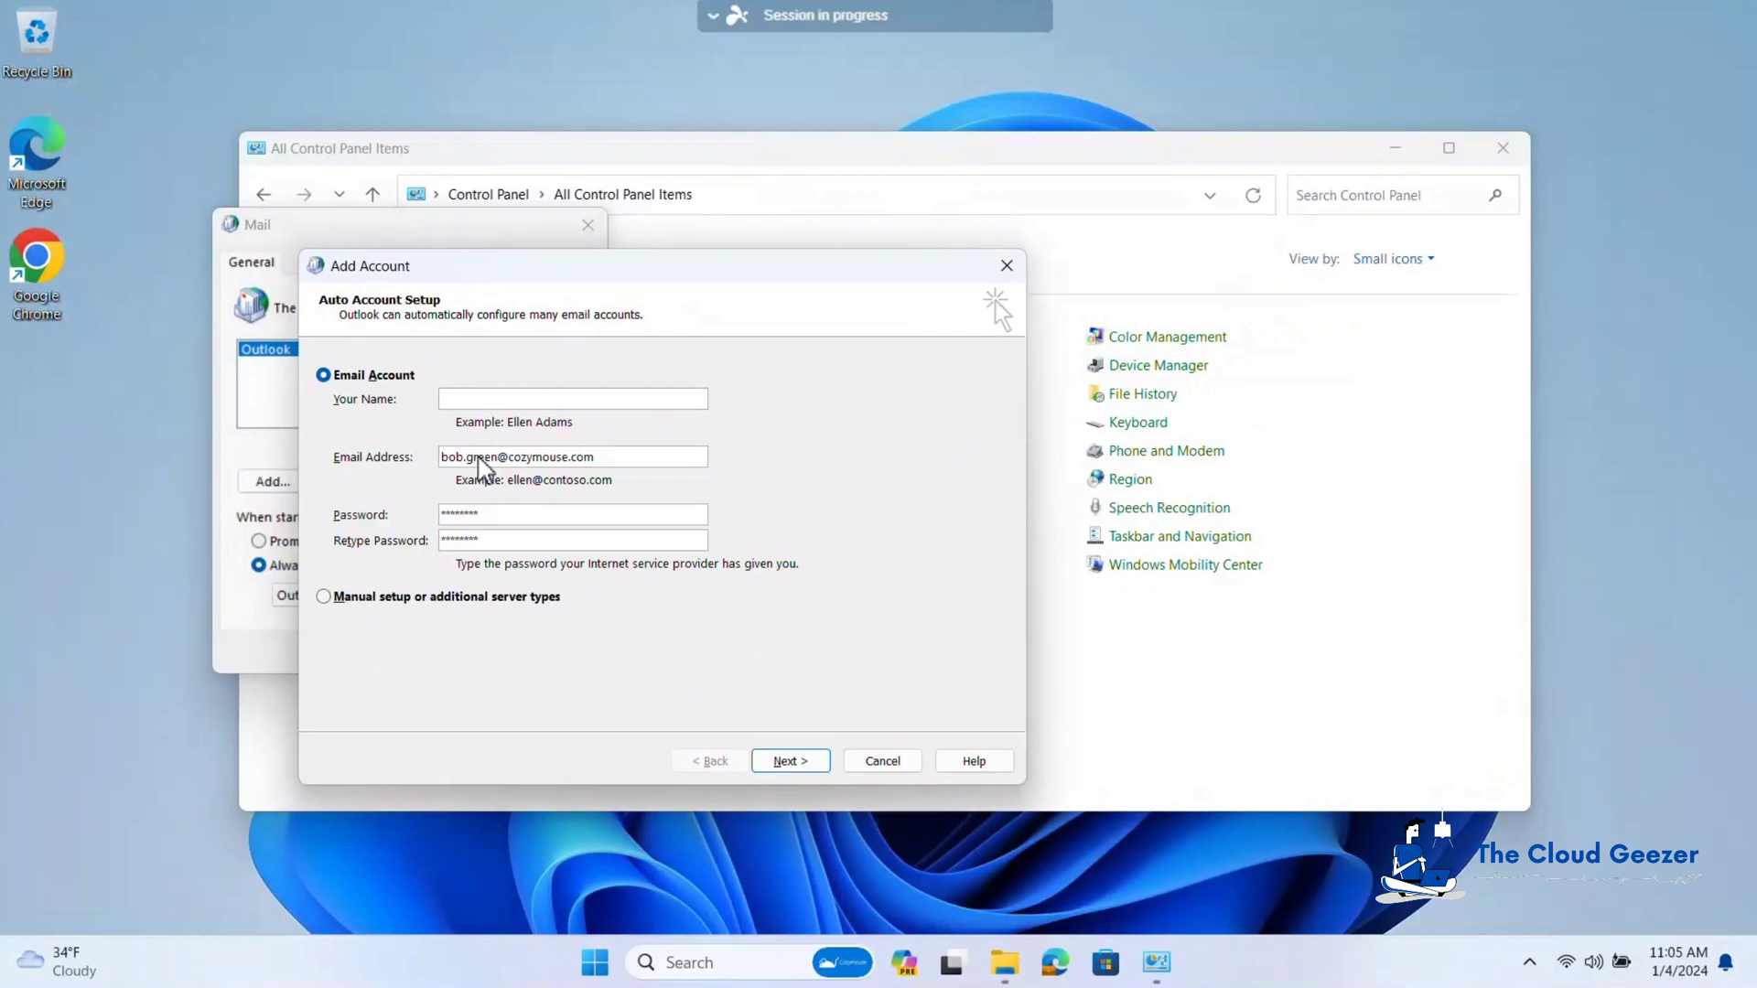
click(787, 761)
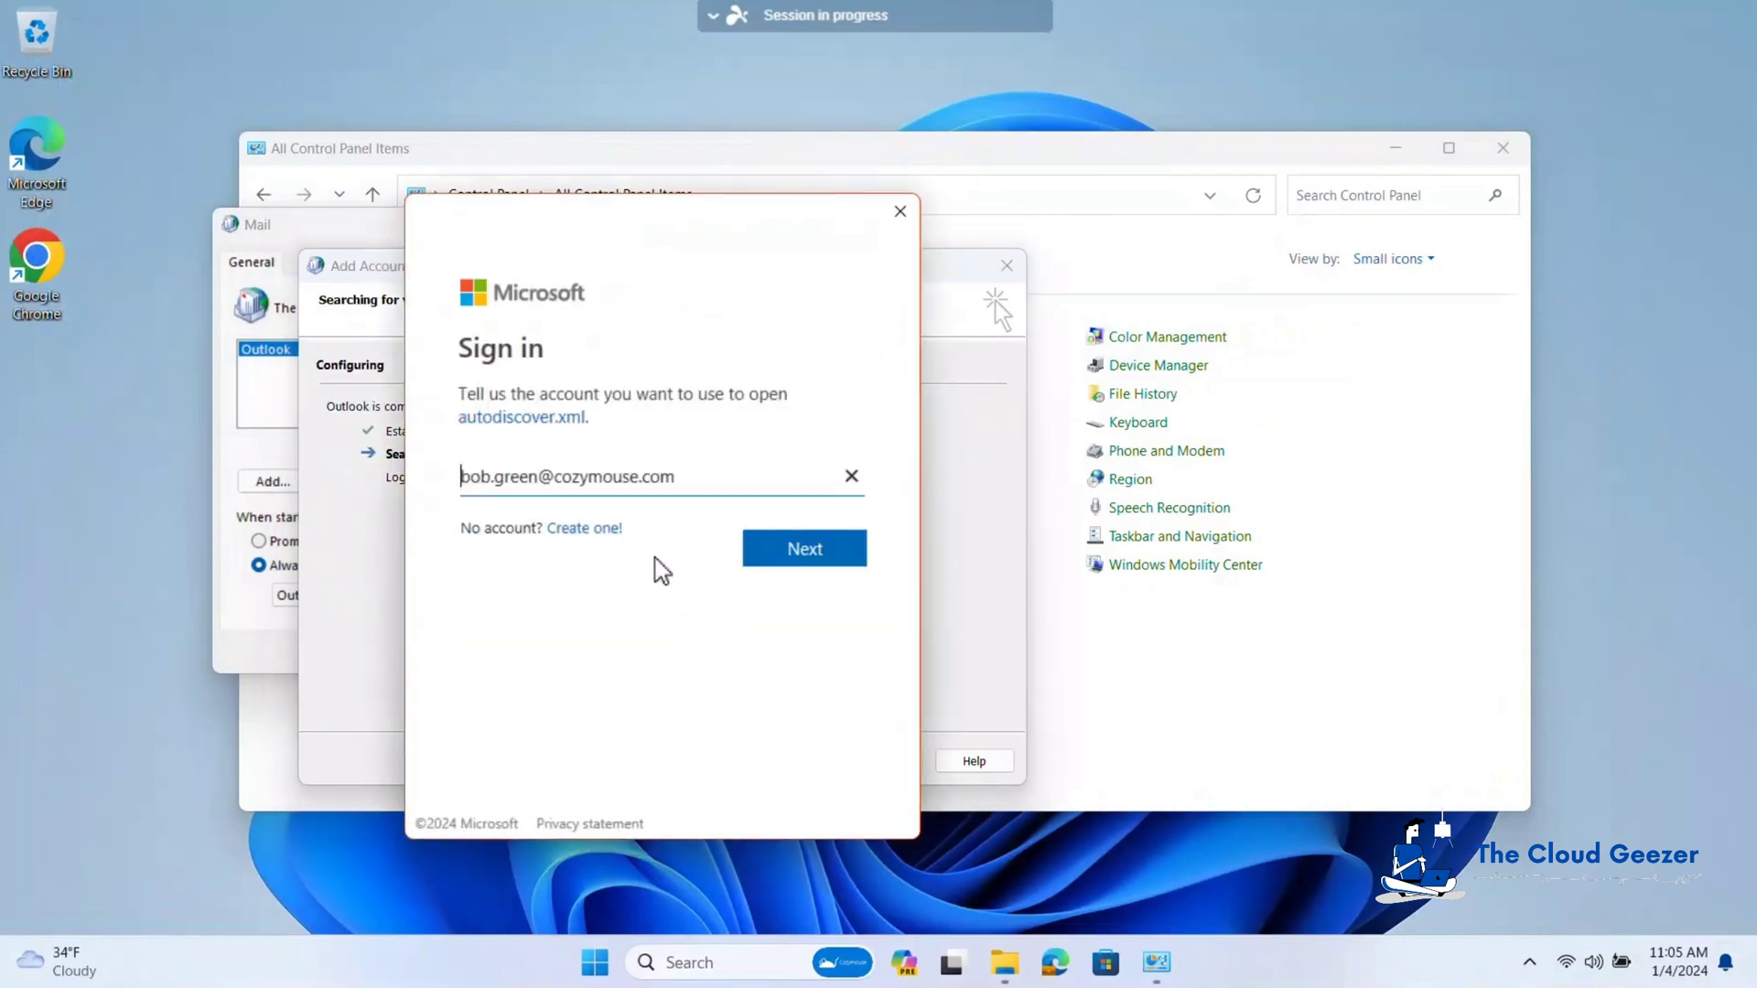
click(800, 551)
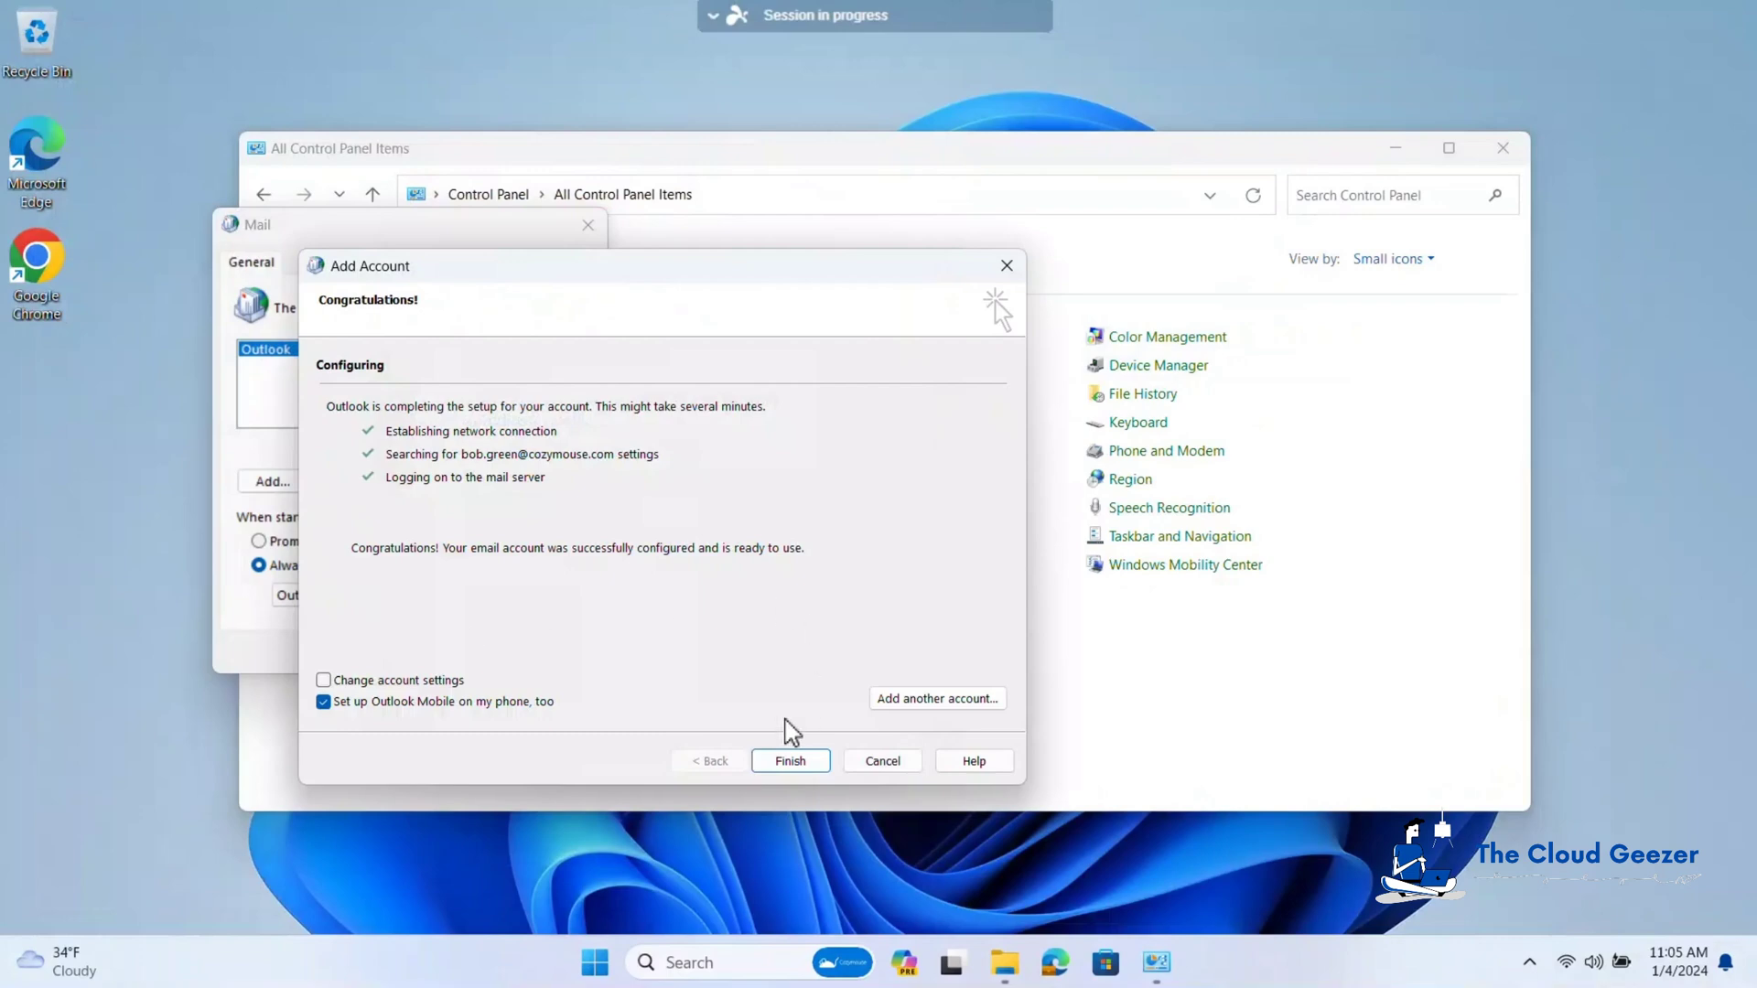
click(789, 763)
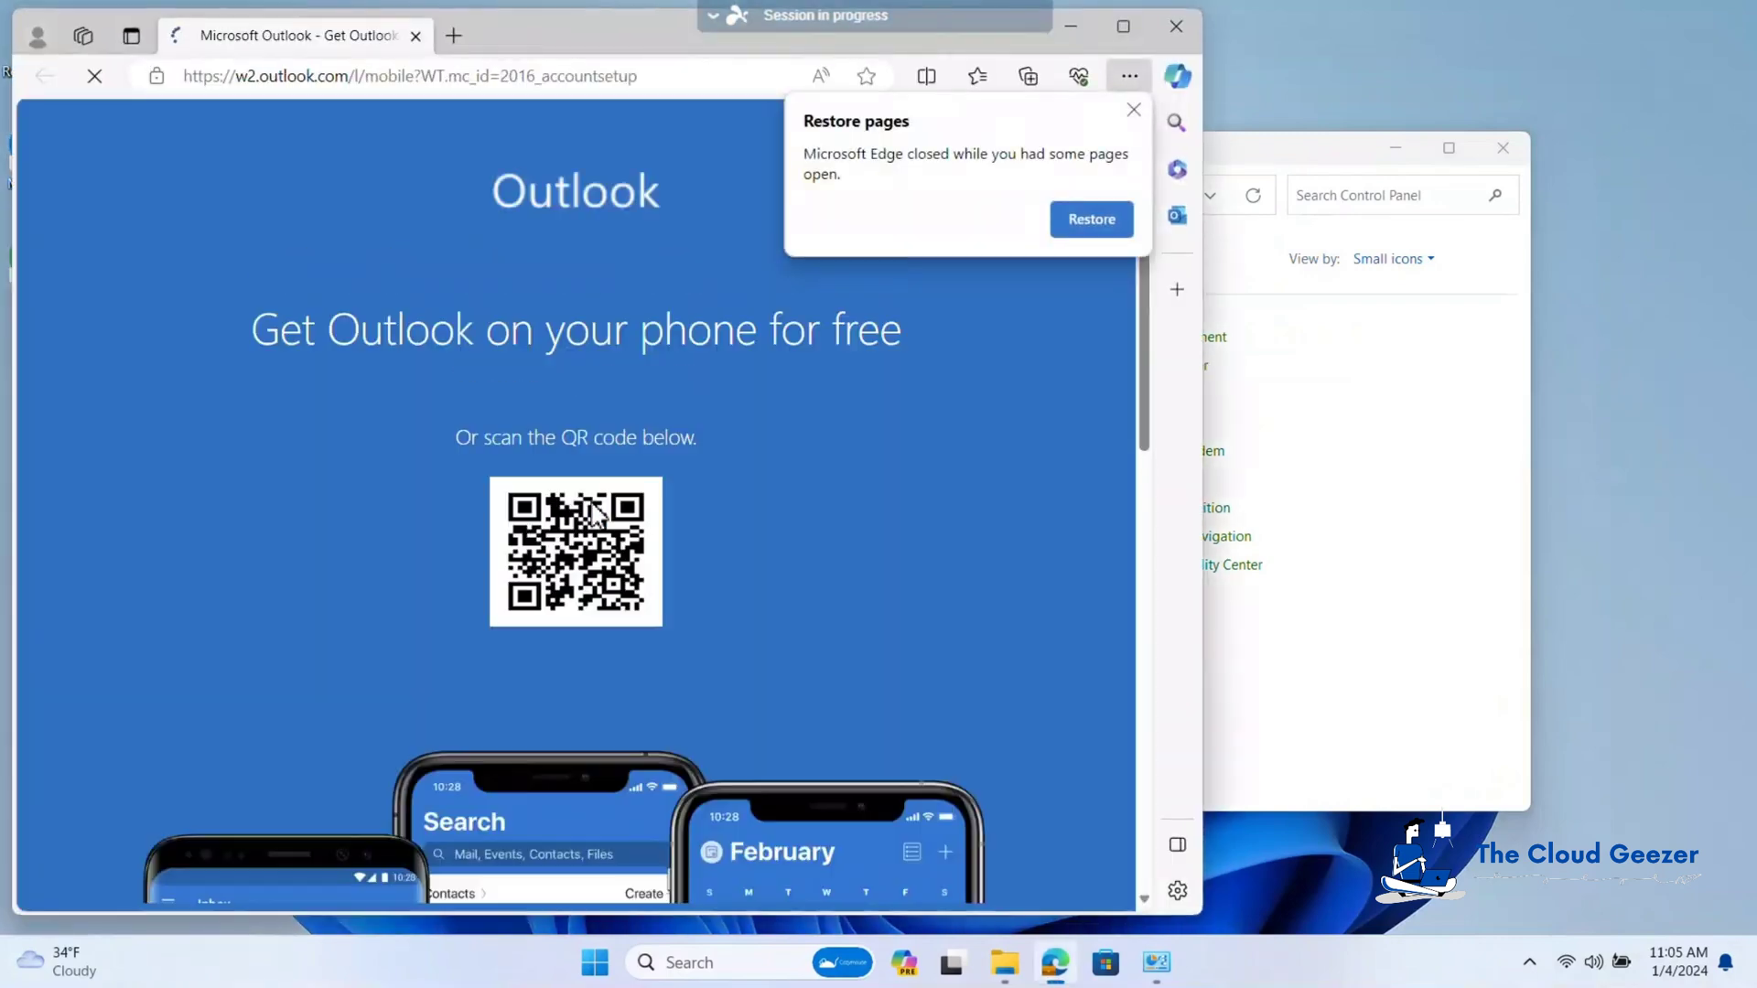
click(1177, 26)
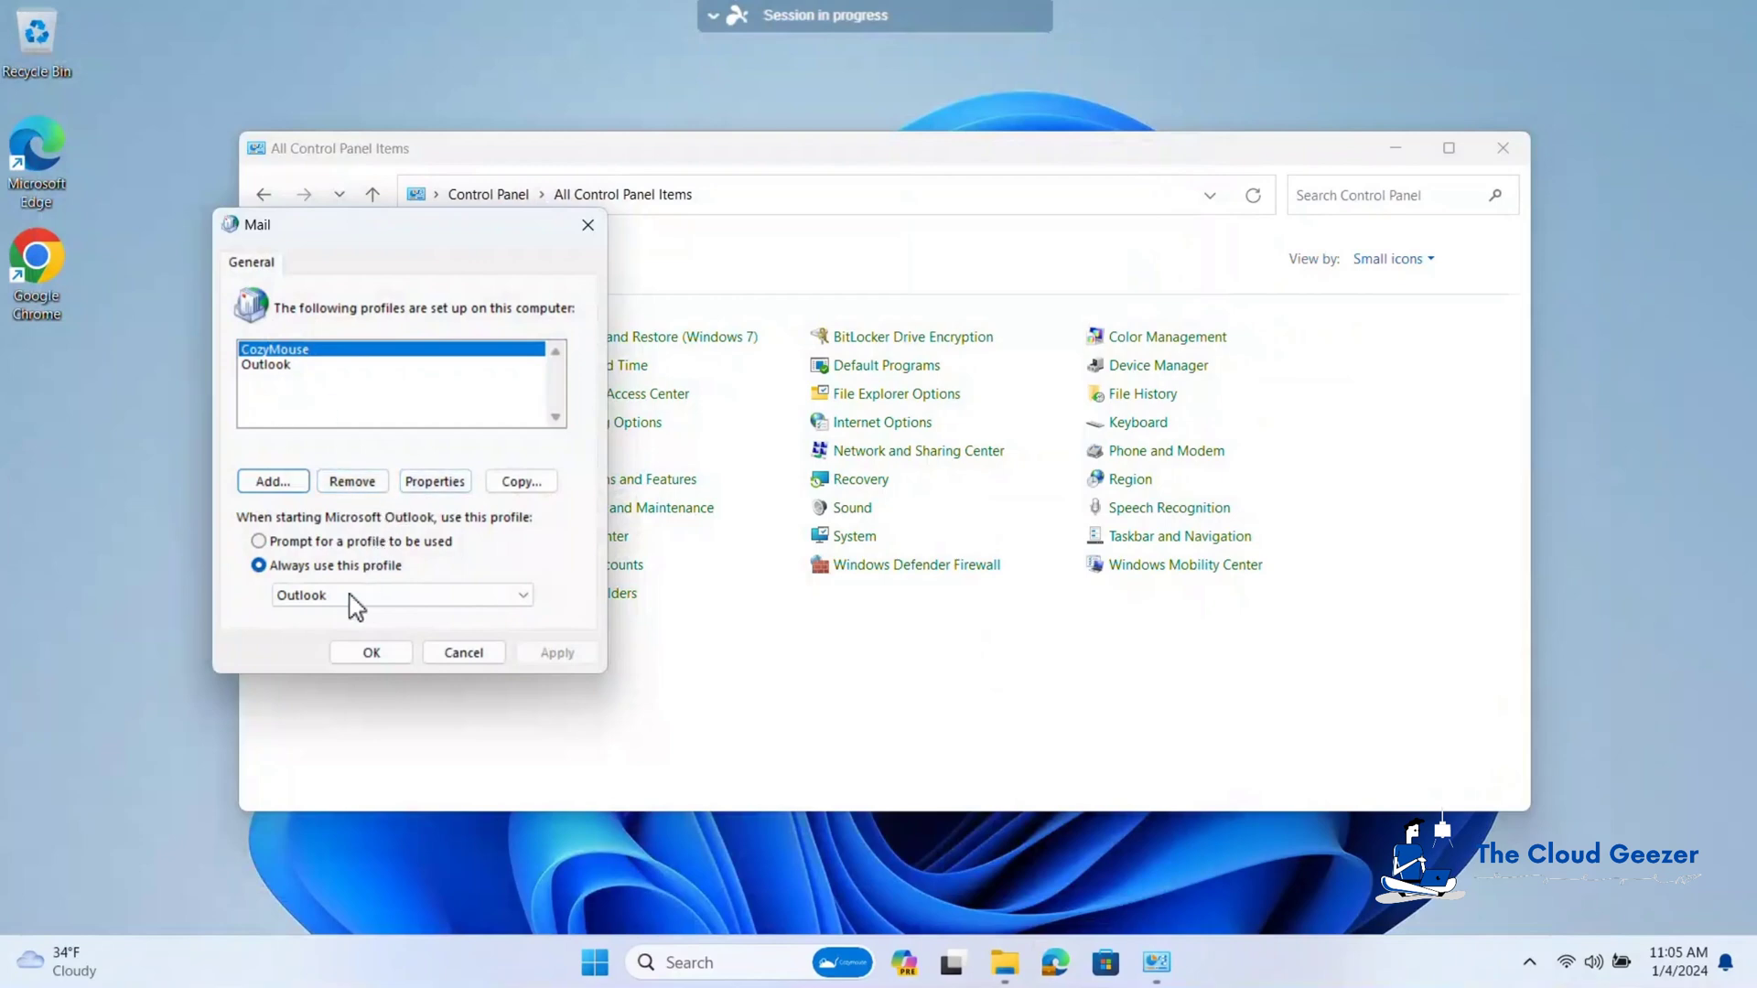
Make CozyMouse the always-used Outlook profile, apply it, and close Control Panel
click(353, 596)
click(338, 617)
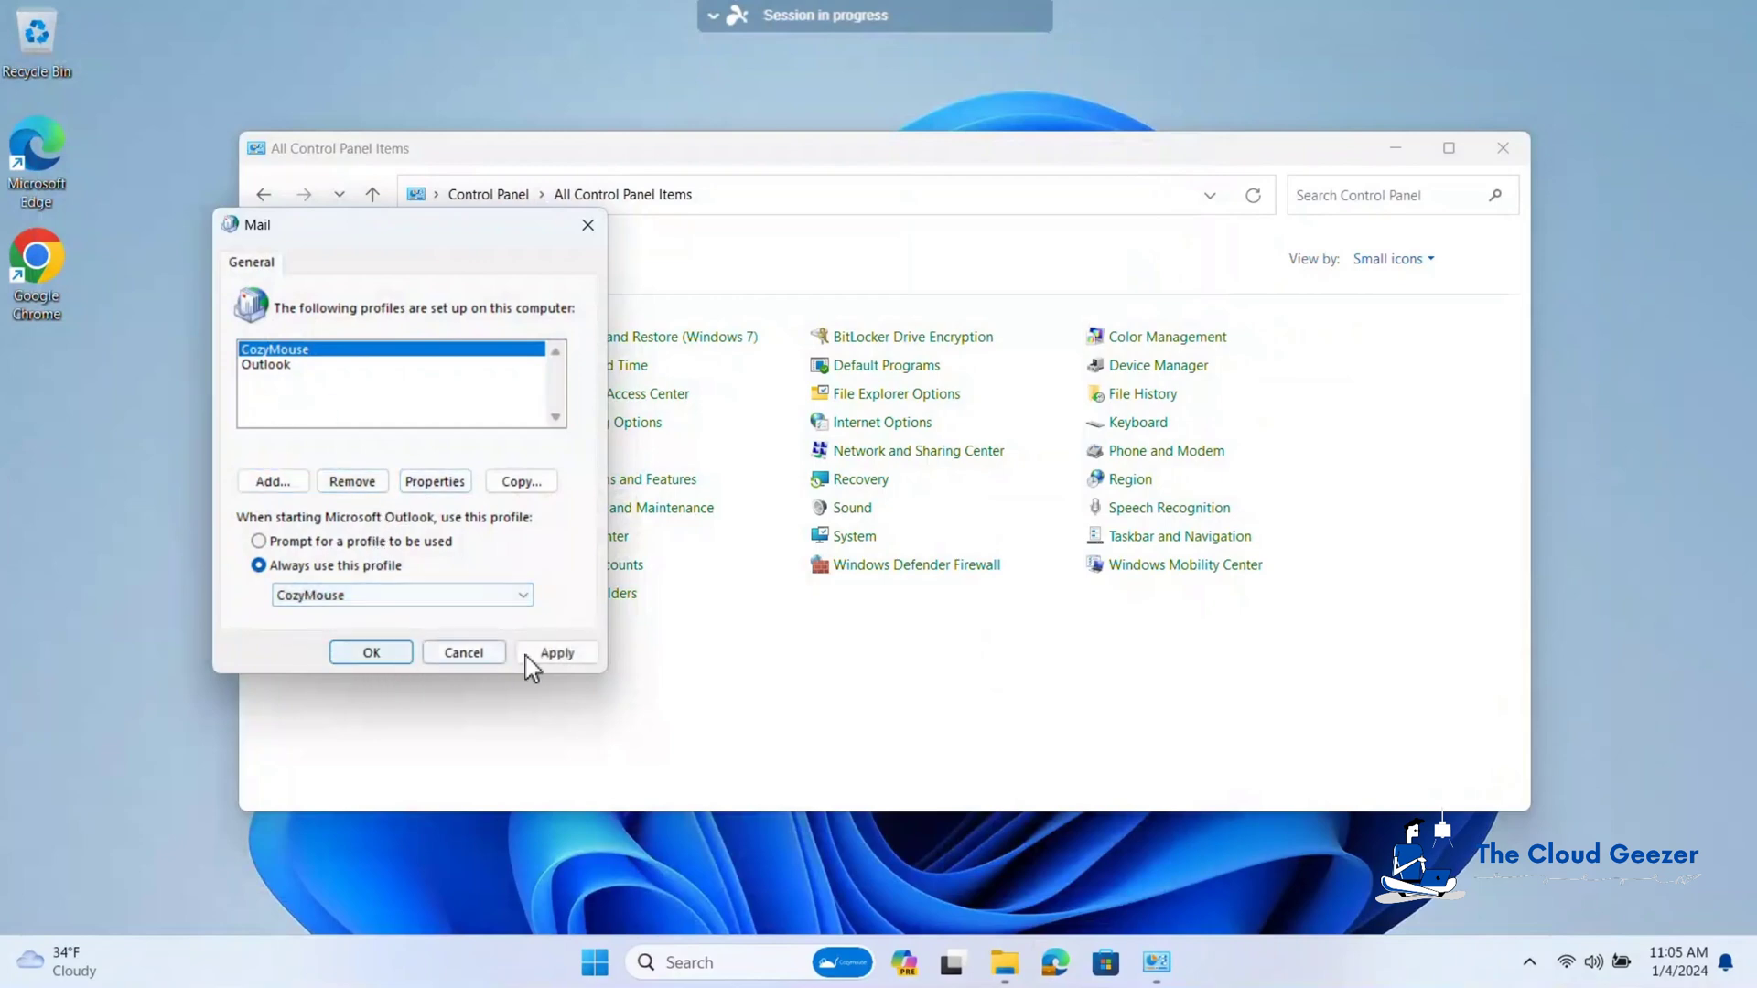
click(535, 656)
click(359, 654)
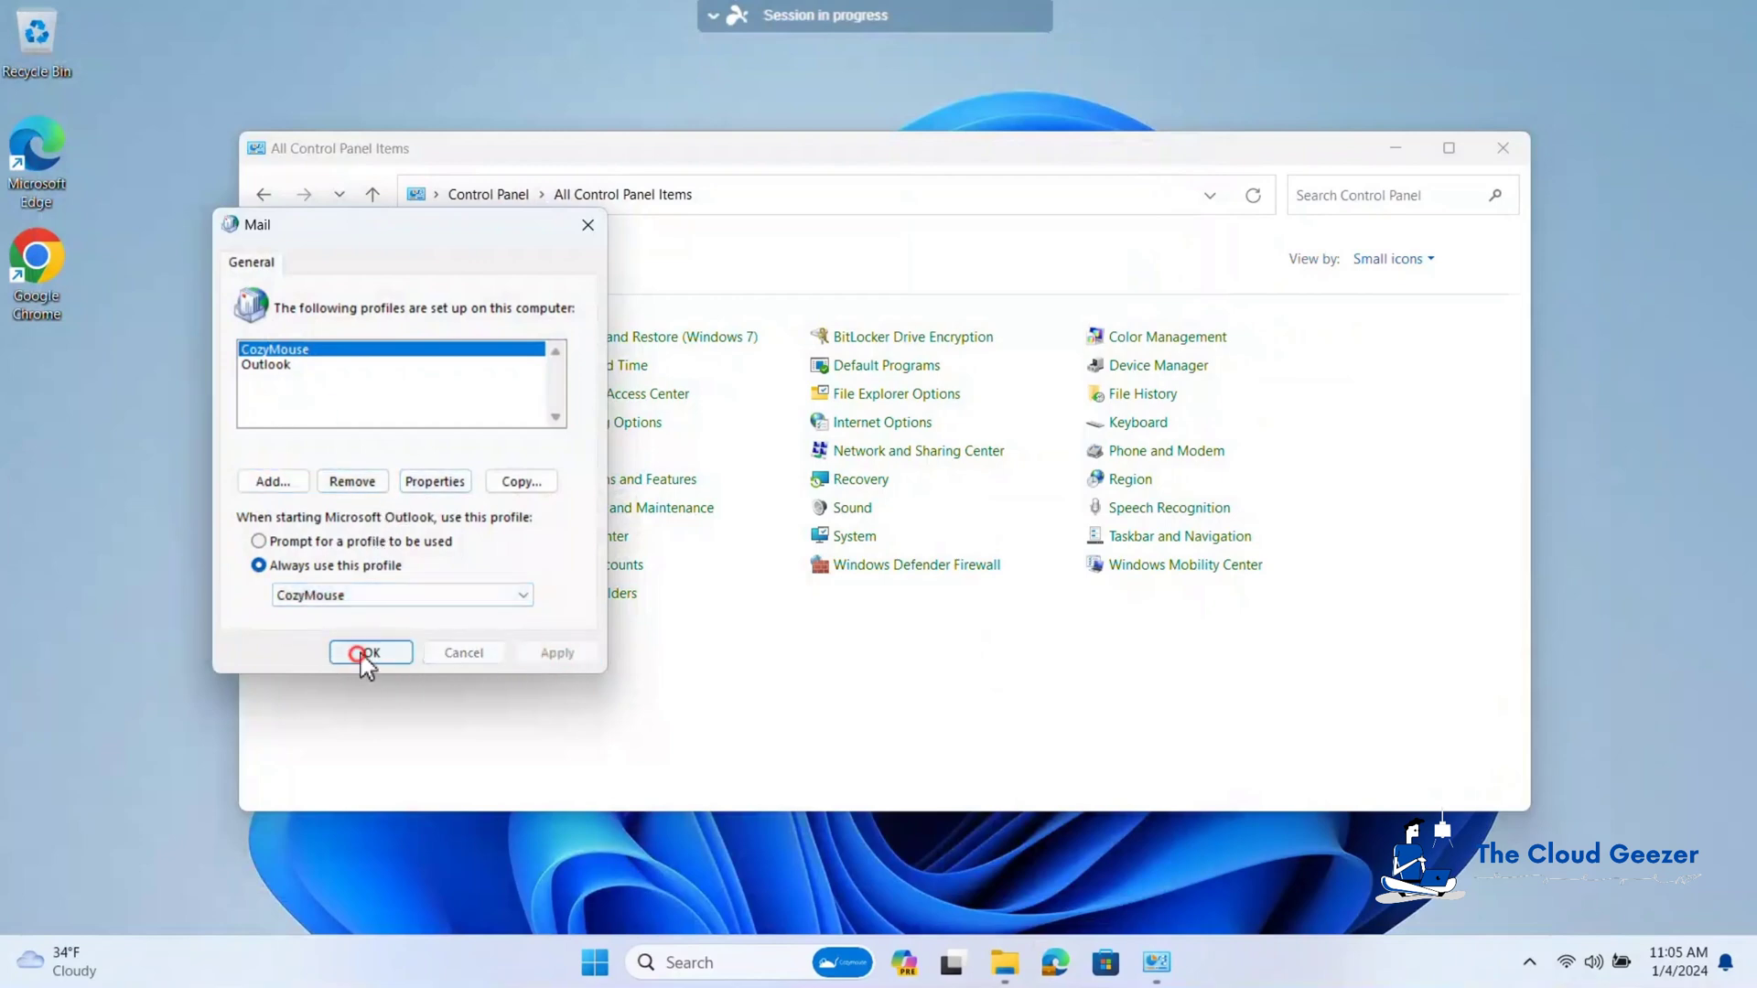
click(1502, 148)
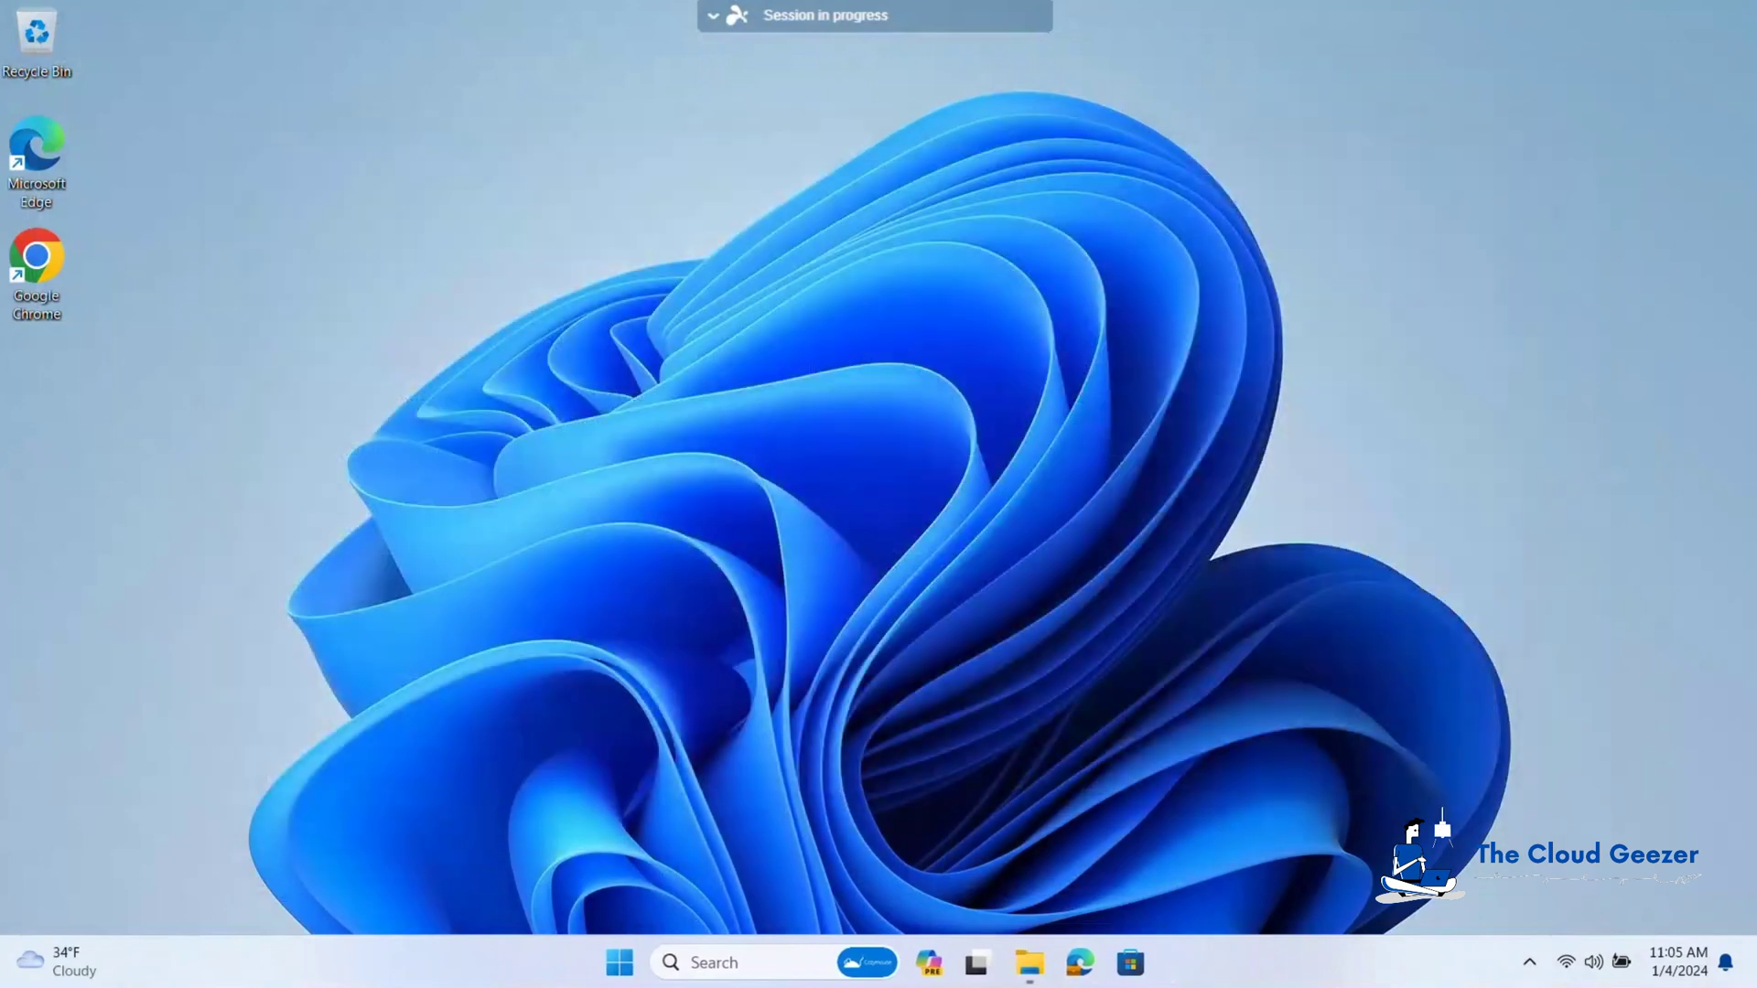
Launch classic Outlook from Start search and open the cozymouse.com account's Inbox
click(622, 963)
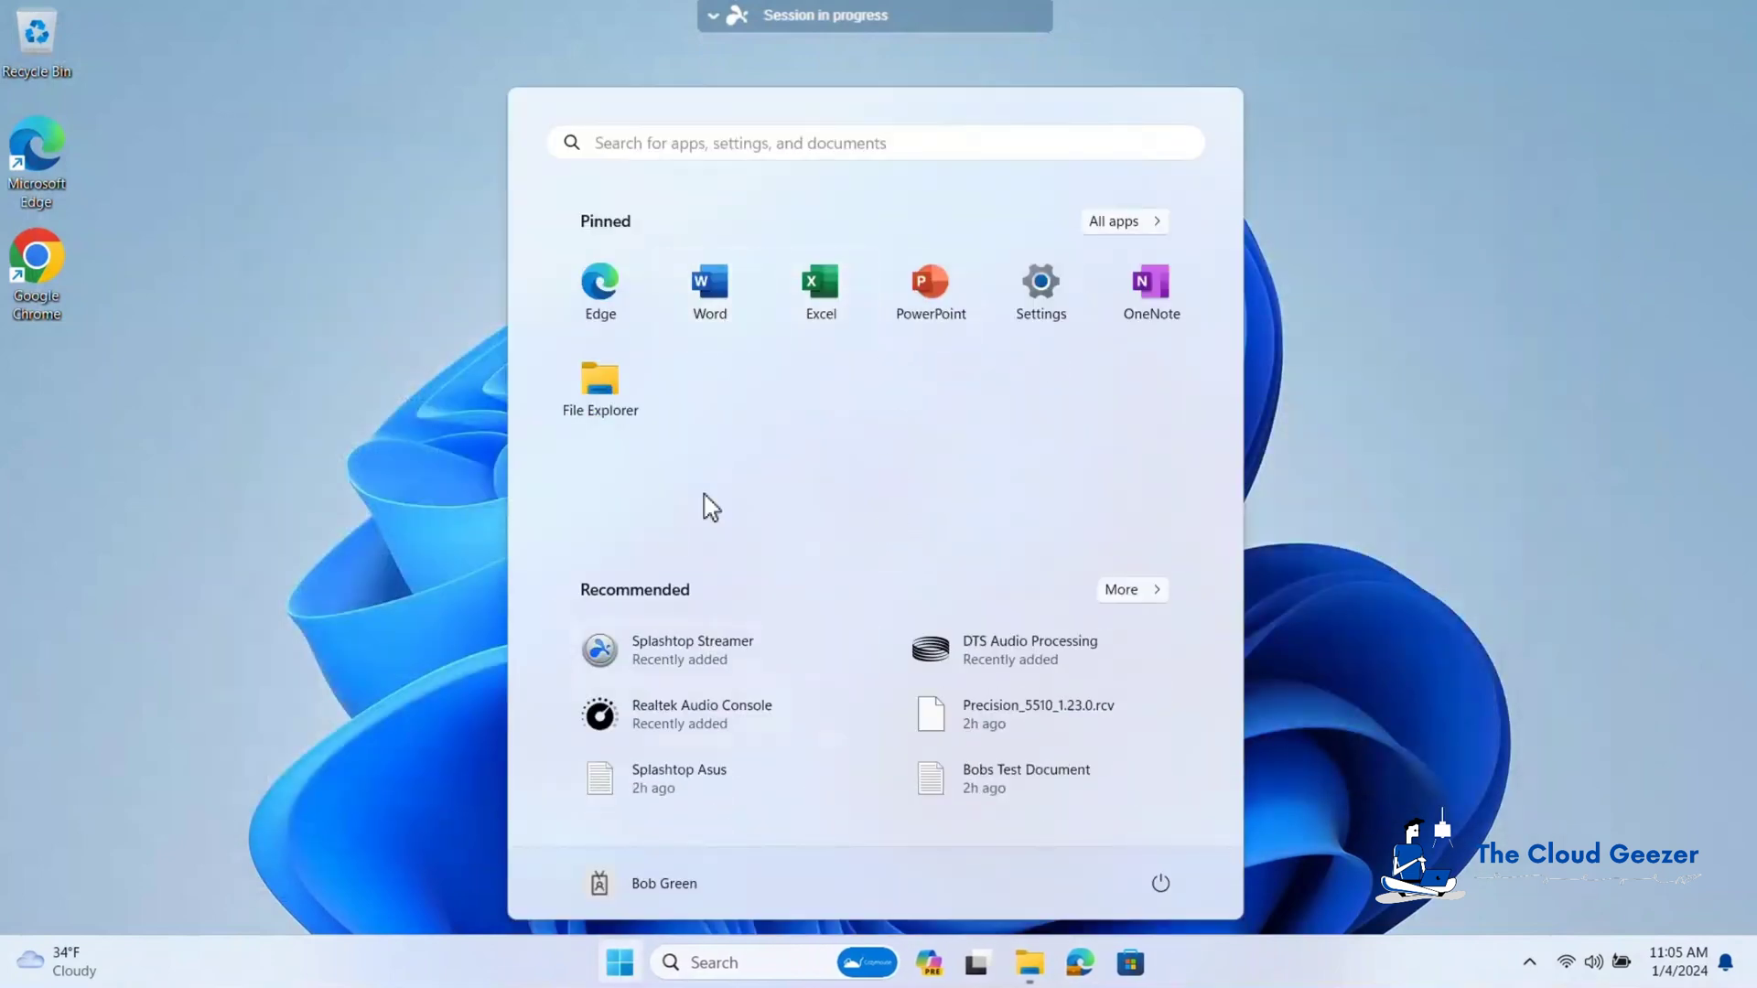
click(702, 144)
text(outloo)
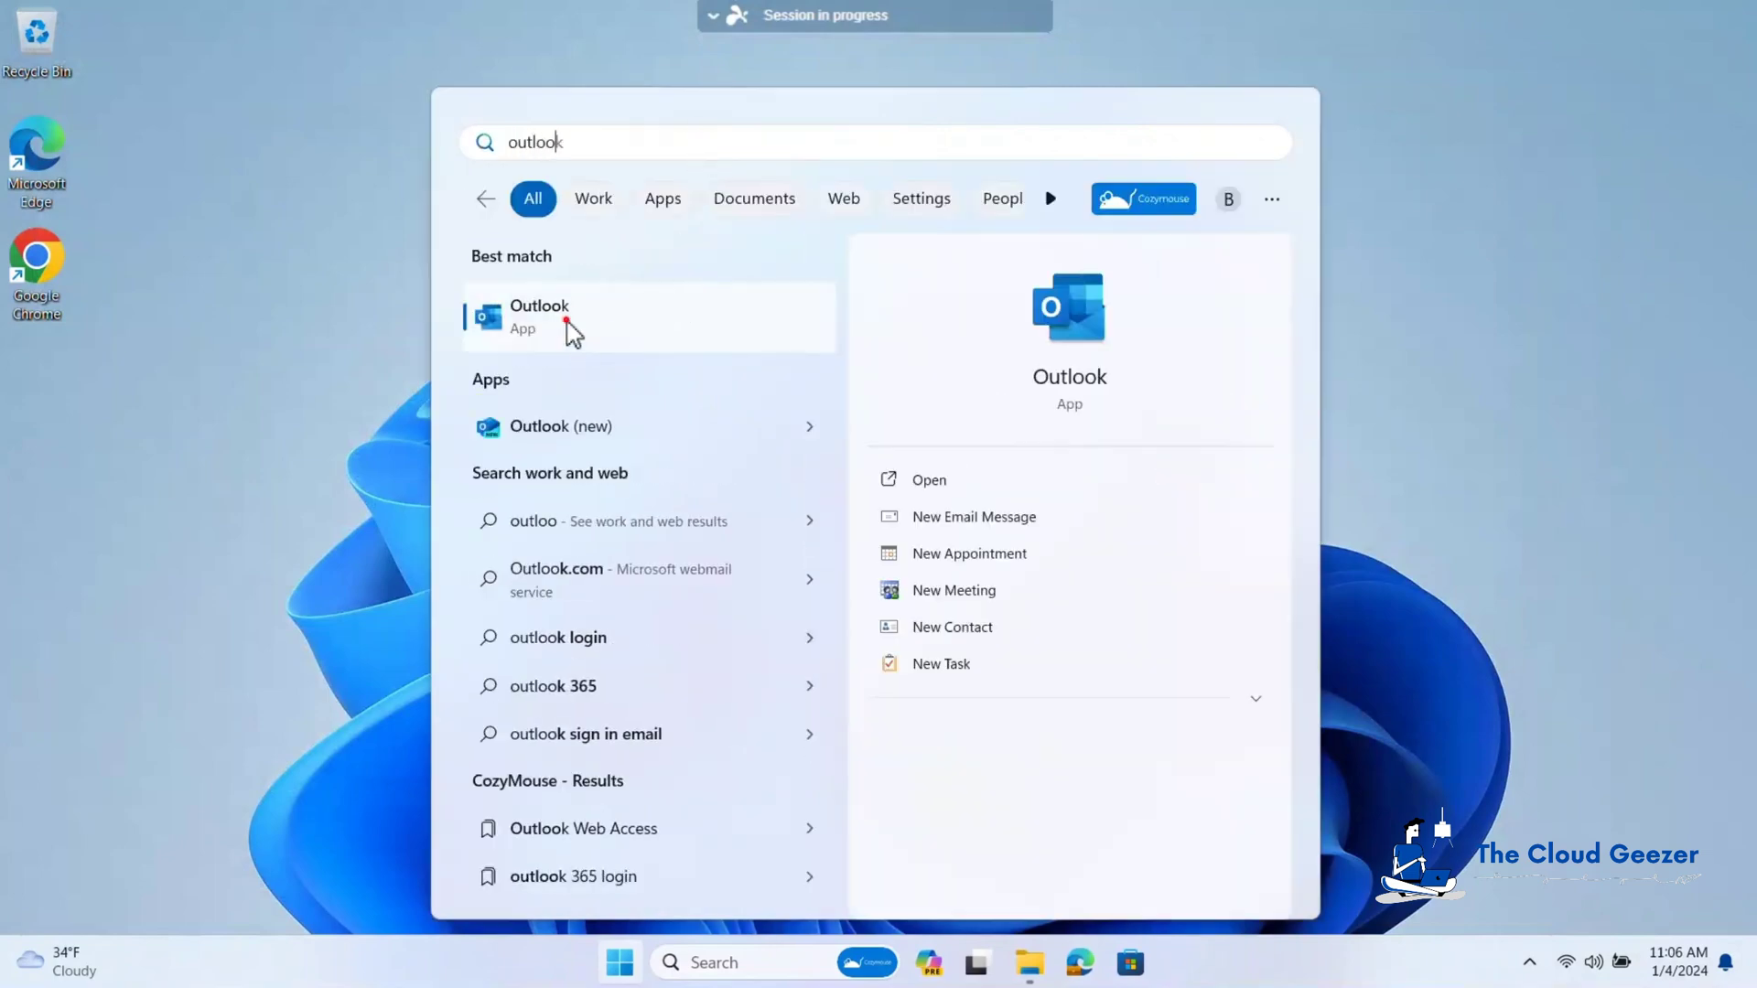
click(574, 331)
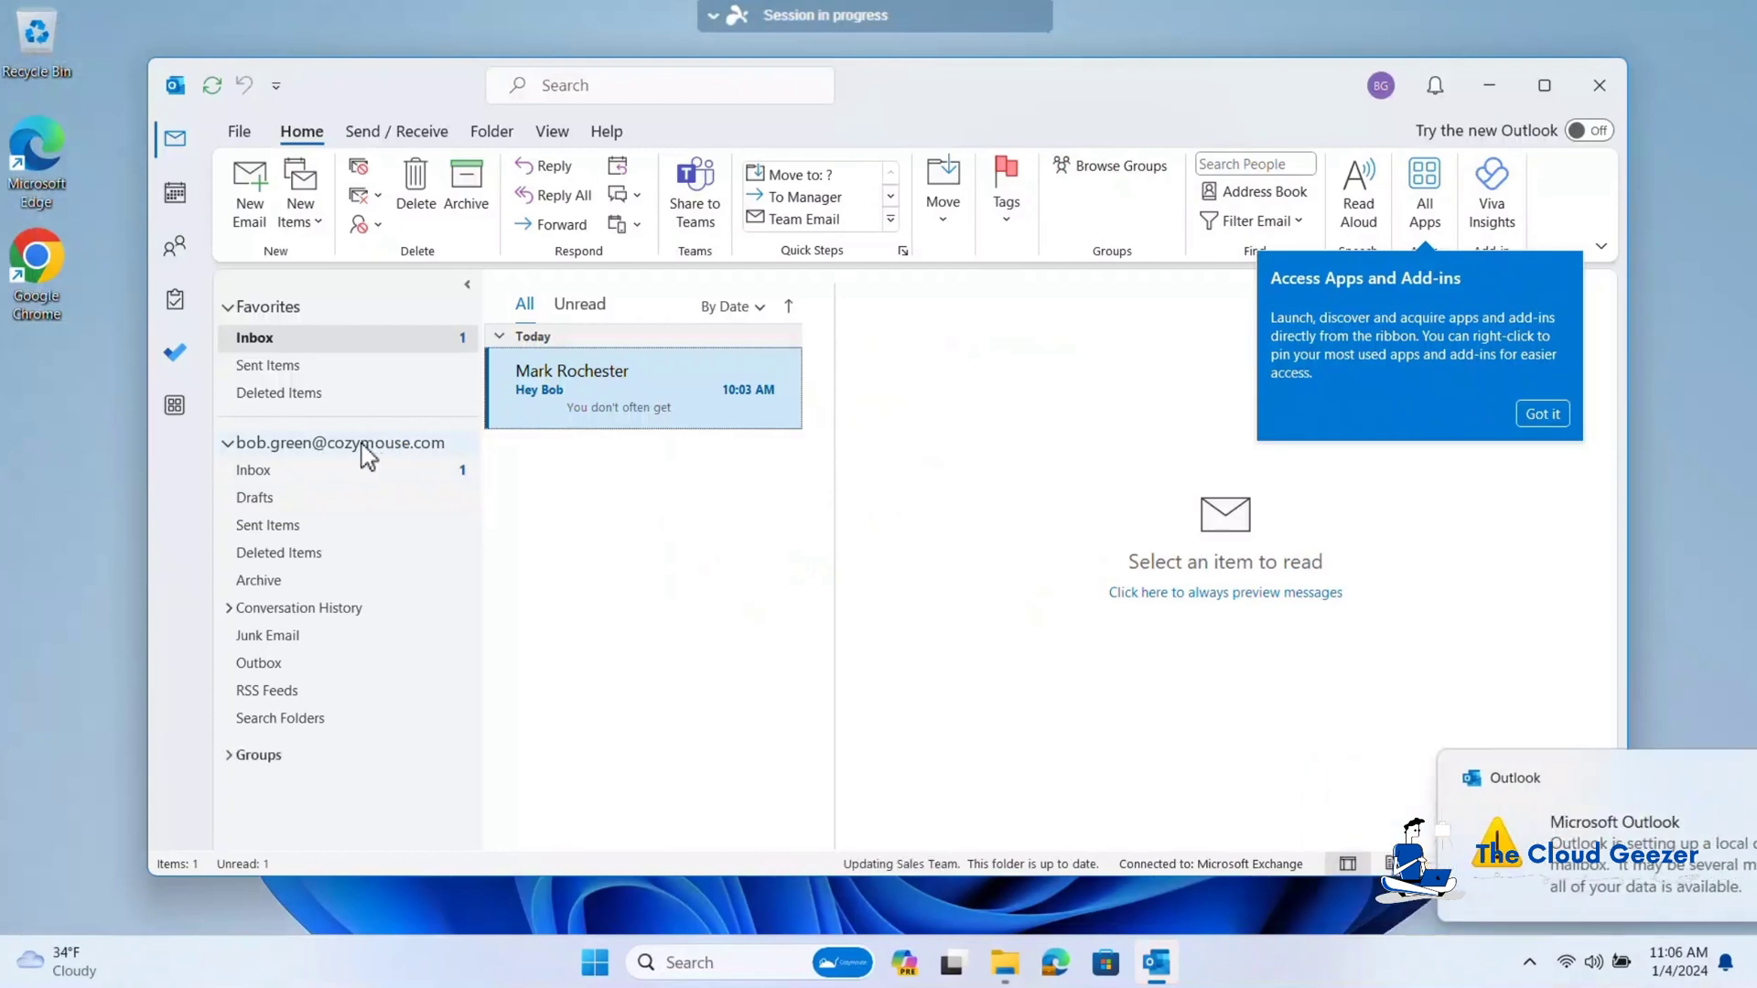
click(337, 449)
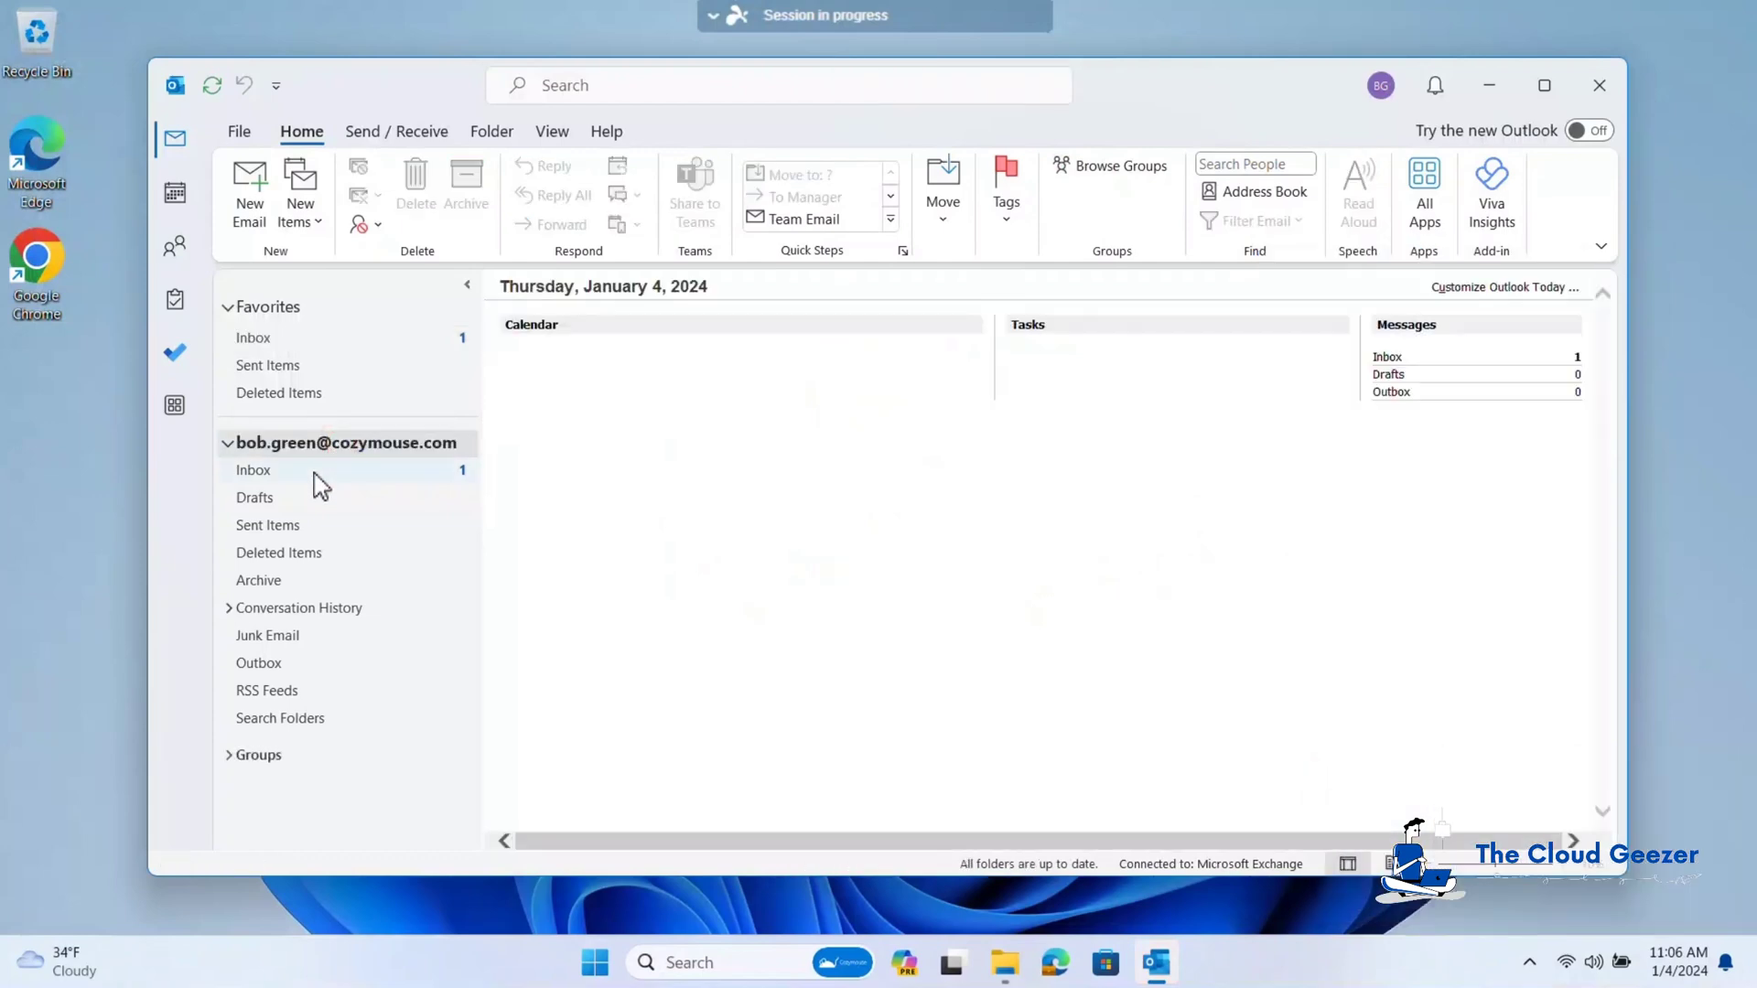
click(325, 470)
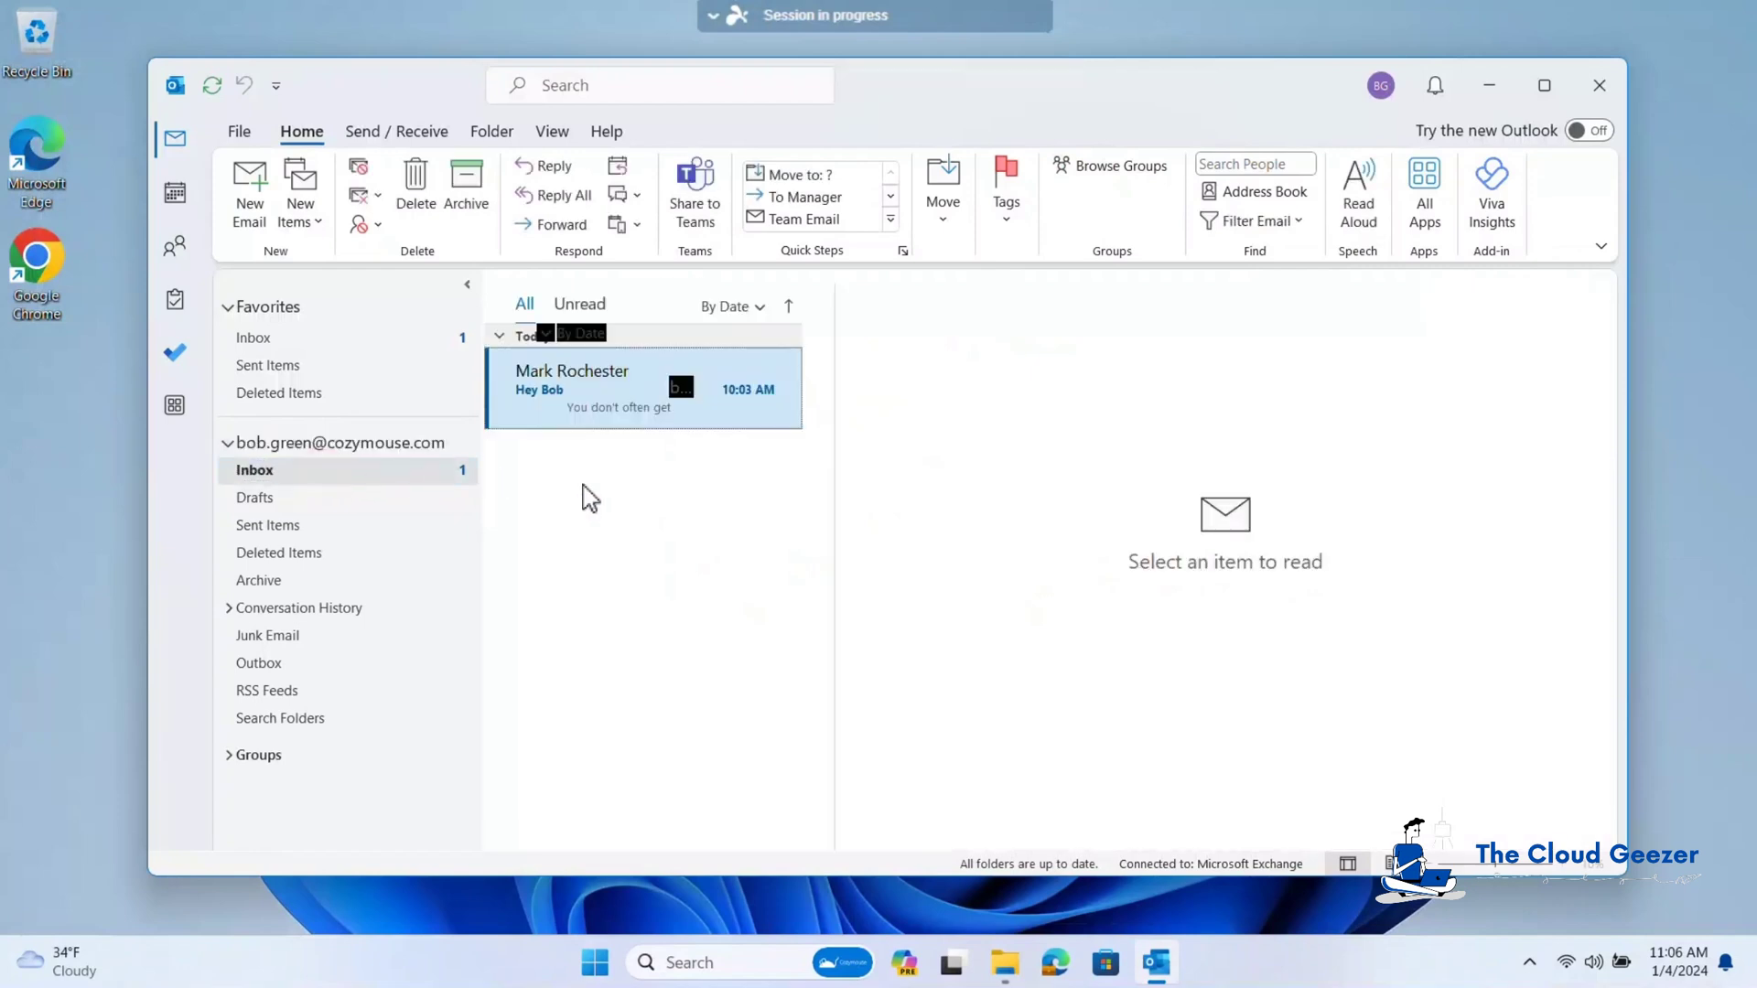